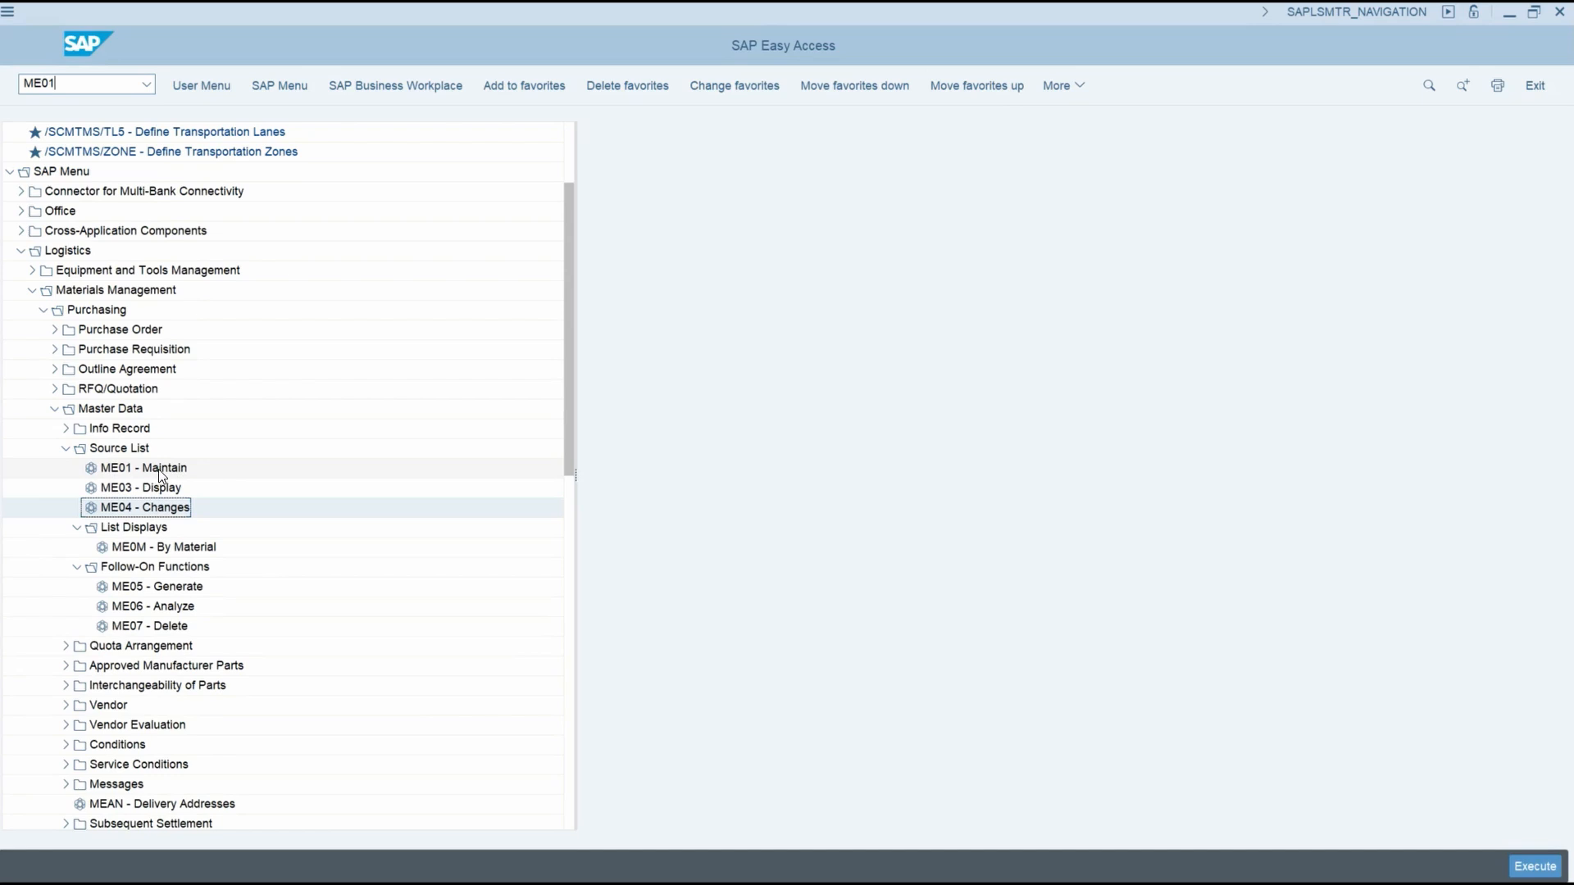
Open source list maintenance (ME01) for material 133 in plant ES03.
{"action": "double_click", "coordinate": [159, 469]}
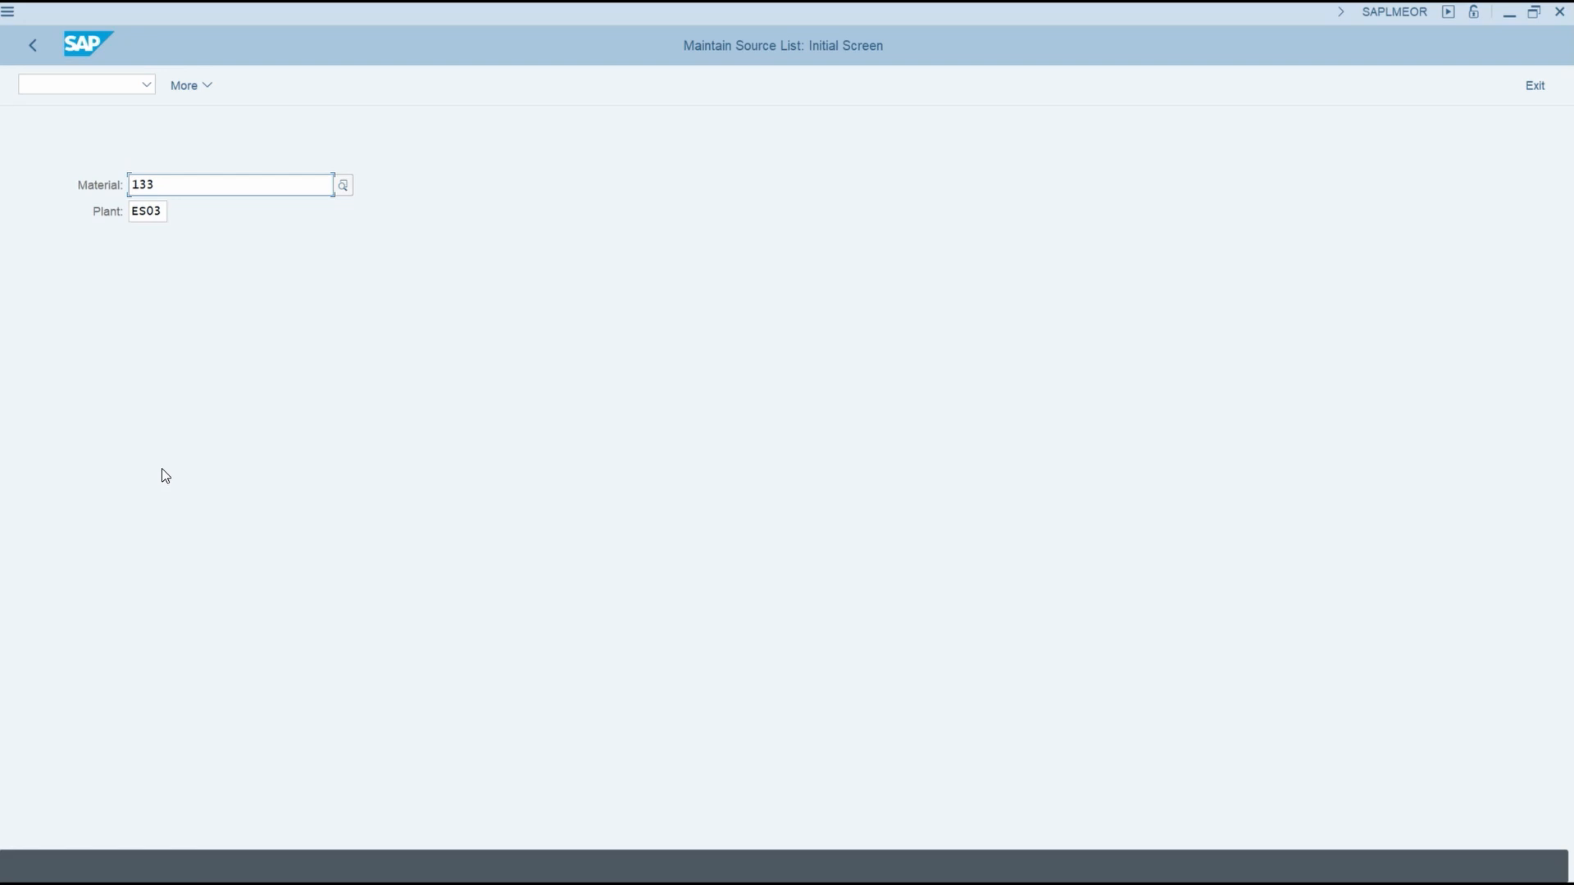
{"action": "left_click", "coordinate": [184, 181]}
{"action": "left_click", "coordinate": [174, 184]}
{"action": "key", "text": "Return"}
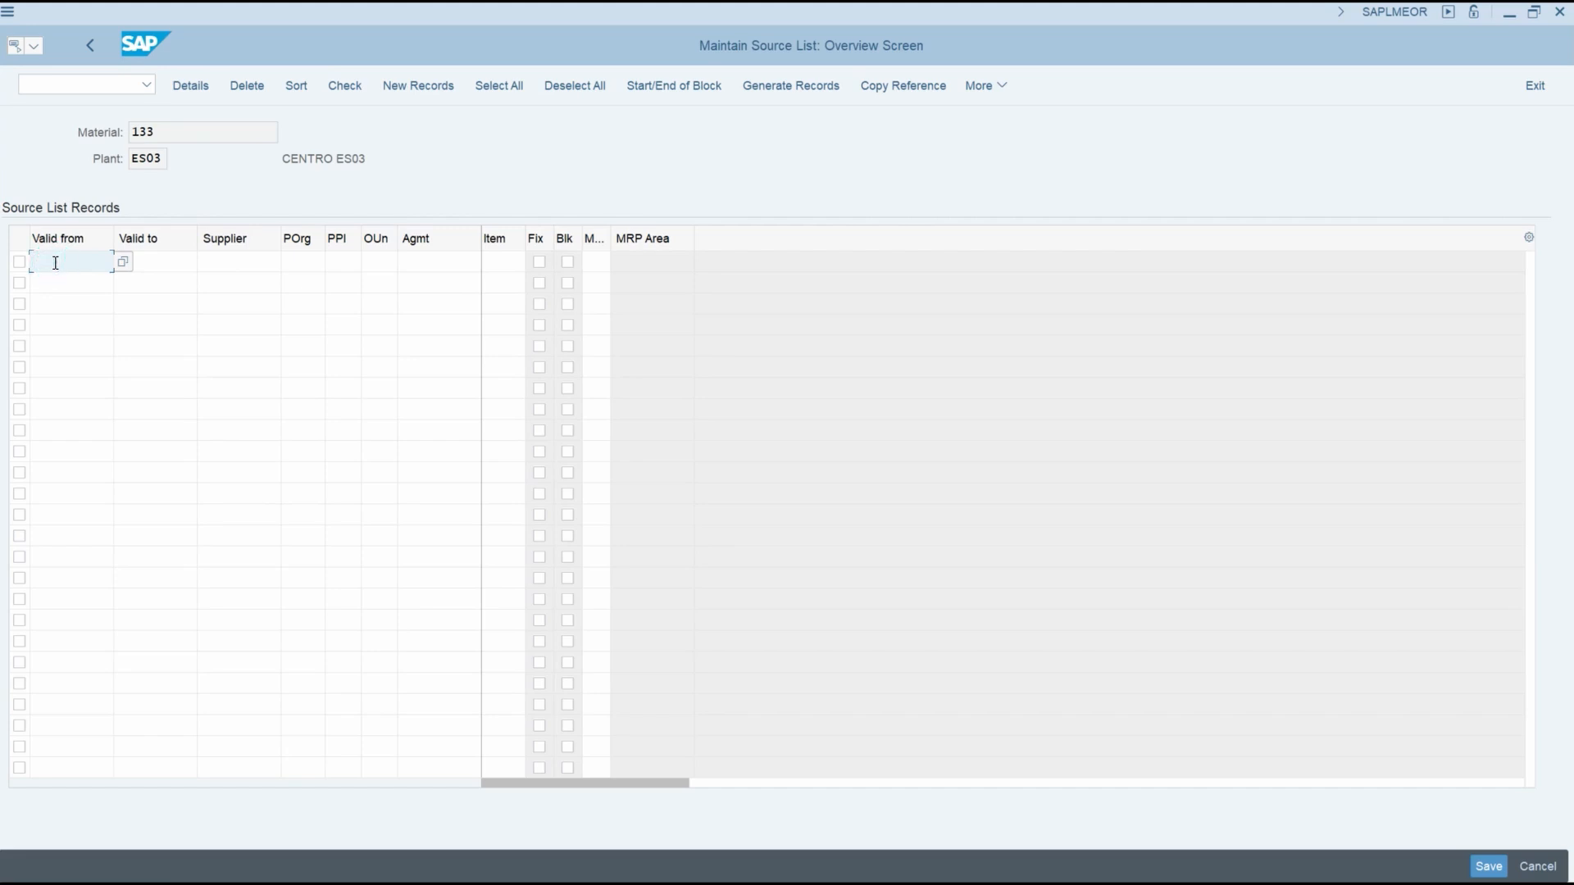
Set the first source list record's validity from 20.03.2026 to 31.12.2028.
{"action": "type", "text": "2"}
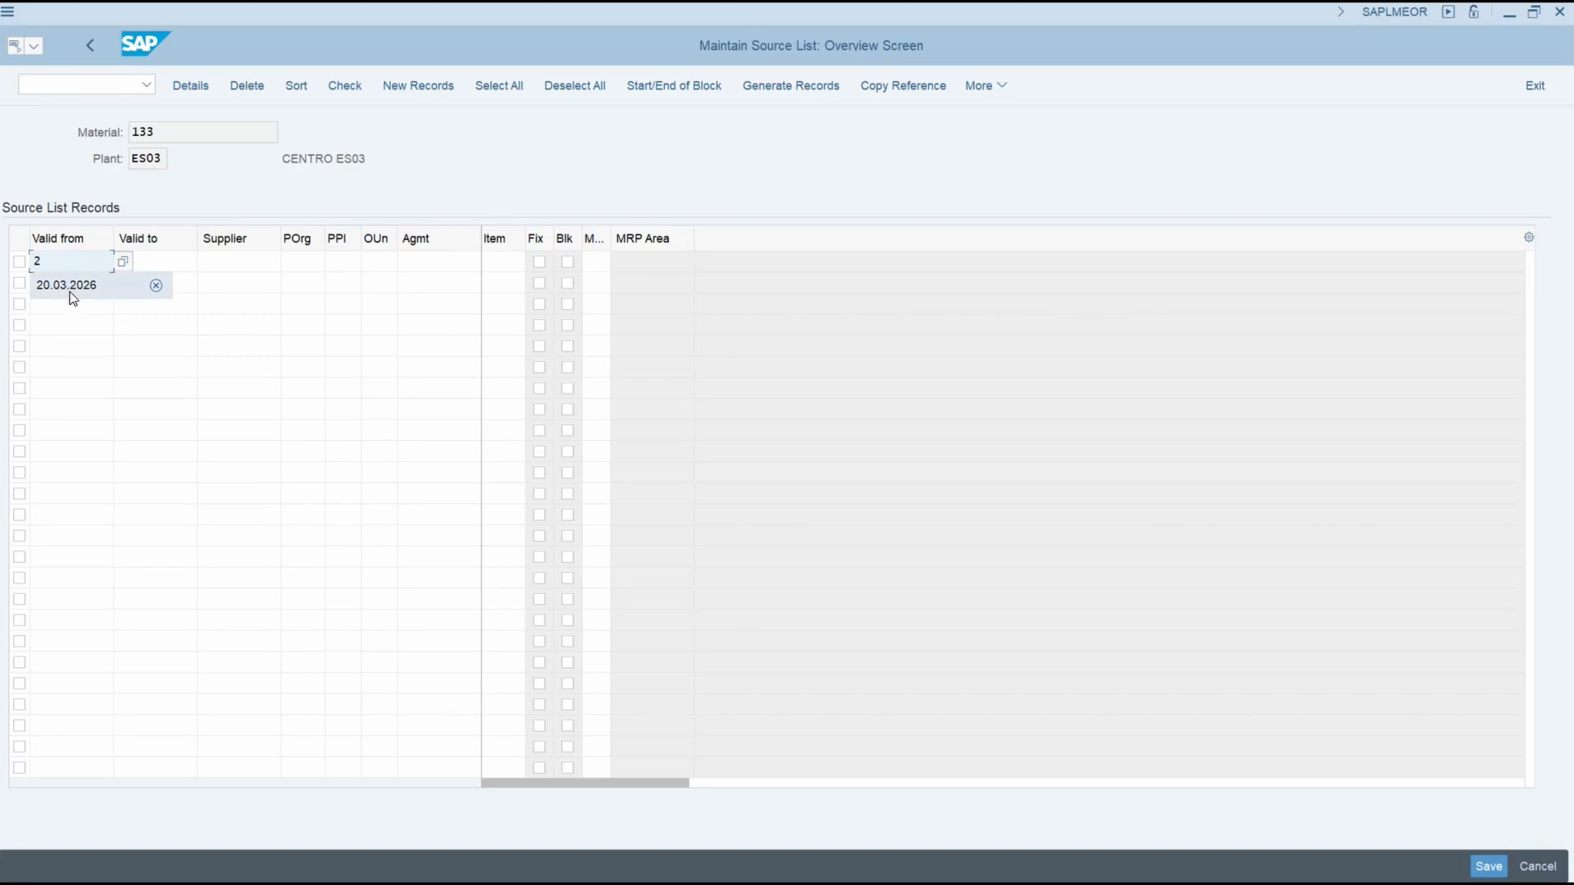
{"action": "left_click", "coordinate": [64, 287]}
{"action": "left_click", "coordinate": [183, 255]}
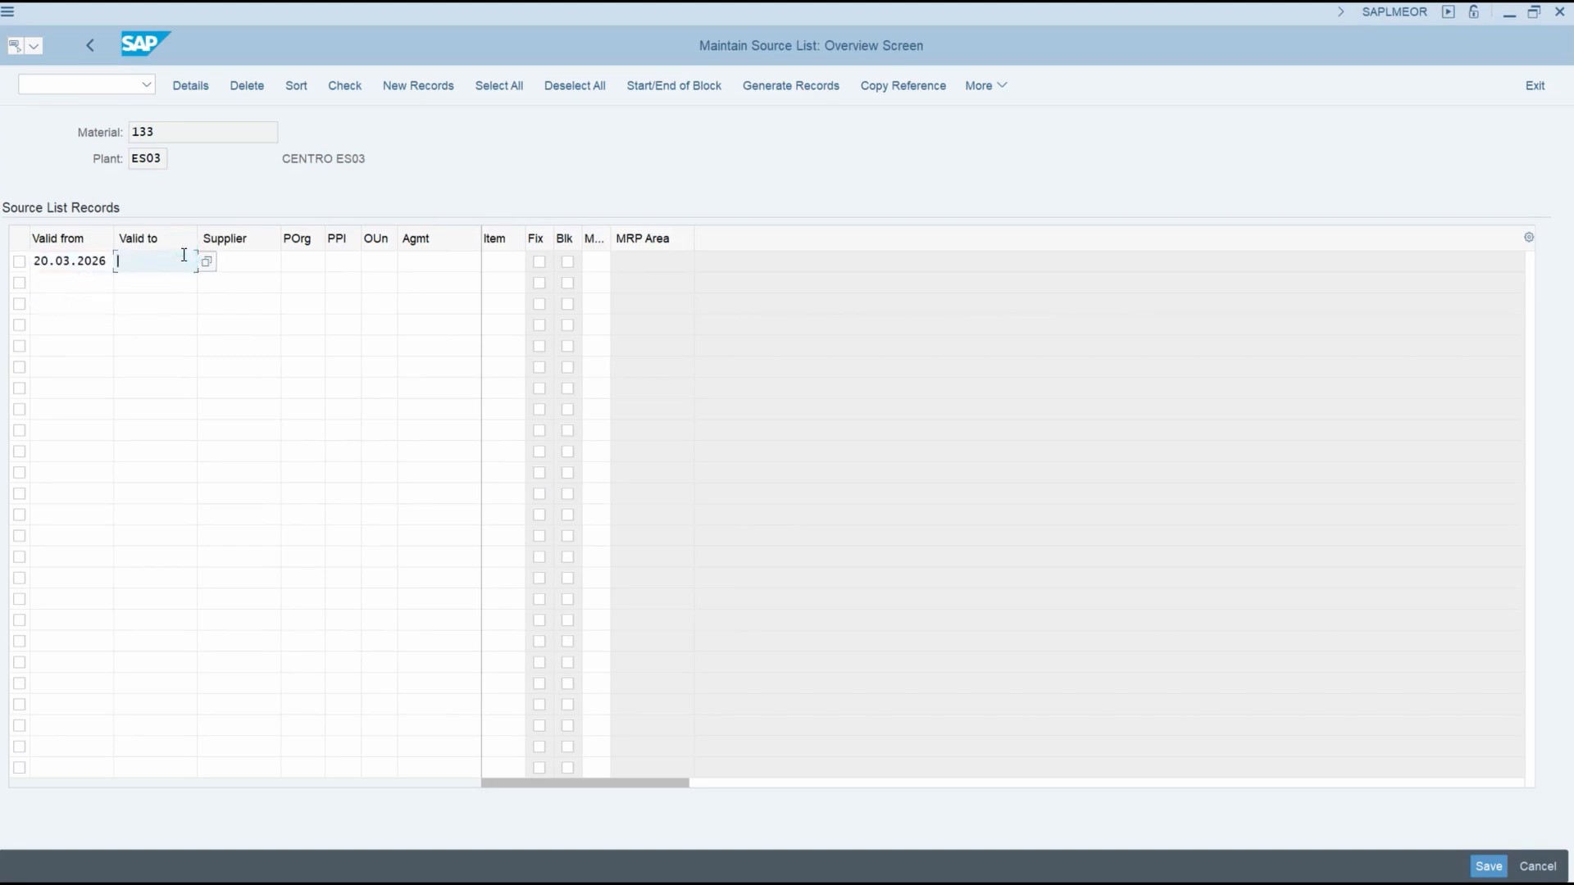
{"action": "type", "text": "31.12.2028"}
Assign supplier 11067 and purchasing organization ES03 to the first source list record.
{"action": "left_click", "coordinate": [244, 260]}
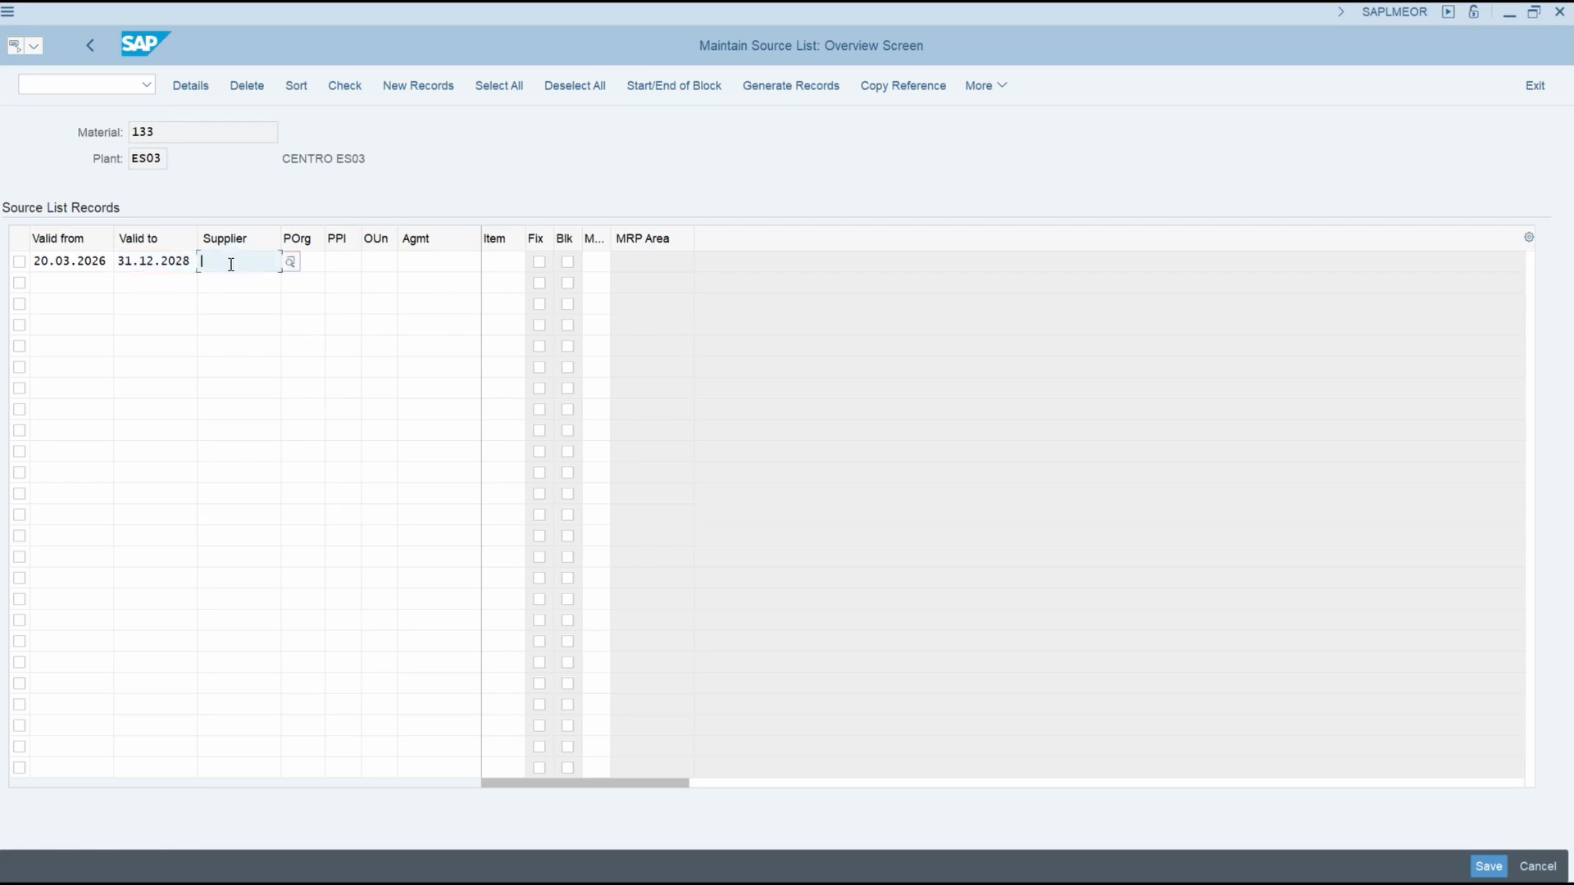
{"action": "type", "text": "1"}
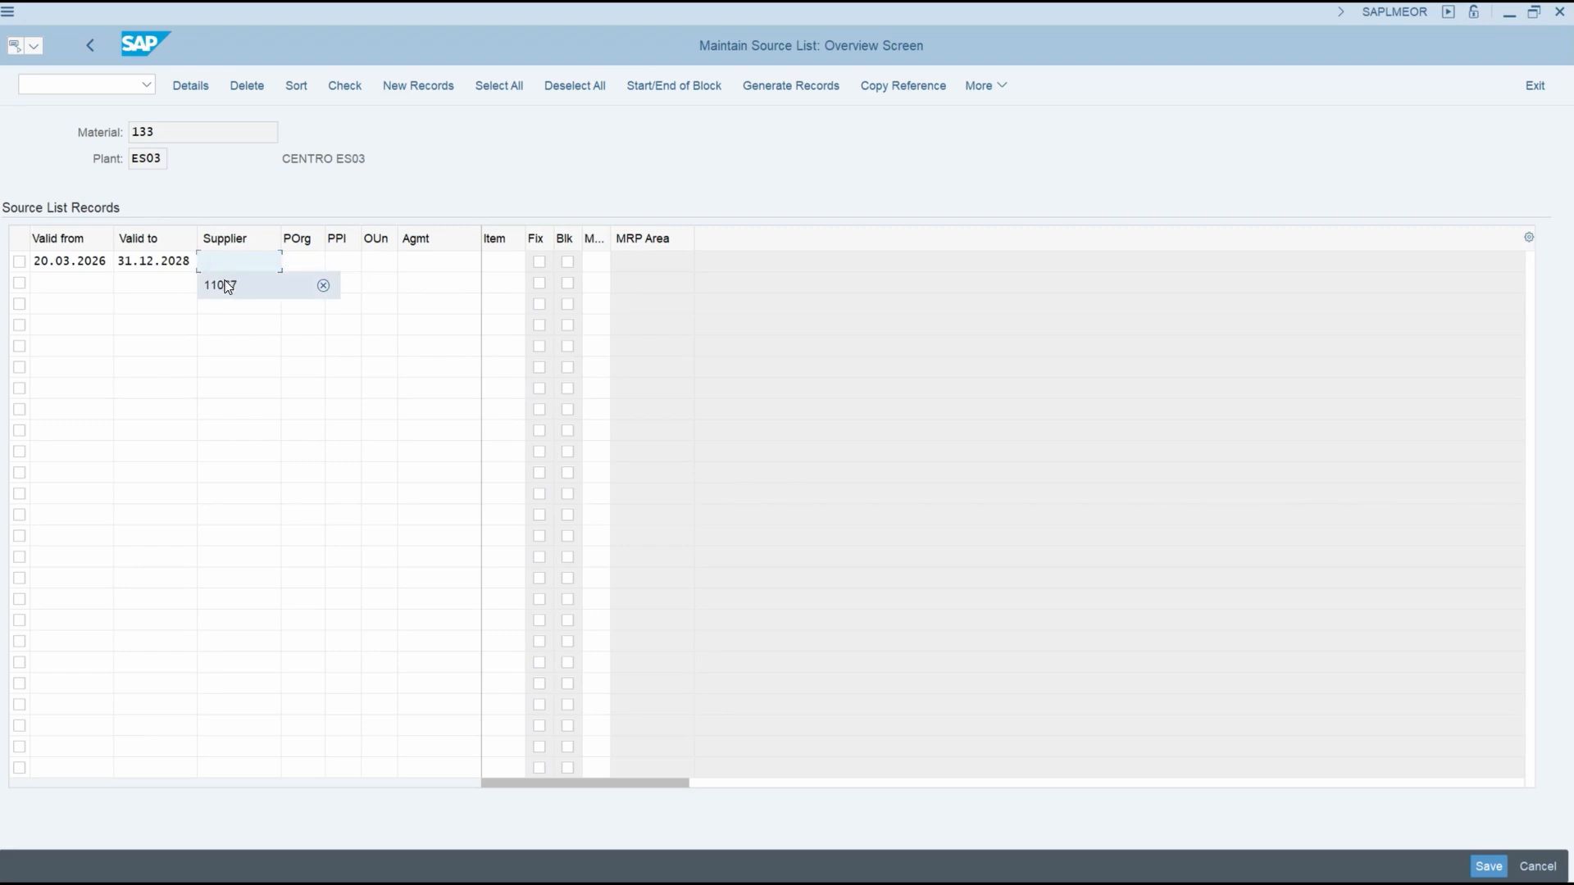
{"action": "left_click", "coordinate": [227, 286]}
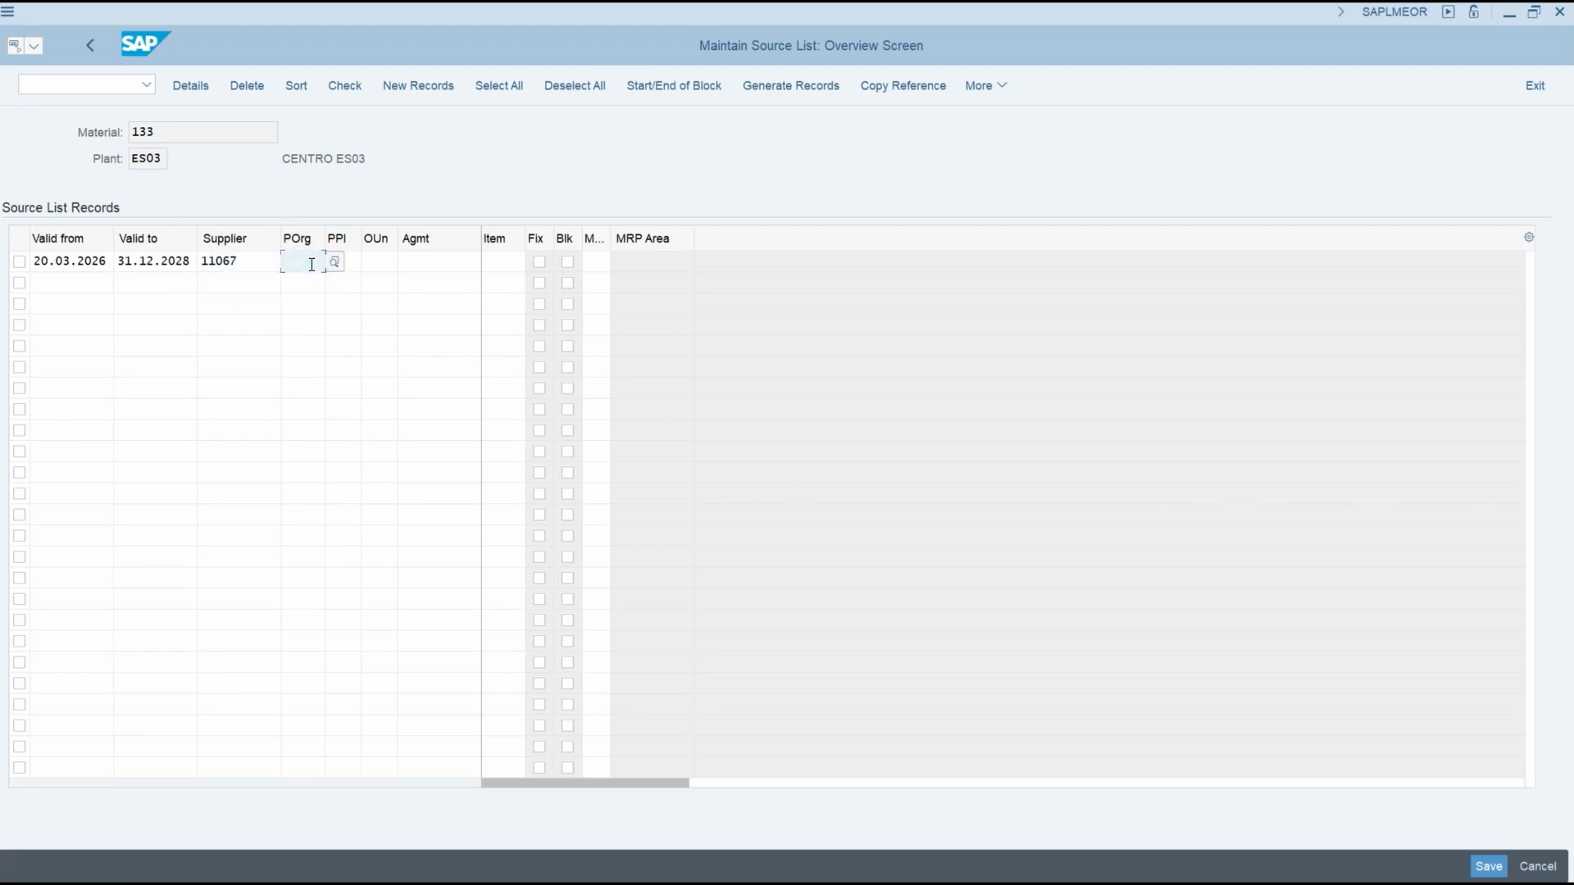
{"action": "type", "text": "ES03"}
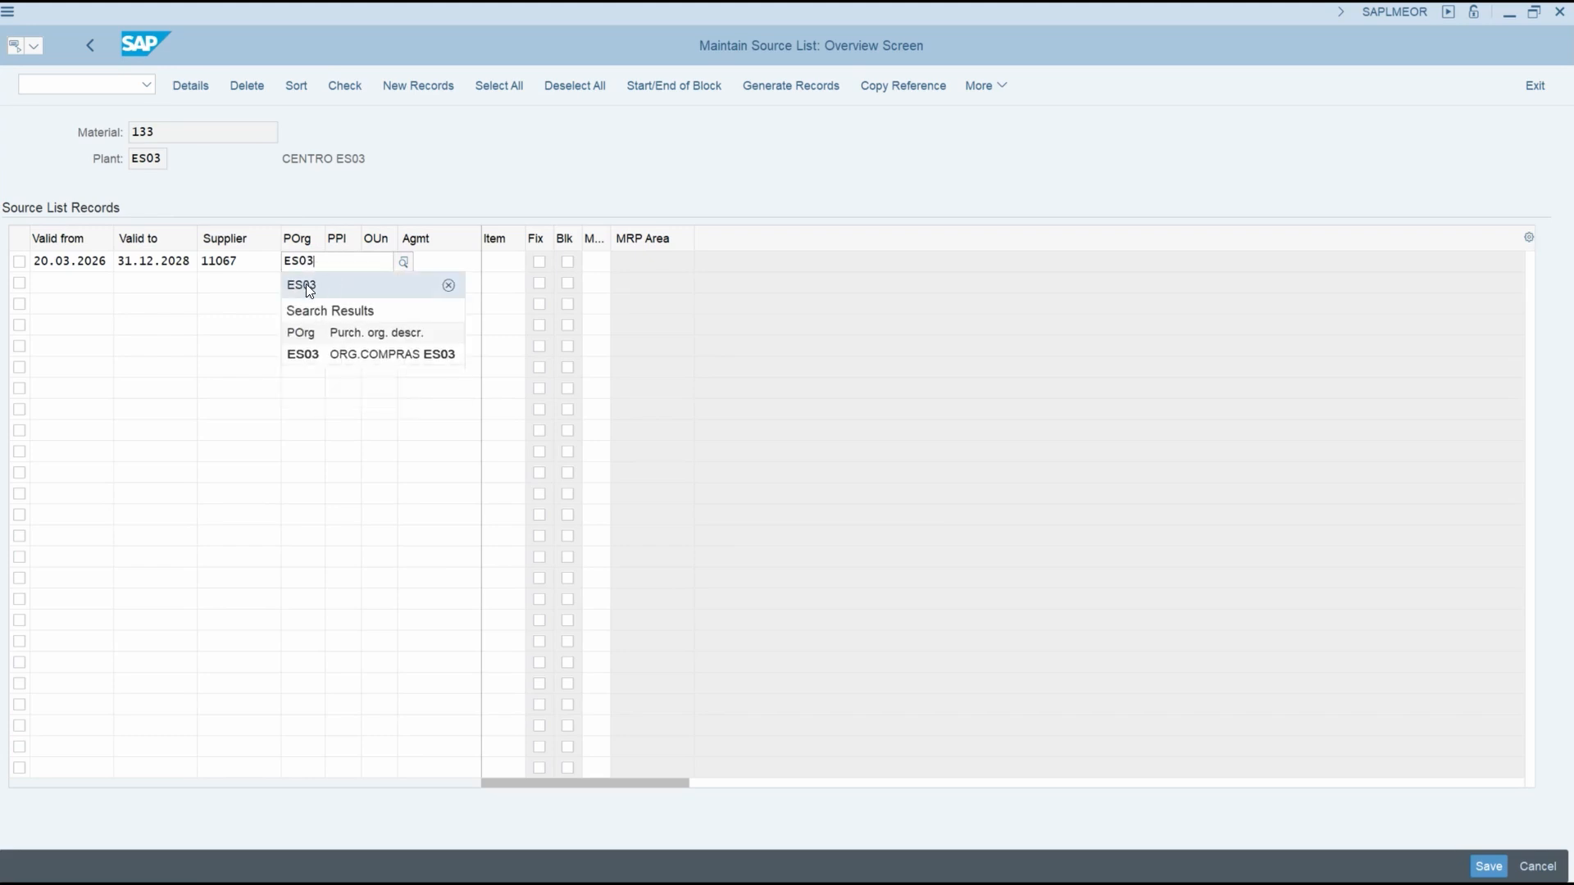
{"action": "left_click", "coordinate": [302, 358]}
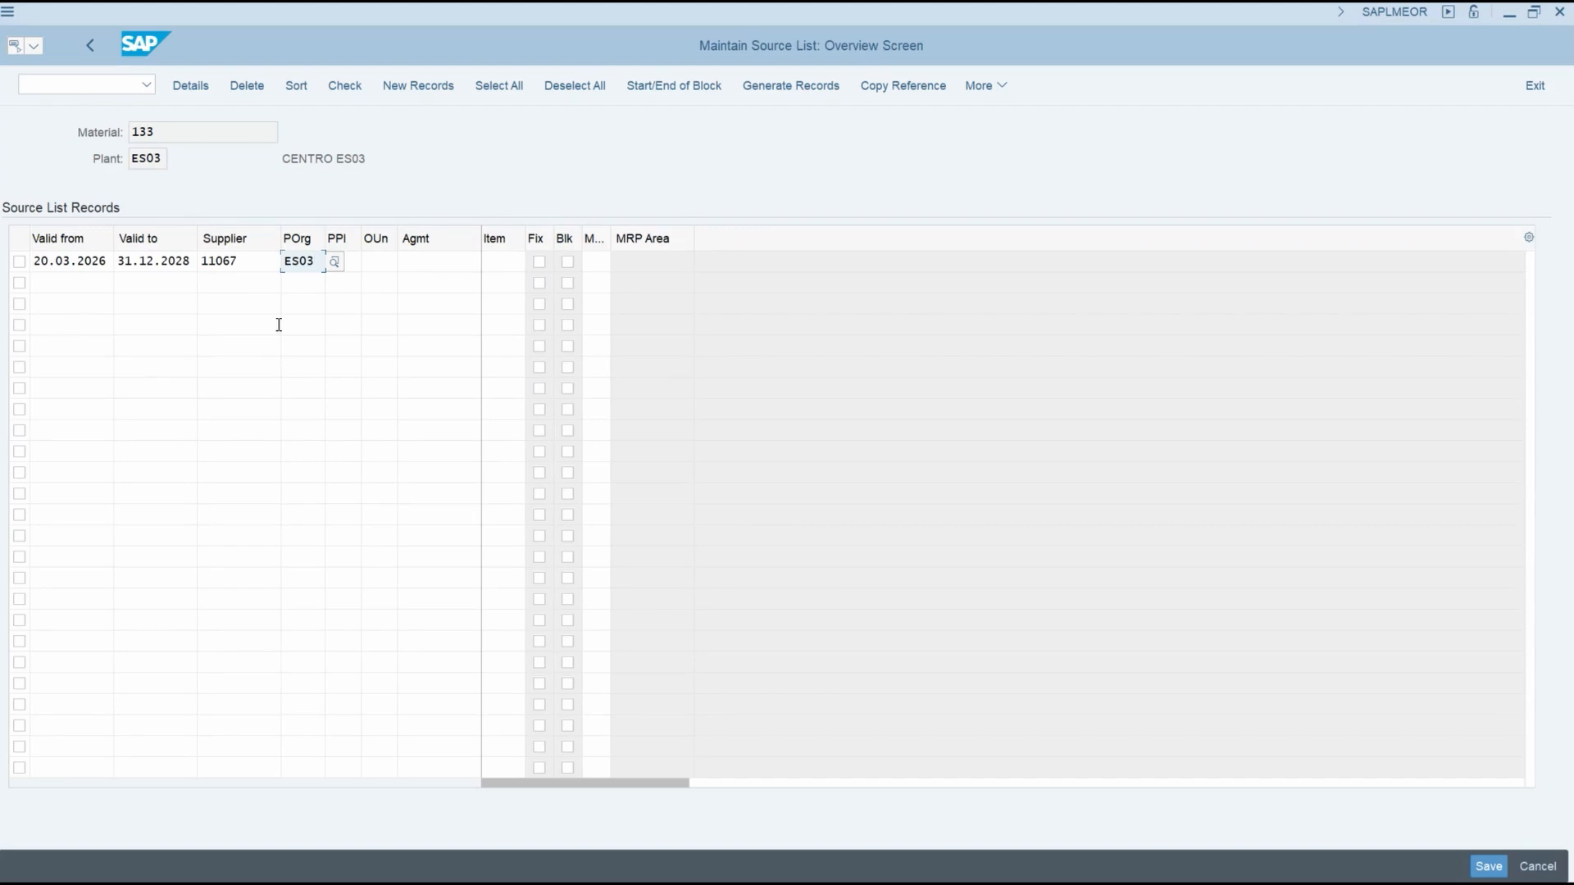
Copy the agreement number from the contract open in the other SAP window into the source list record.
{"action": "left_click", "coordinate": [428, 268]}
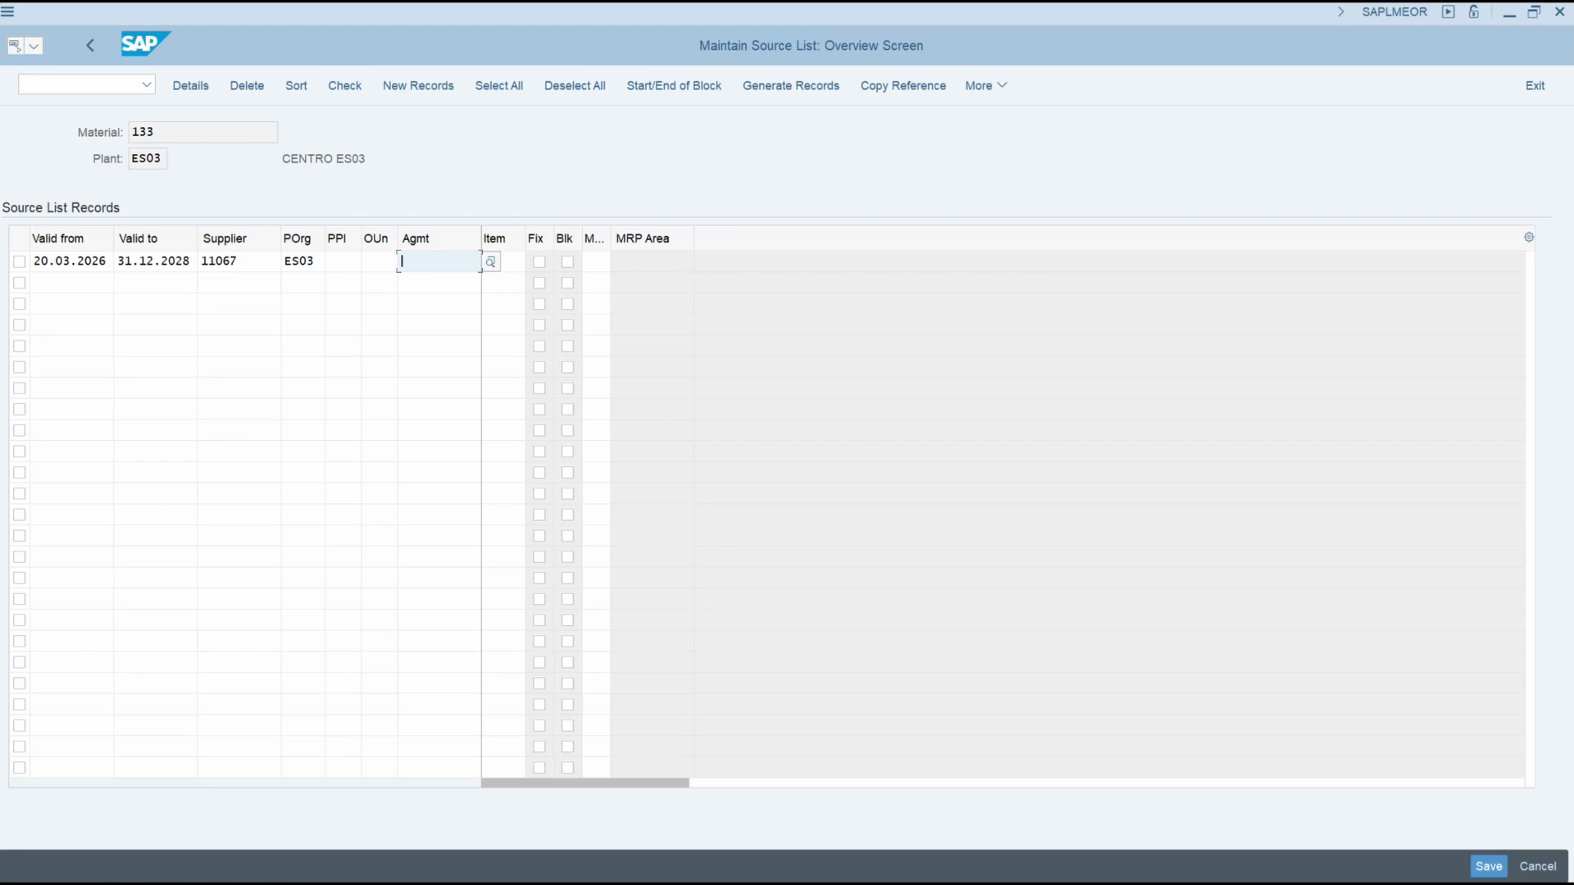
{"action": "key", "text": "alt+Tab"}
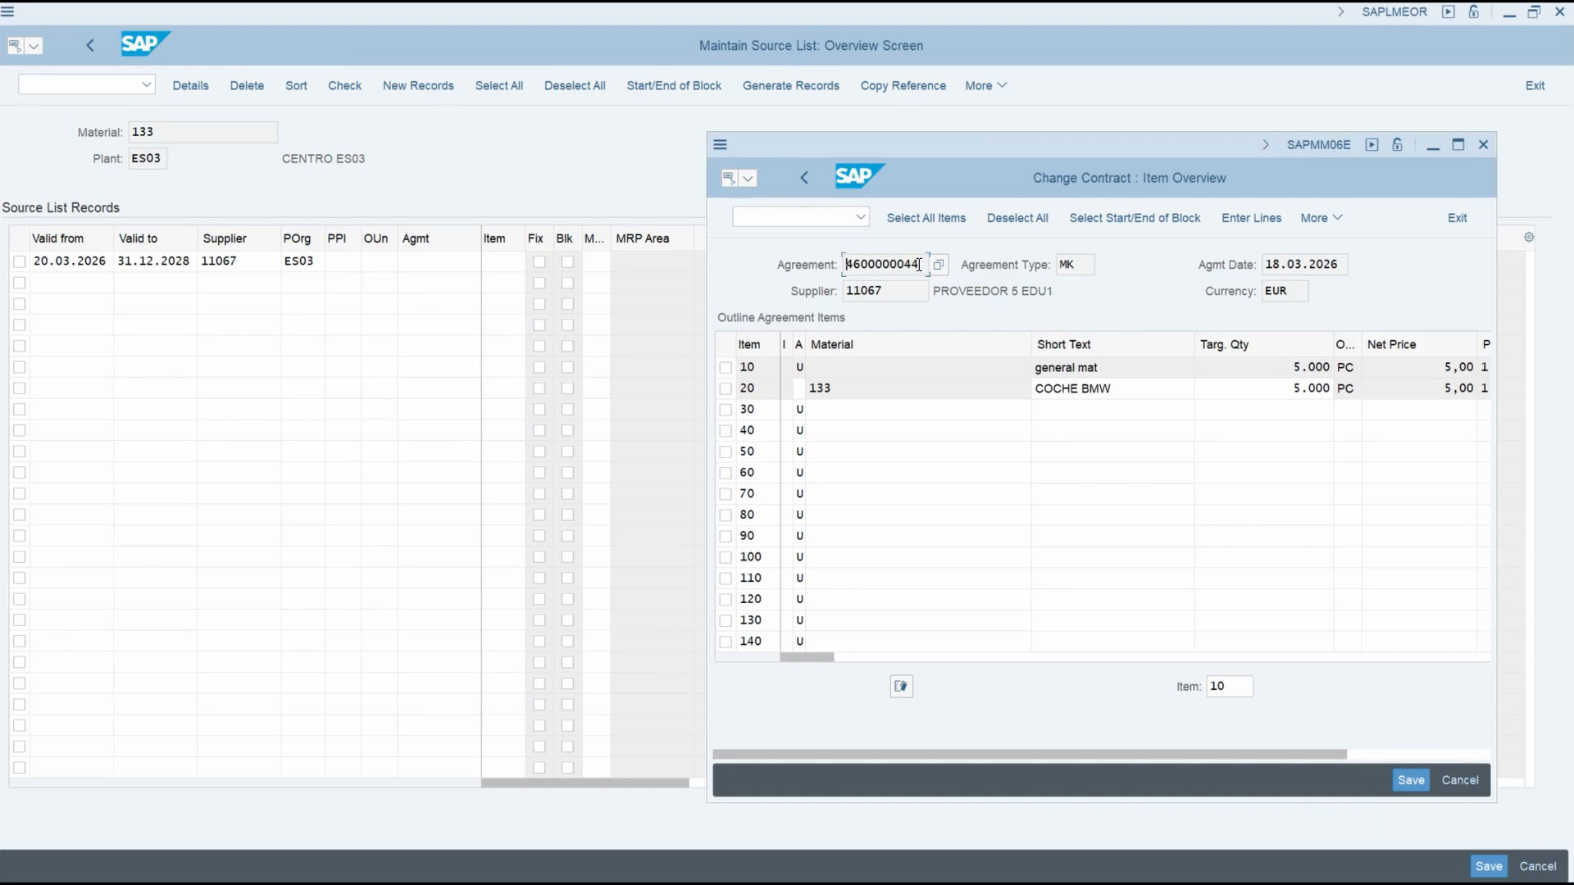
{"action": "left_click_drag", "start_coordinate": [917, 264], "coordinate": [779, 259]}
{"action": "key", "text": "ctrl+c"}
{"action": "left_click", "coordinate": [416, 263]}
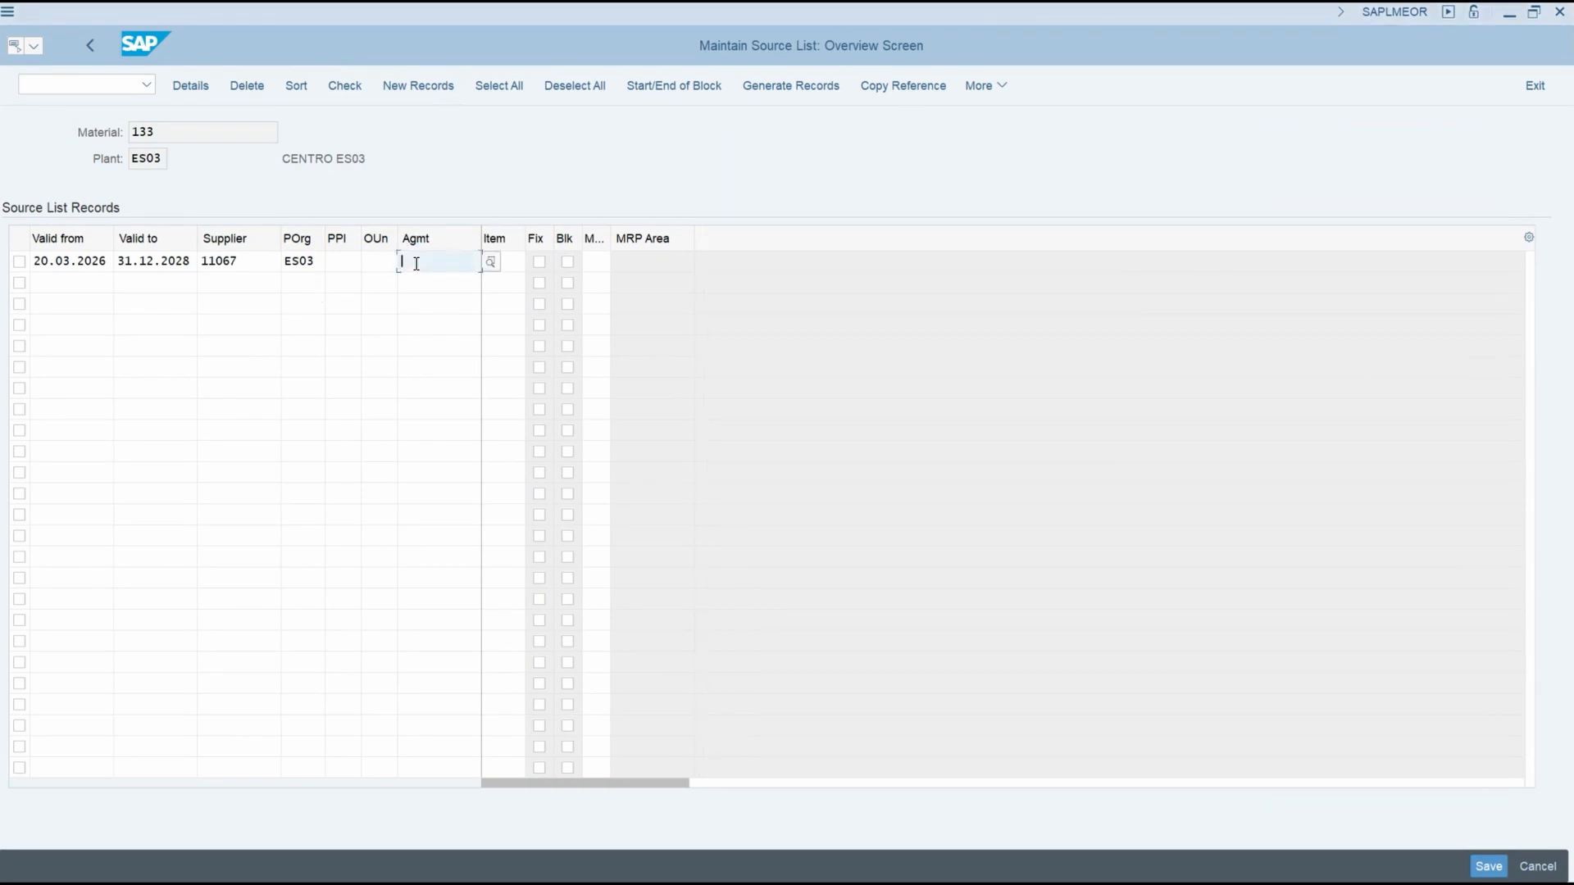
{"action": "key", "text": "ctrl+v"}
Set the record's agreement item to 20 and check it against the agreement's list of available items.
{"action": "key", "text": "alt+Tab"}
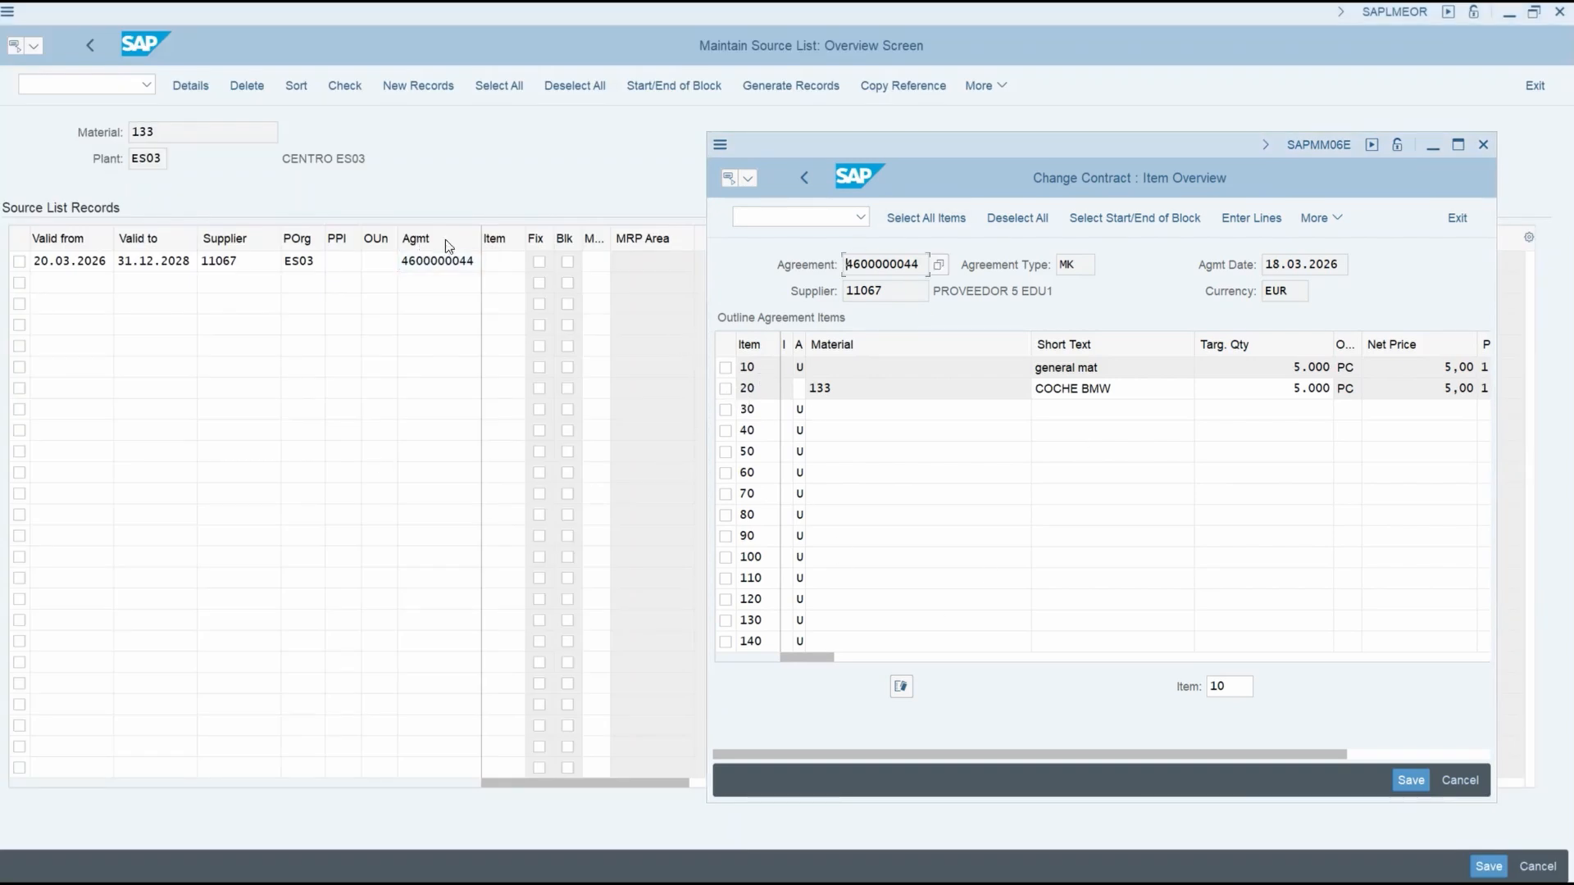
{"action": "left_click", "coordinate": [492, 258]}
{"action": "left_click", "coordinate": [495, 261]}
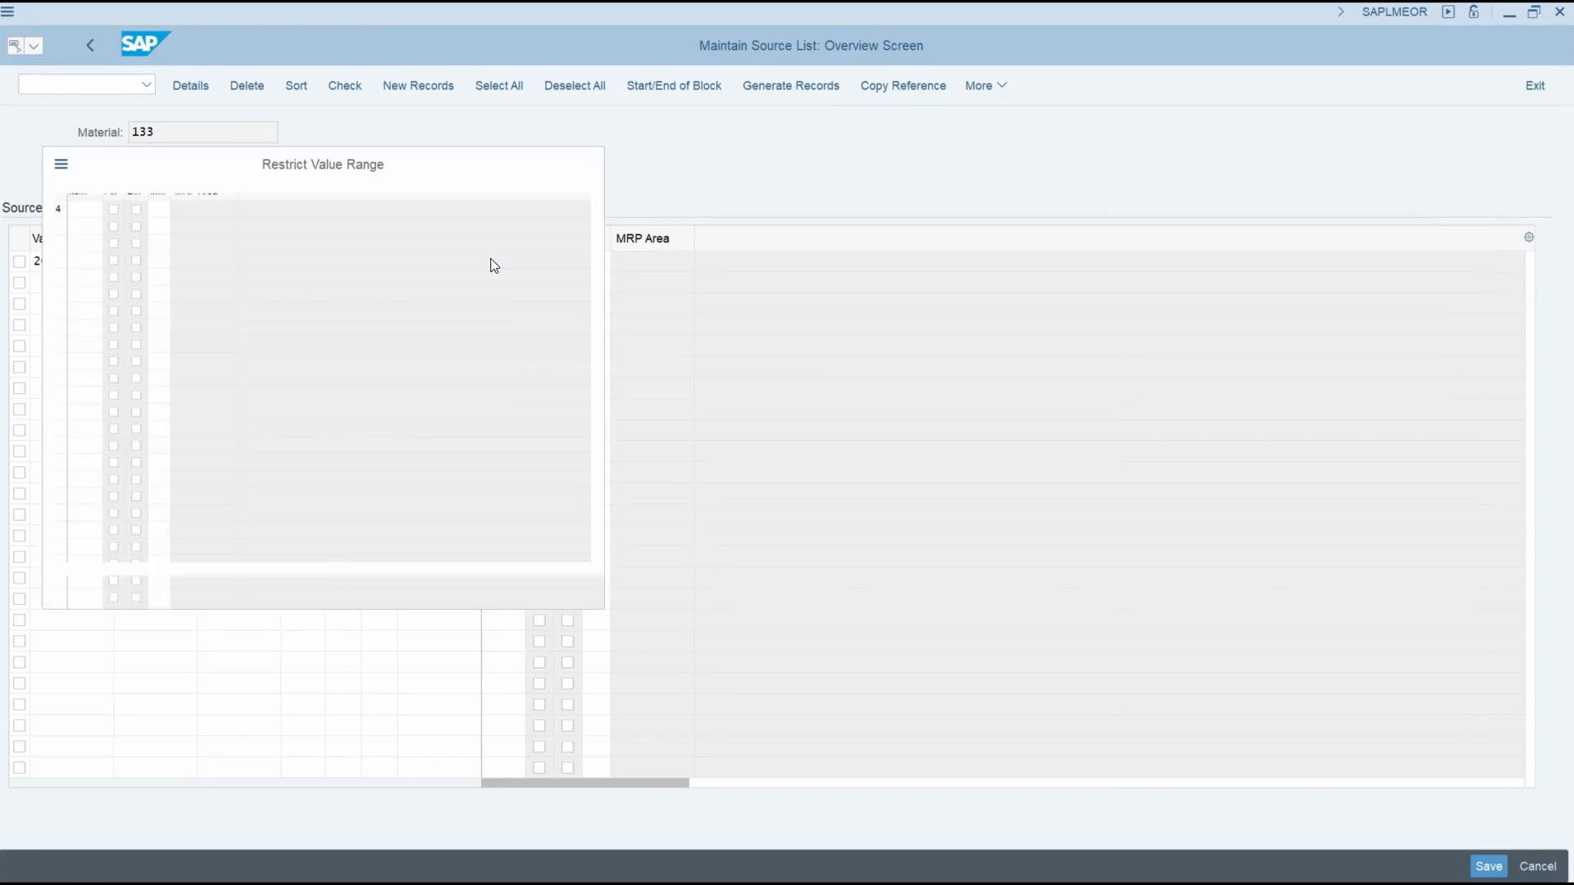
{"action": "left_click", "coordinate": [591, 164]}
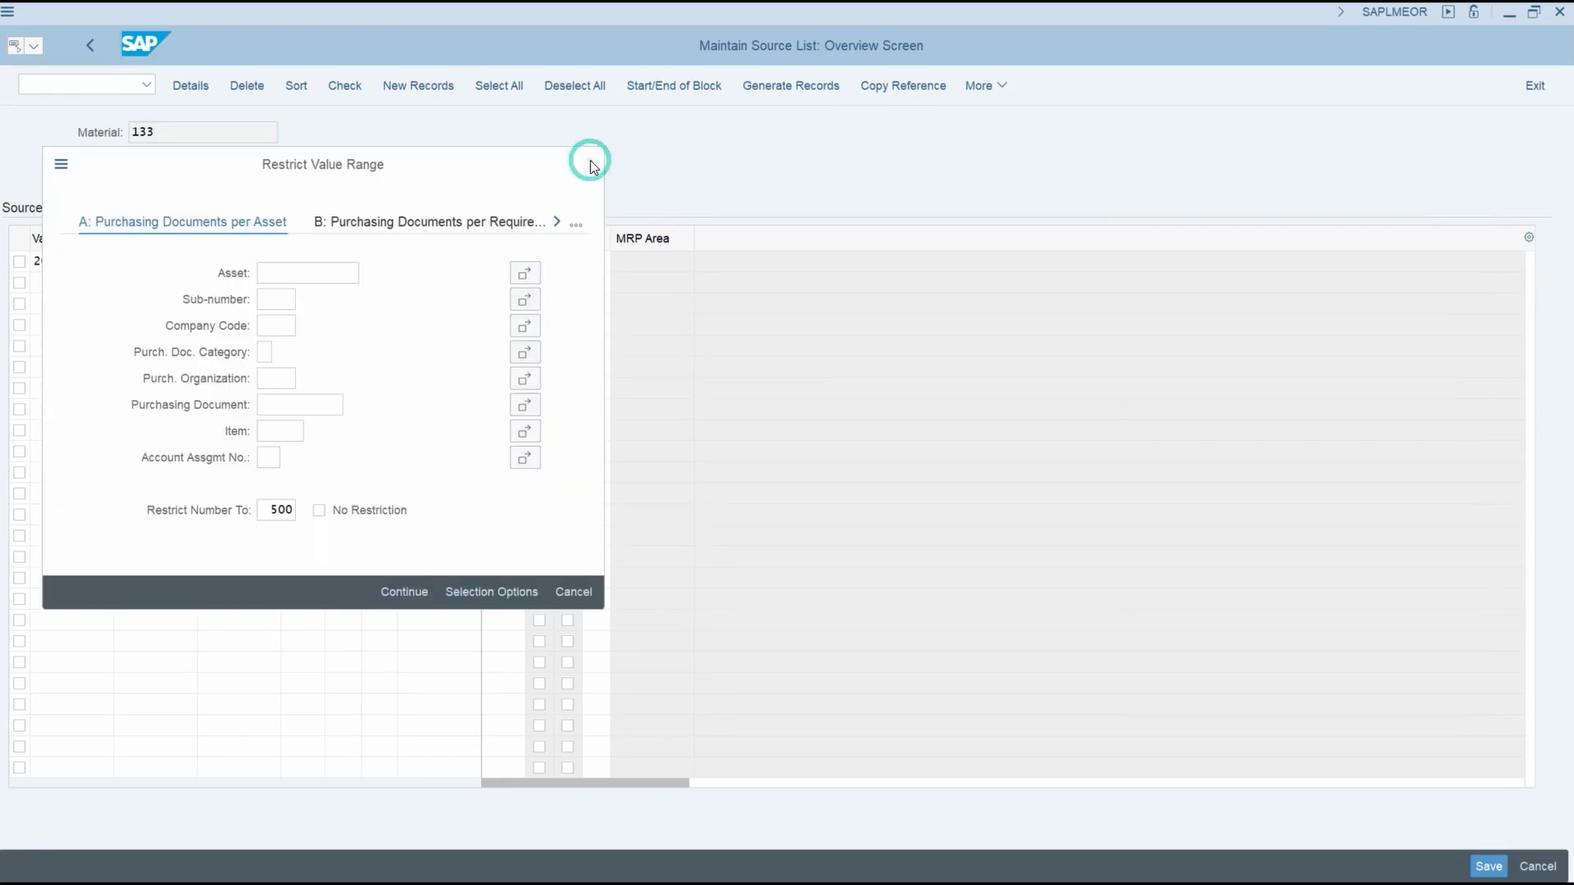
{"action": "left_click", "coordinate": [506, 260]}
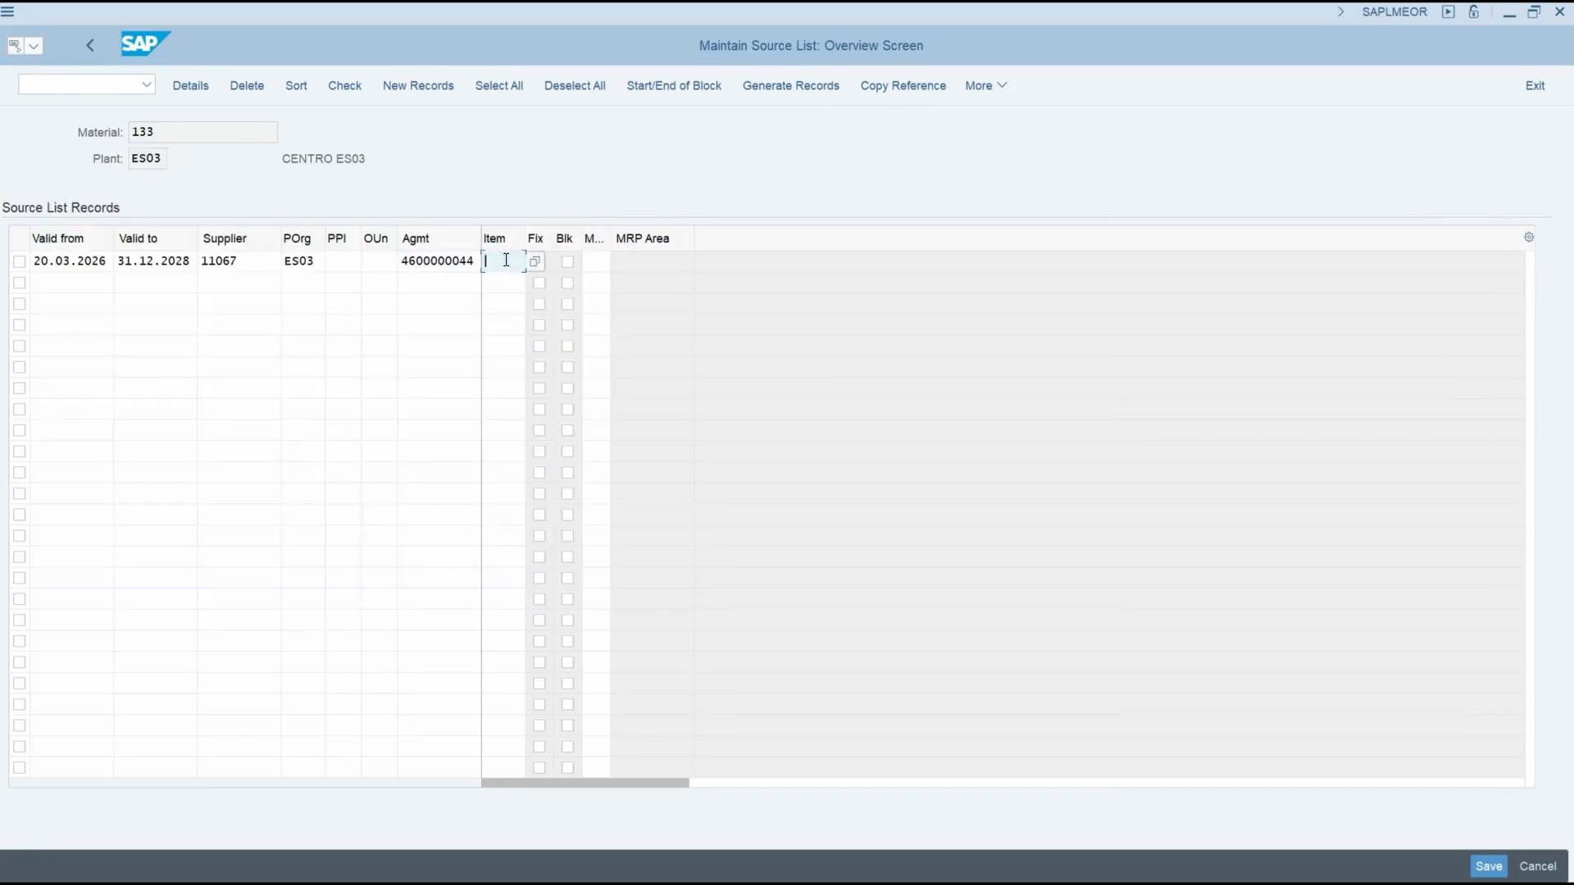
{"action": "type", "text": "20"}
{"action": "left_click", "coordinate": [745, 200]}
{"action": "key", "text": "F4"}
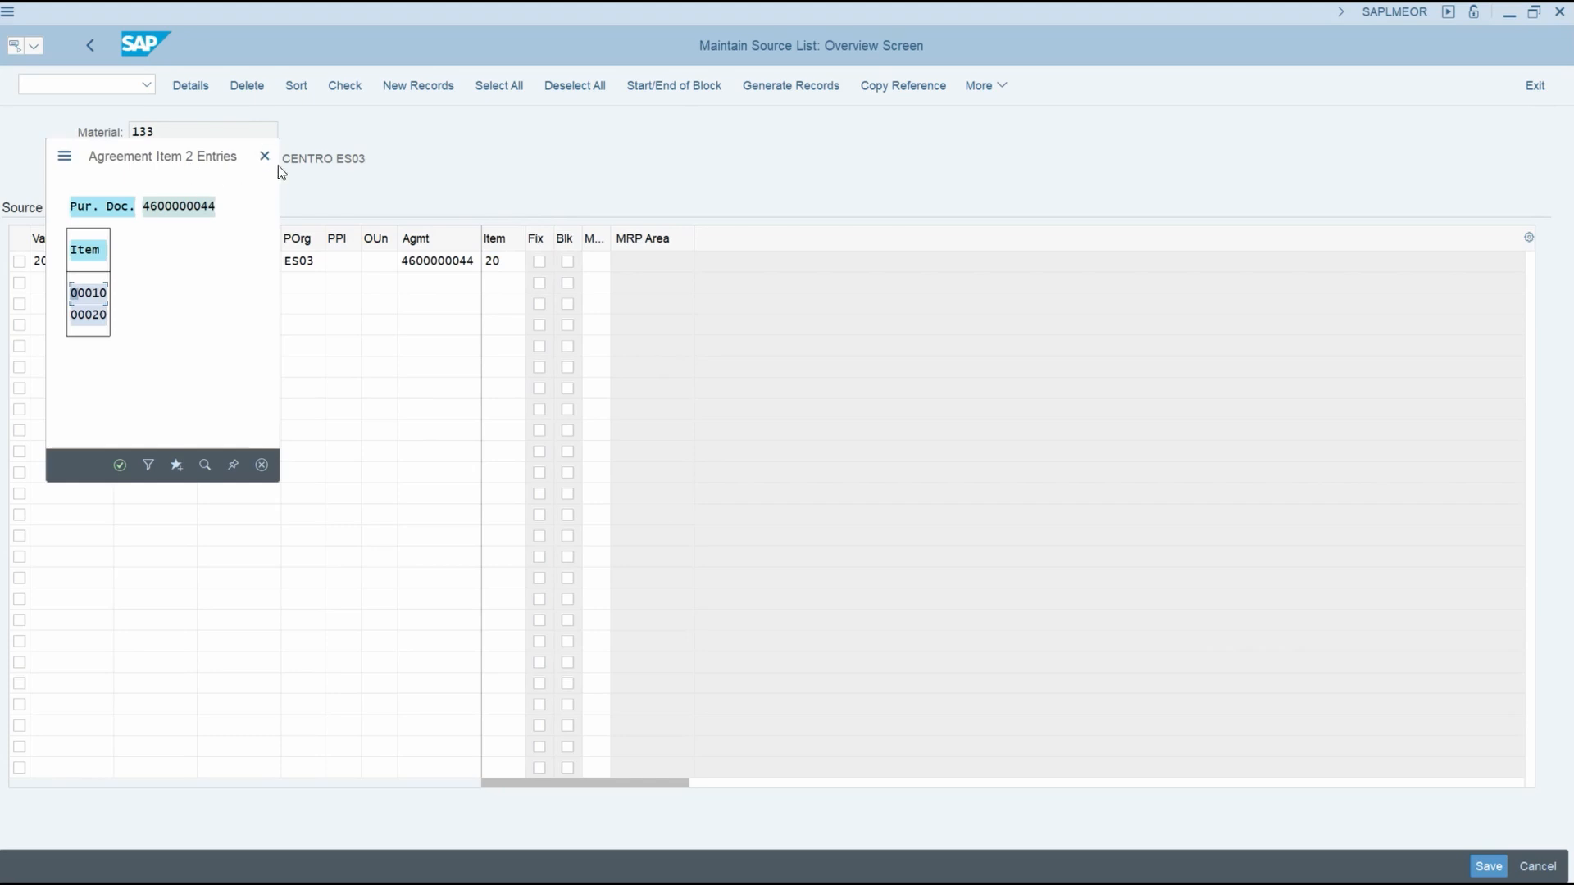
{"action": "left_click", "coordinate": [267, 153]}
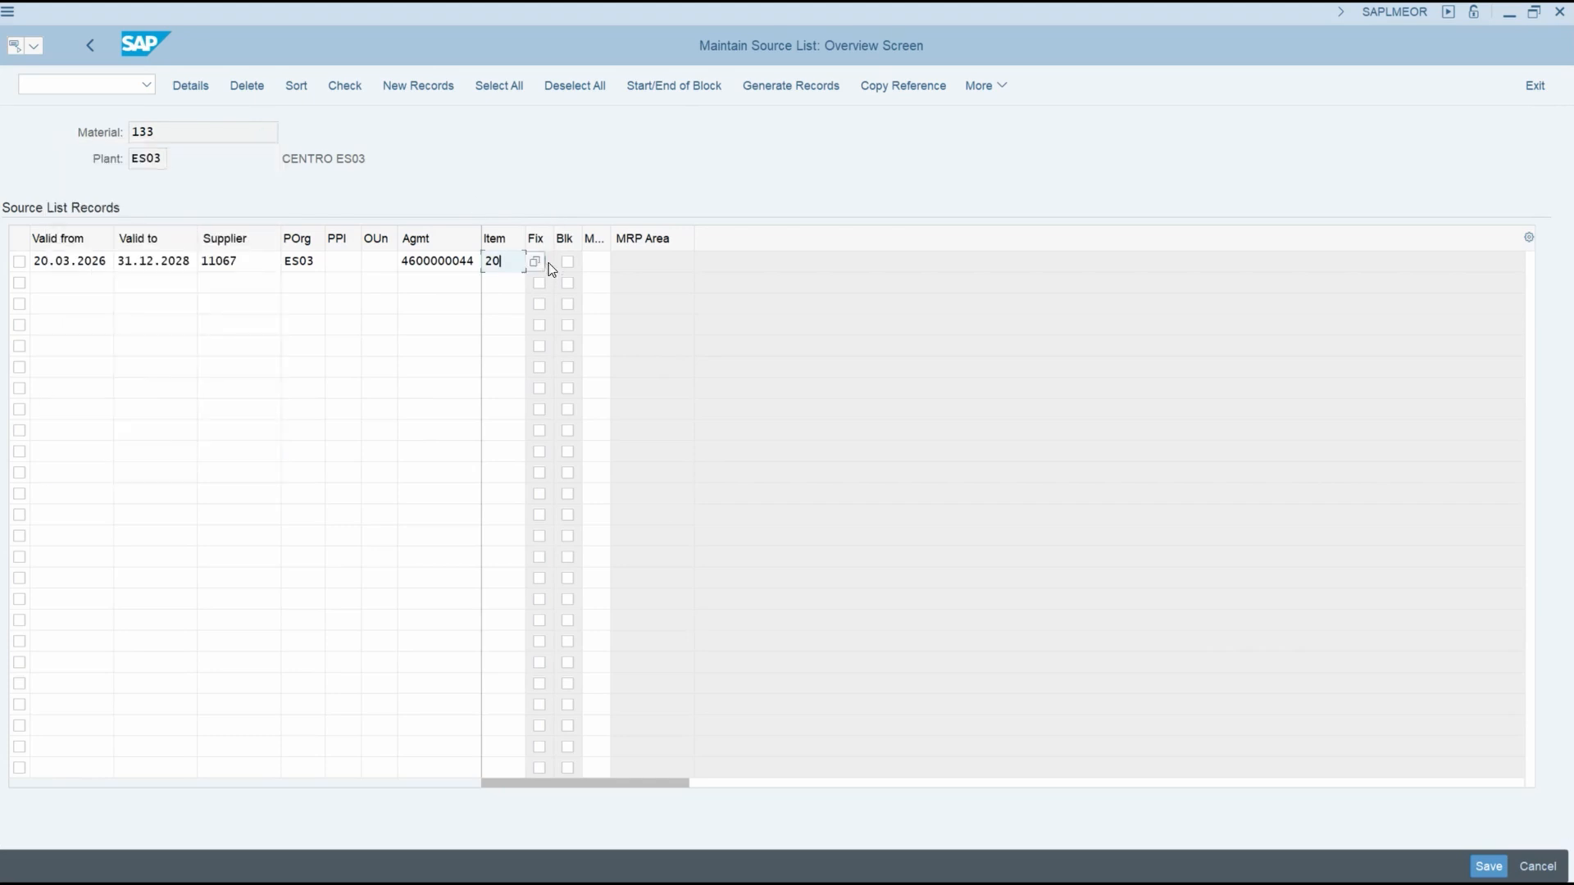
Mark the record as a fixed source and set its MRP usage to 1, Record relevant to MRP.
{"action": "left_click", "coordinate": [540, 263]}
{"action": "left_click_drag", "start_coordinate": [612, 237], "coordinate": [651, 239]}
{"action": "left_click", "coordinate": [620, 256]}
{"action": "left_click", "coordinate": [659, 262]}
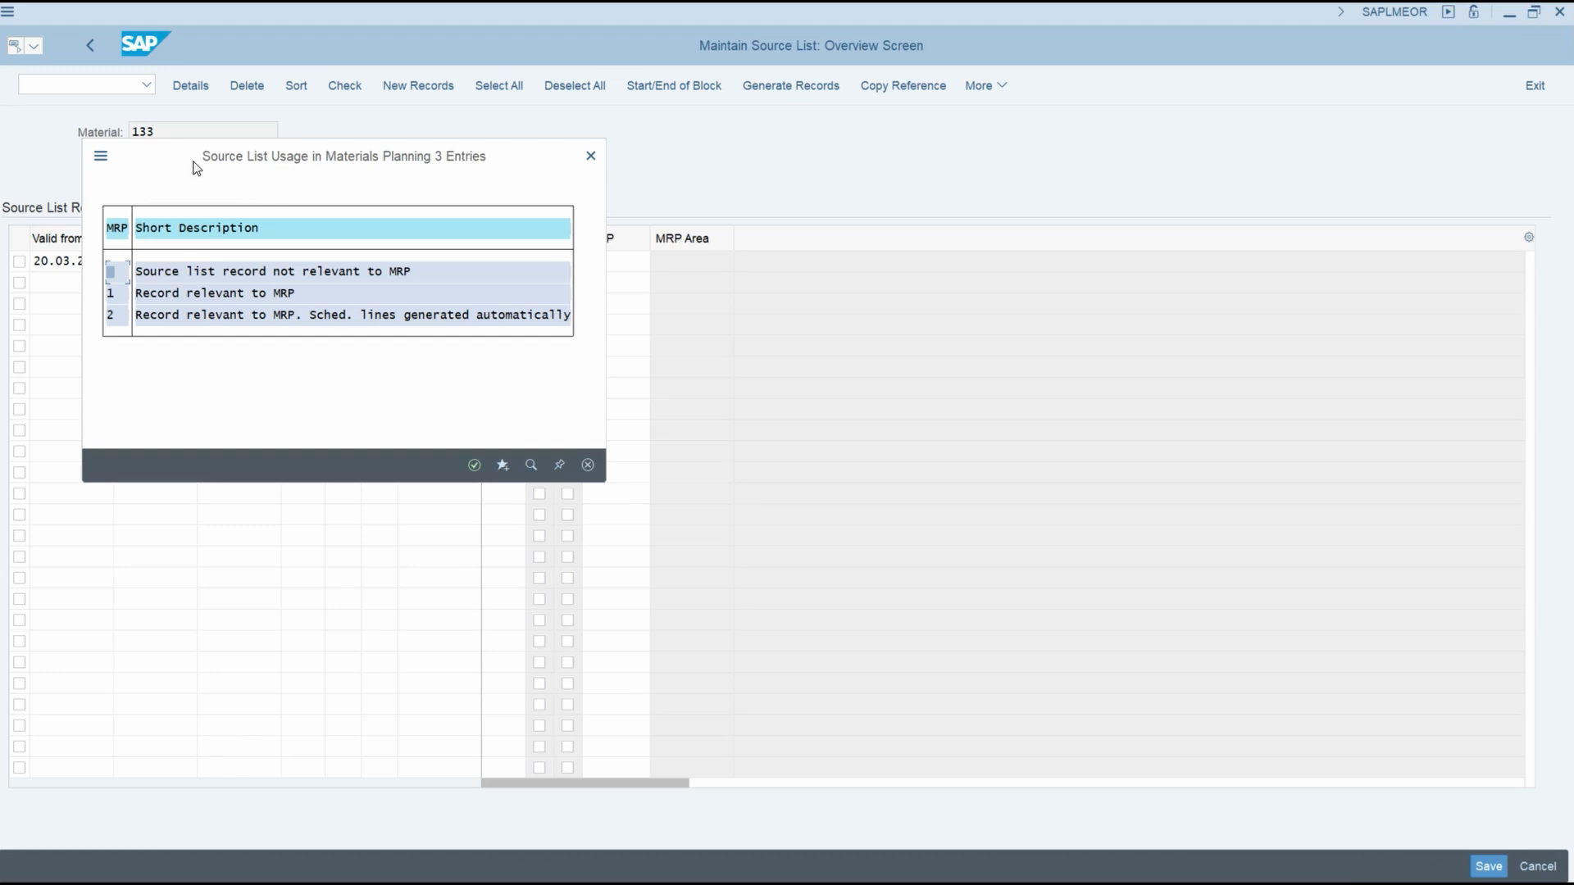
{"action": "left_click_drag", "start_coordinate": [193, 165], "coordinate": [208, 337]}
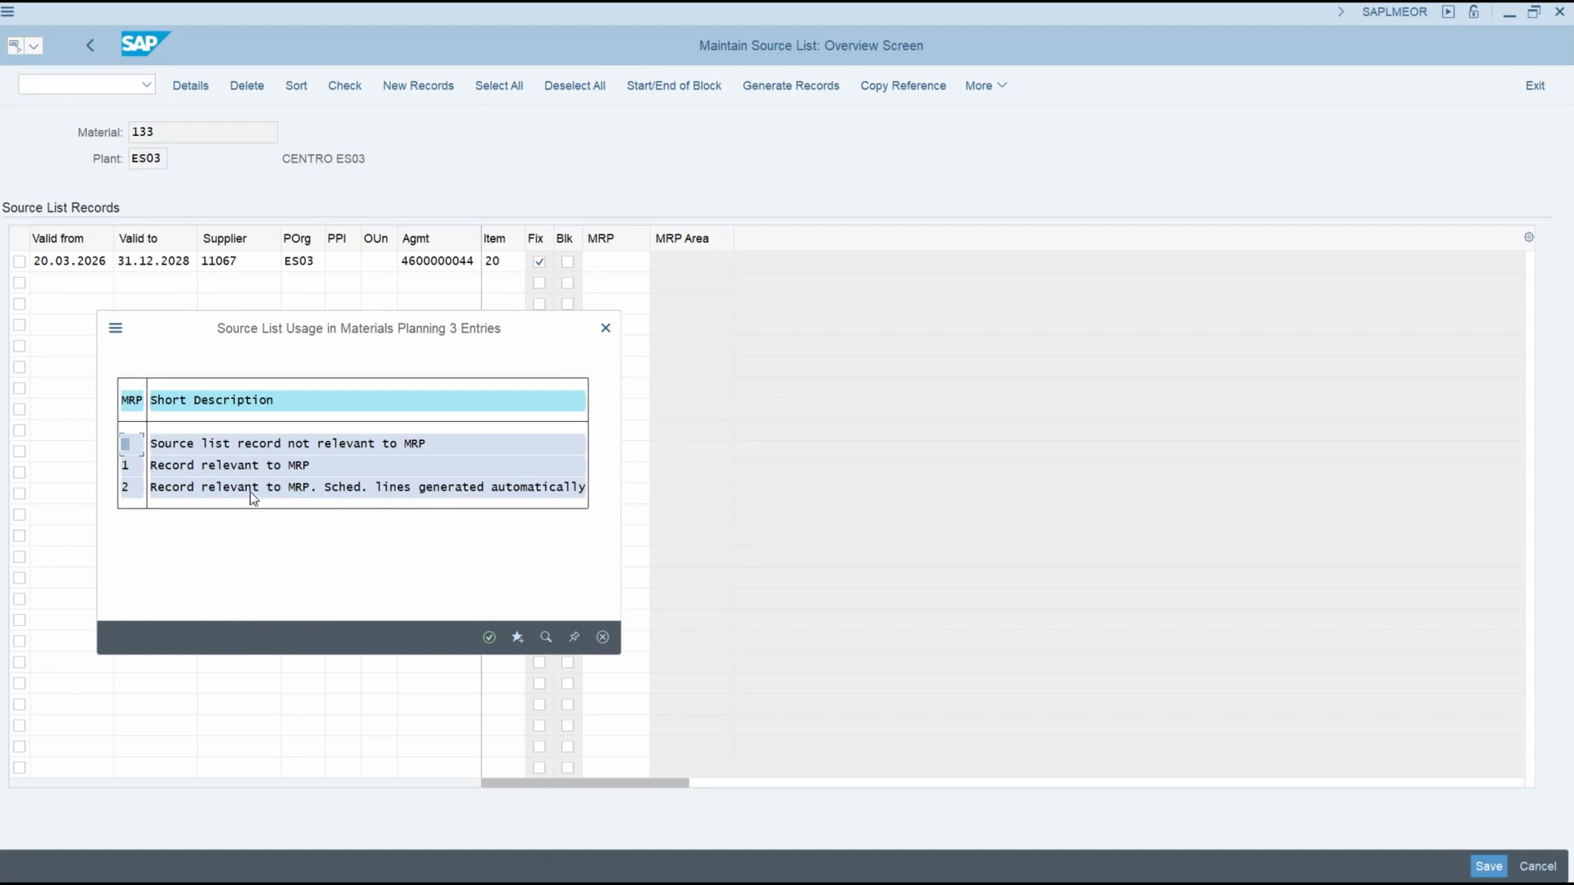
{"action": "double_click", "coordinate": [130, 467]}
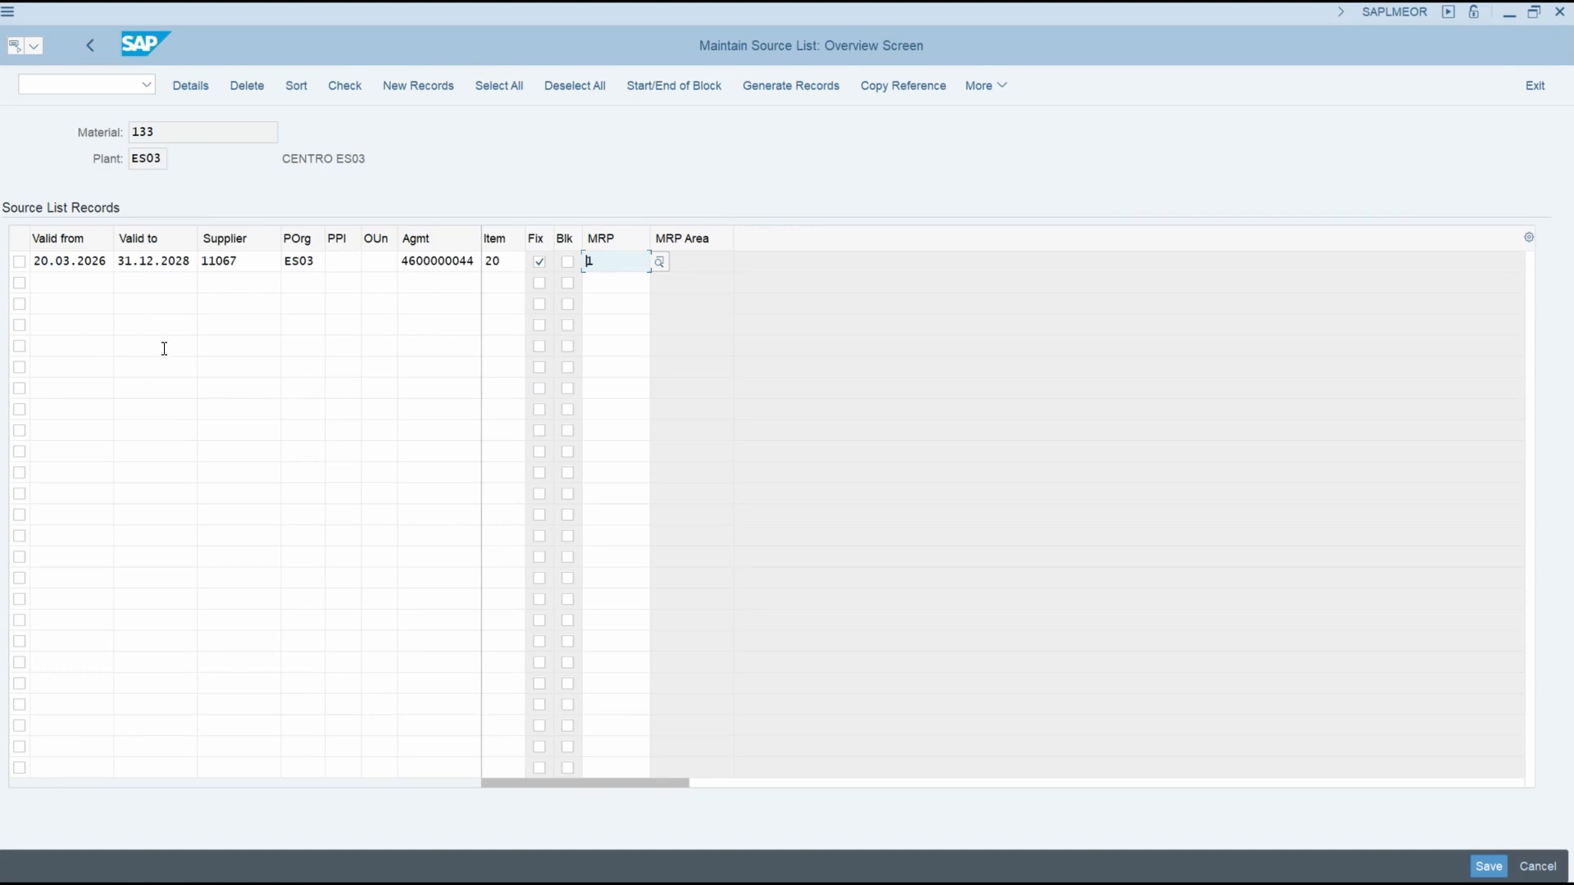
Check the source list entries for material 133 and save the source list.
{"action": "left_click", "coordinate": [347, 93]}
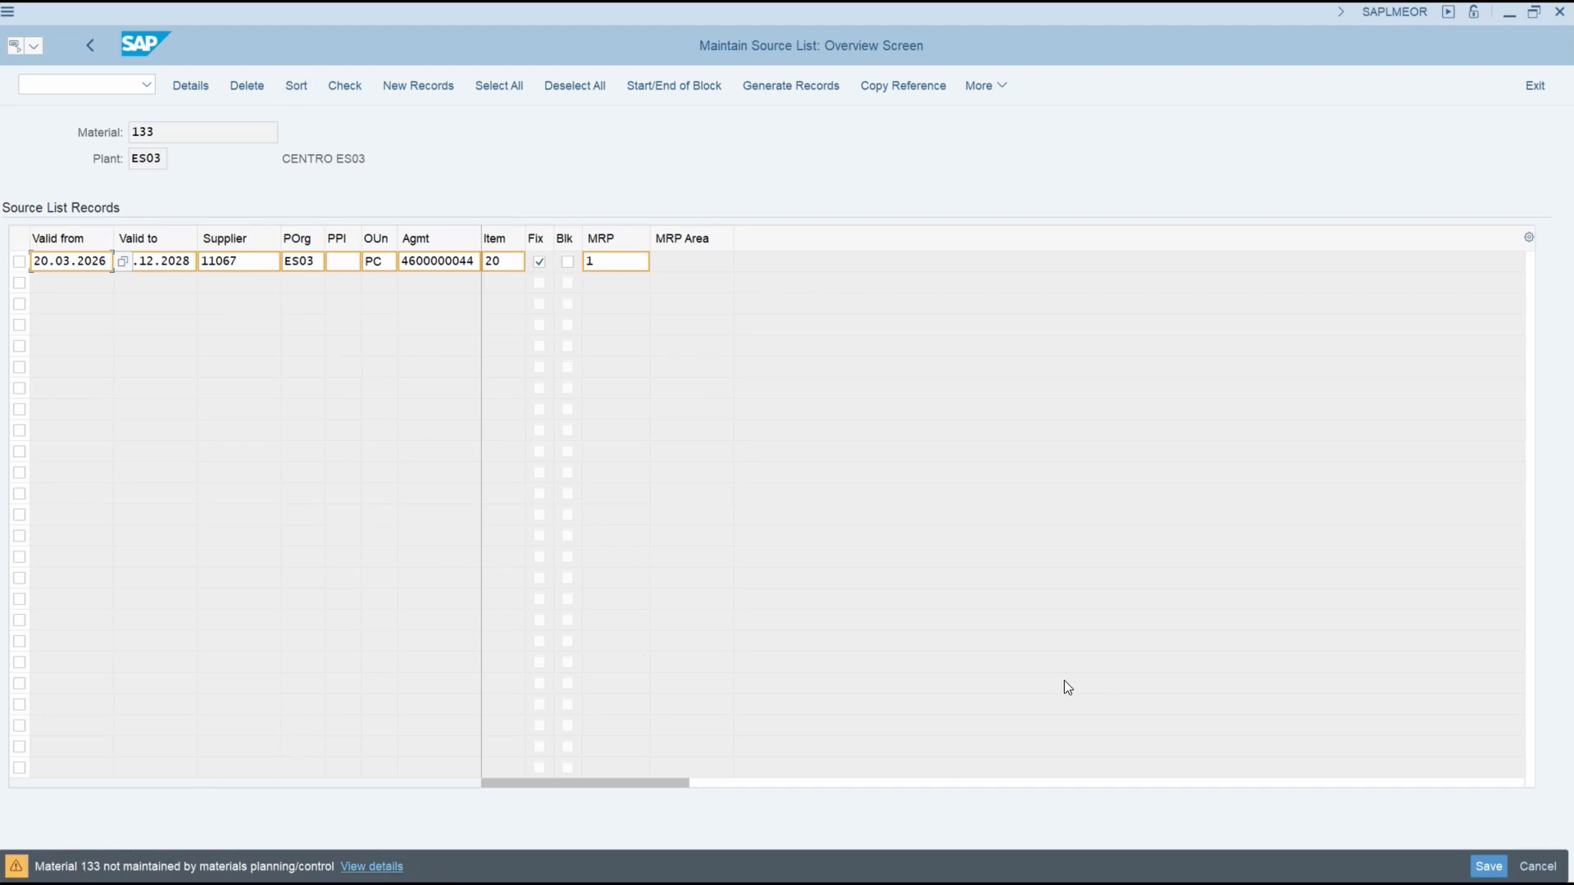
{"action": "left_click", "coordinate": [1490, 876]}
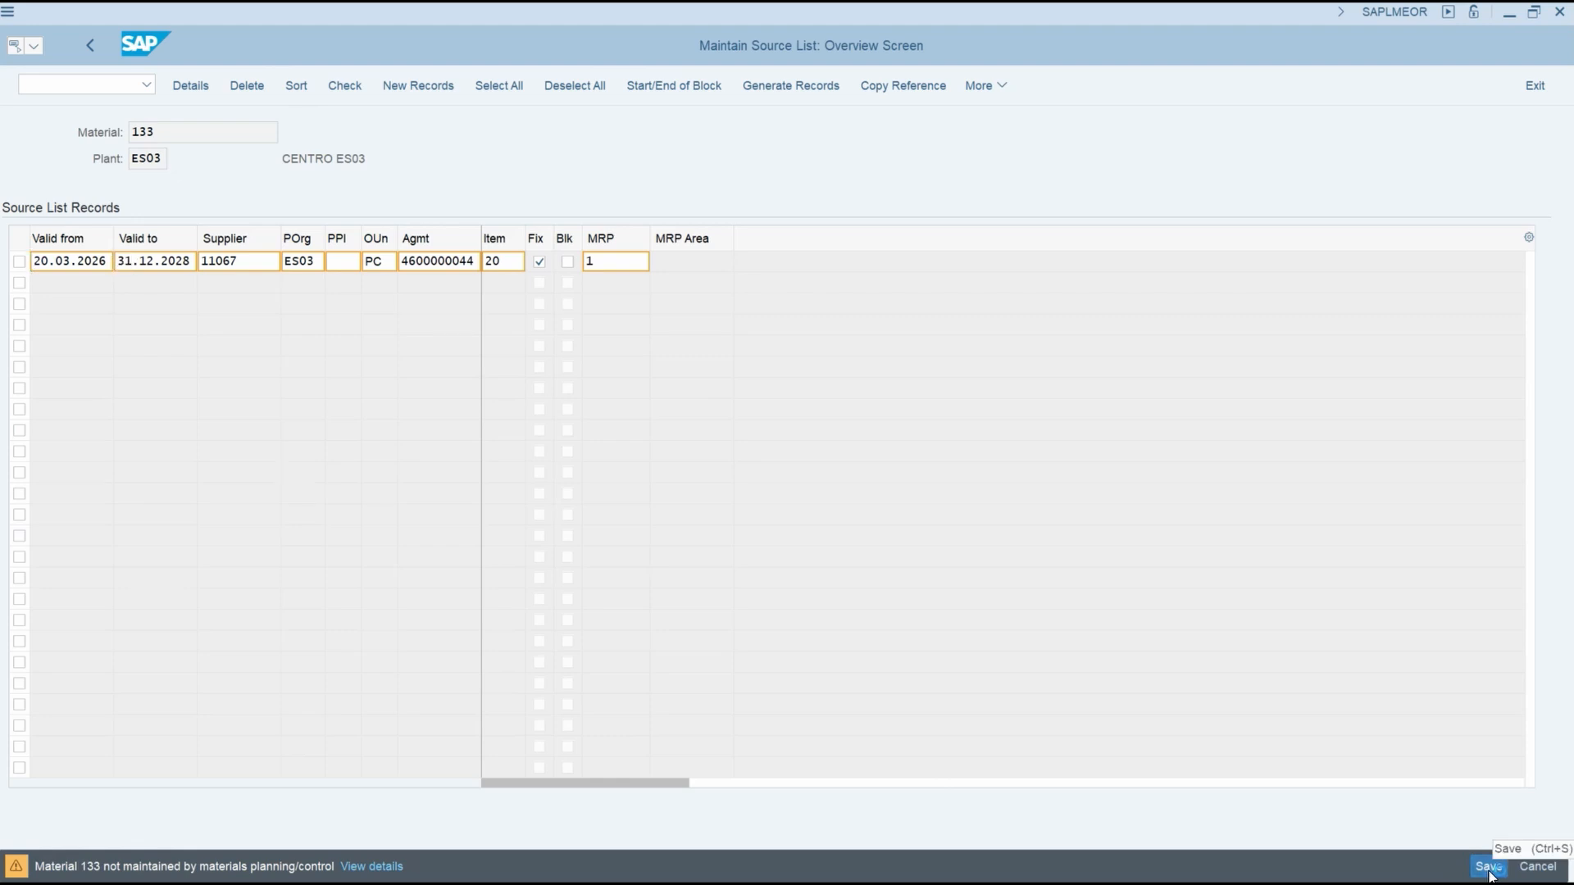
{"action": "left_click", "coordinate": [1490, 868]}
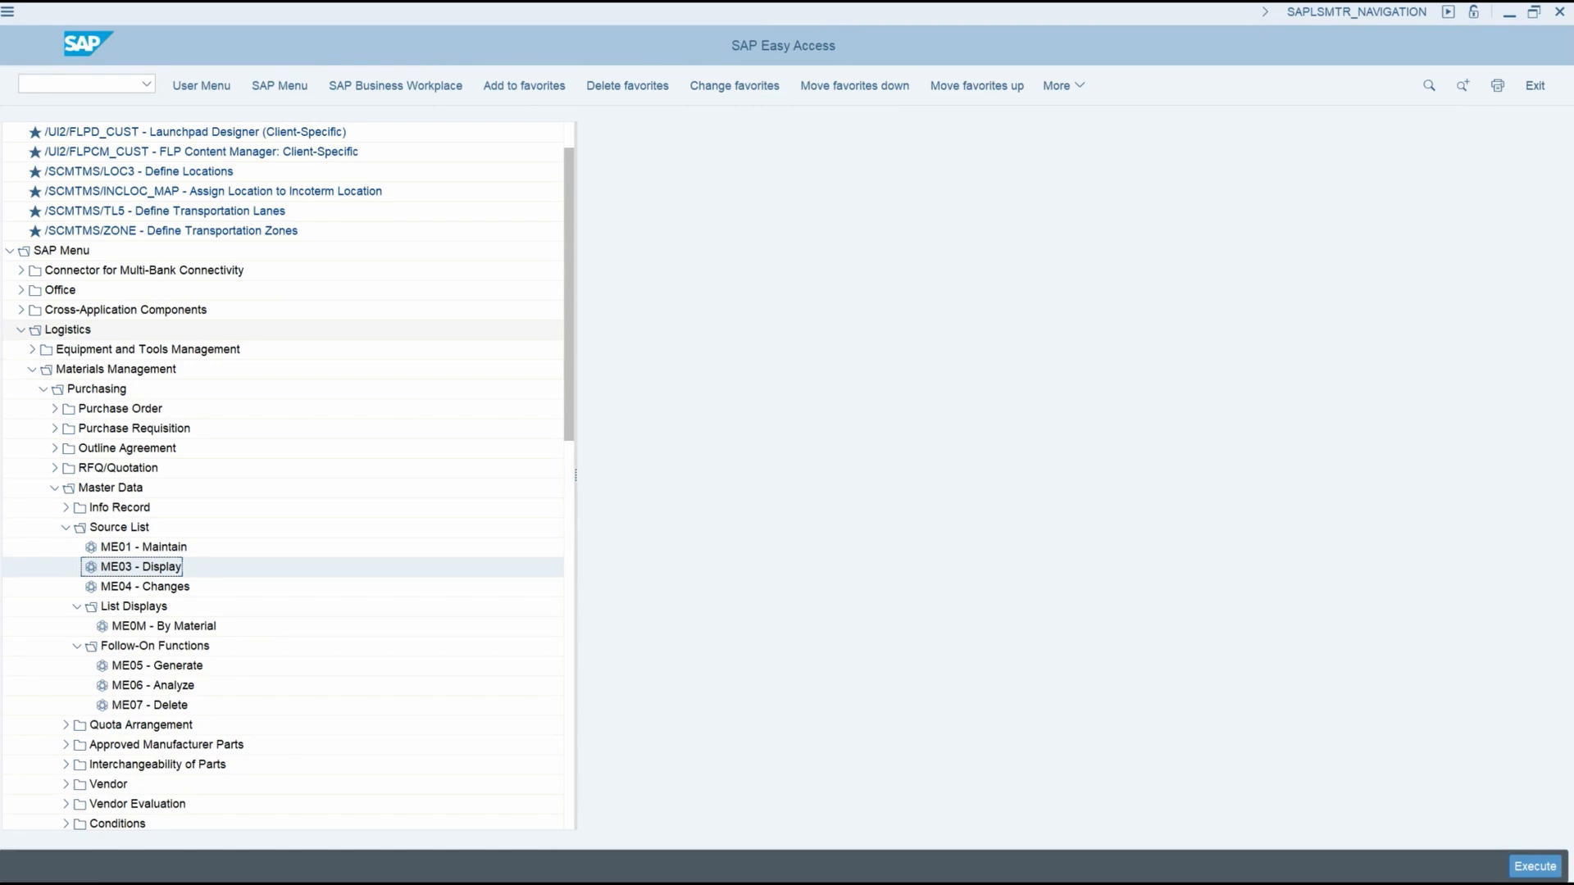
Display the source list (ME03) of material 133 in plant ES03, then return to the SAP Easy Access menu.
{"action": "double_click", "coordinate": [152, 572]}
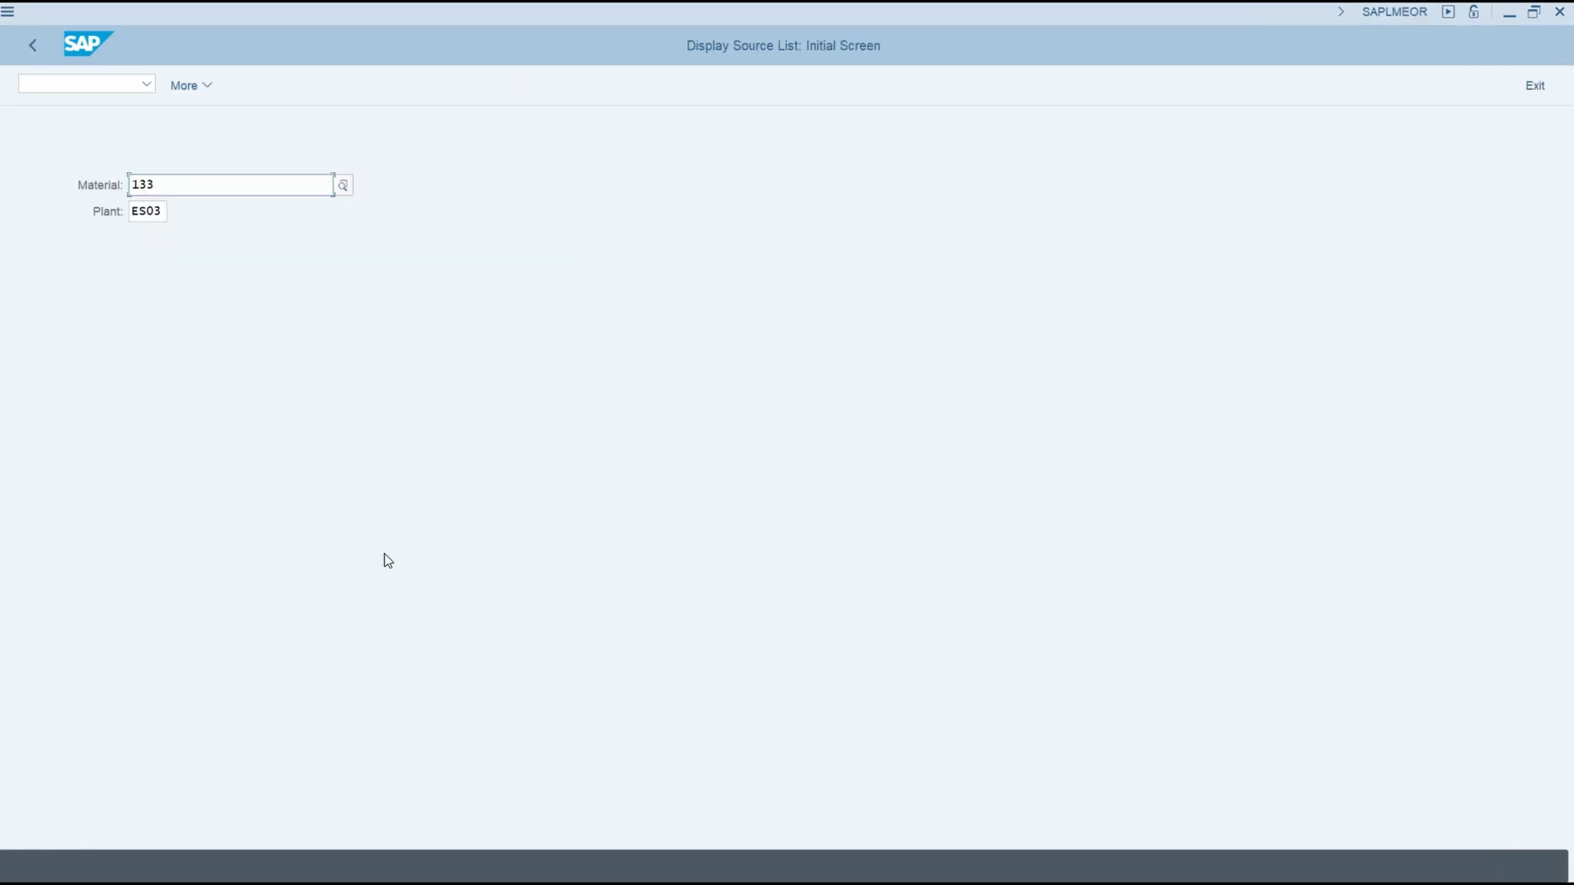
{"action": "left_click", "coordinate": [203, 184]}
{"action": "key", "text": "Return"}
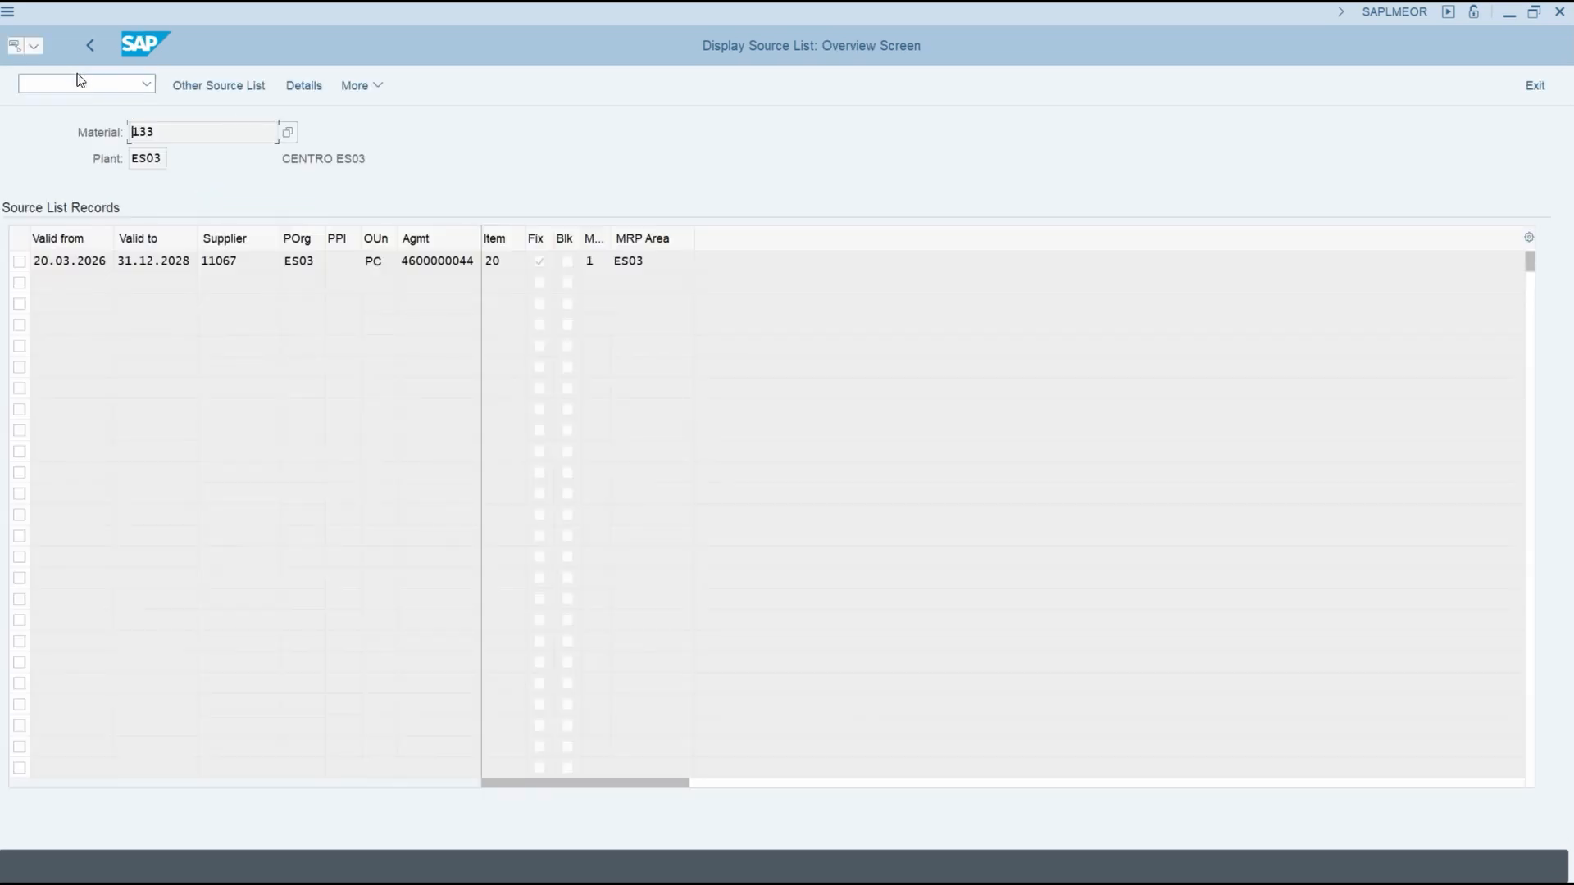
{"action": "left_click", "coordinate": [87, 47]}
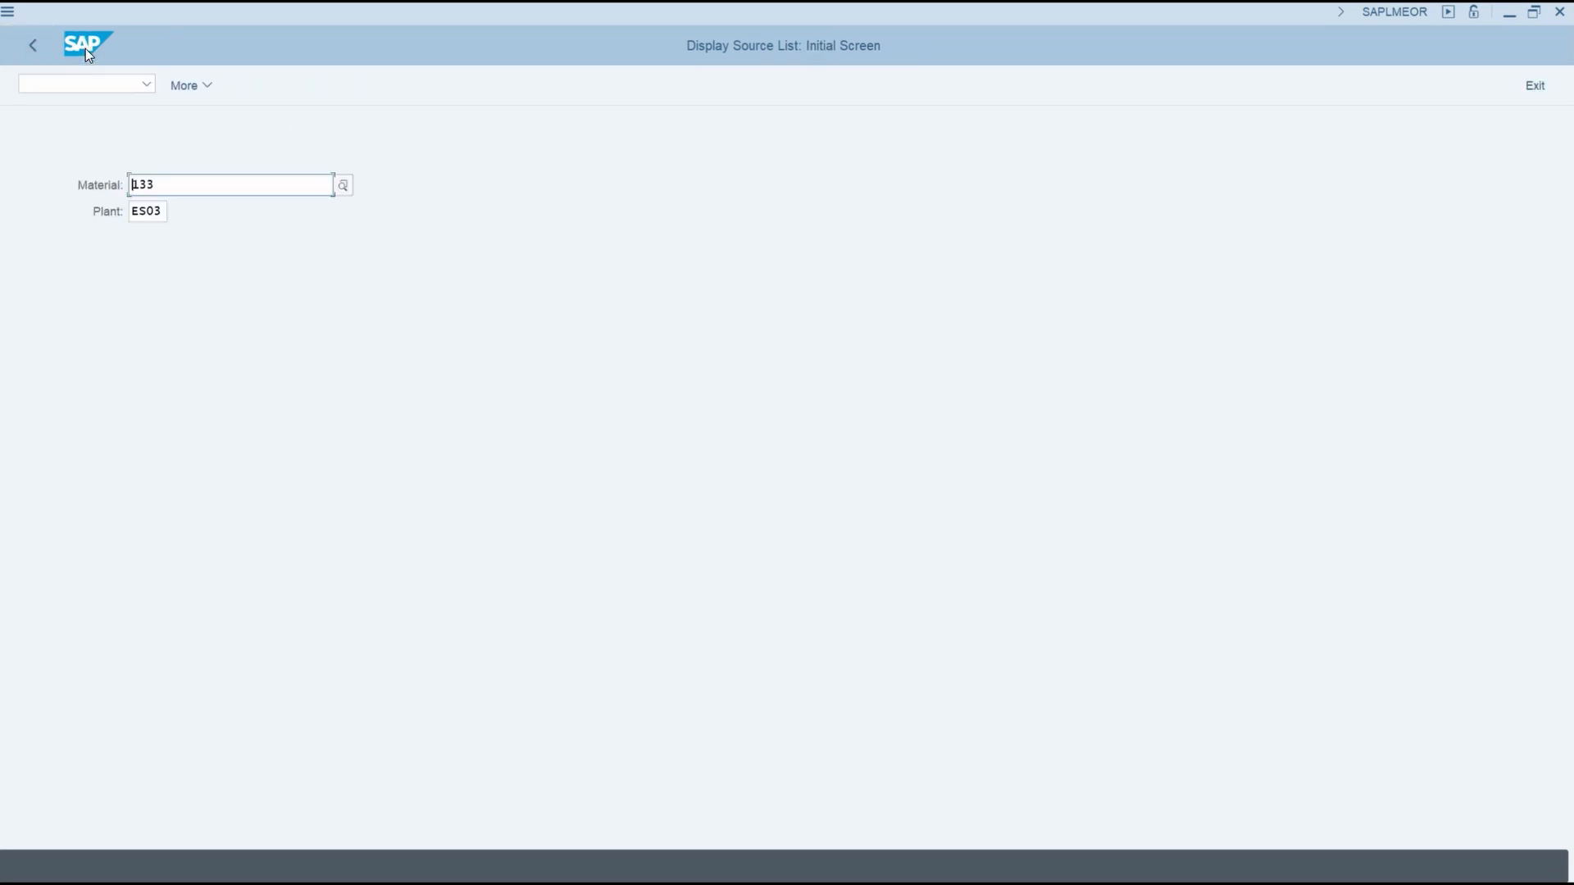
{"action": "left_click", "coordinate": [40, 49]}
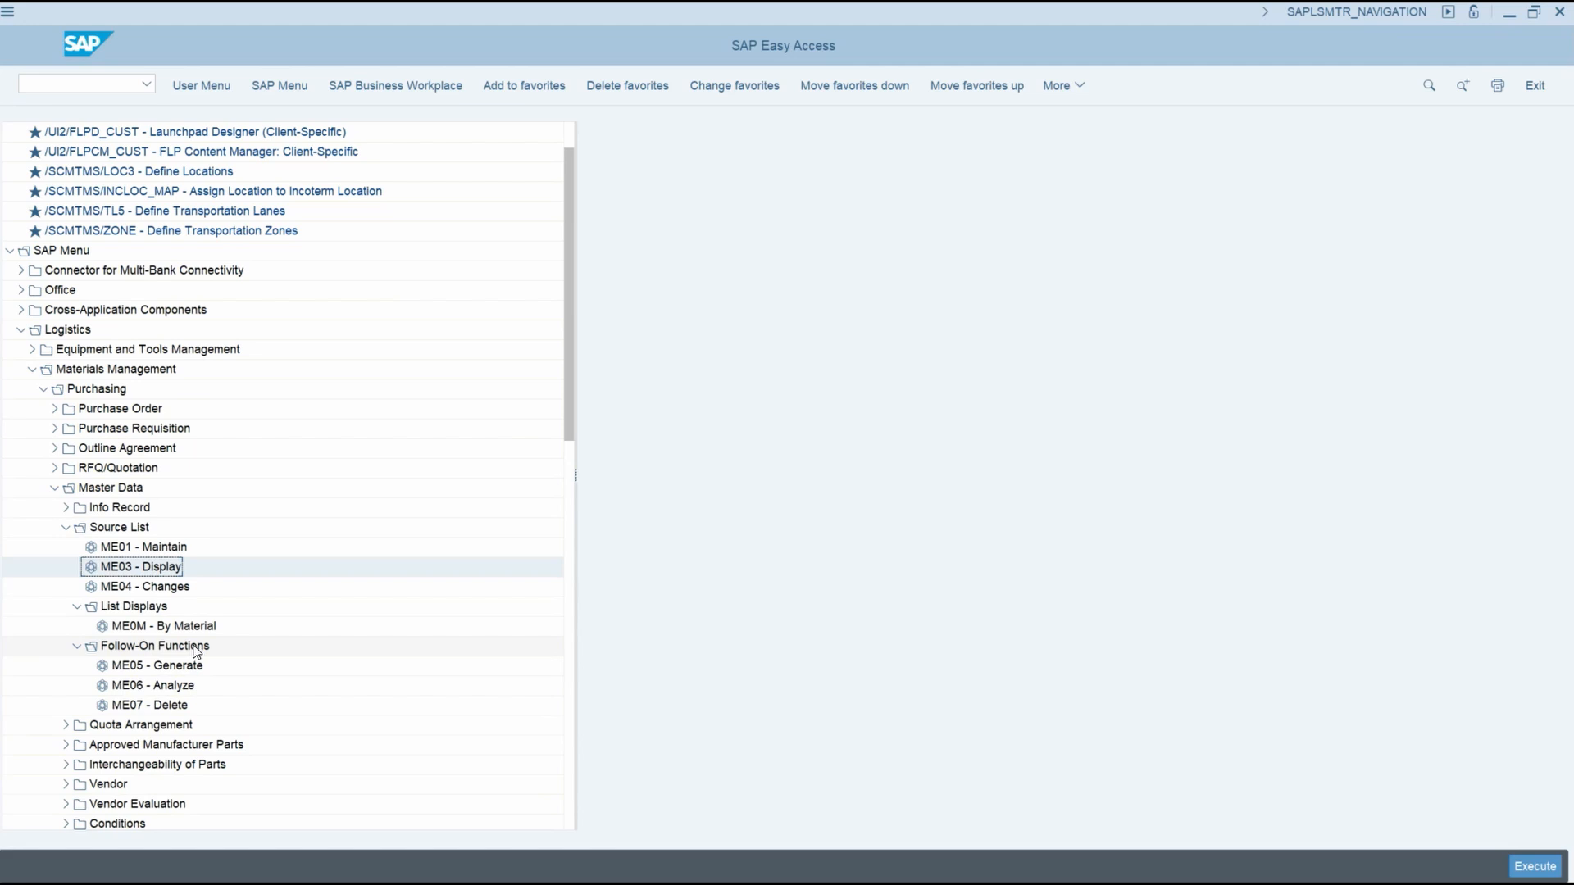
Open source list generation (ME05) and set the material to 632.
{"action": "double_click", "coordinate": [152, 669]}
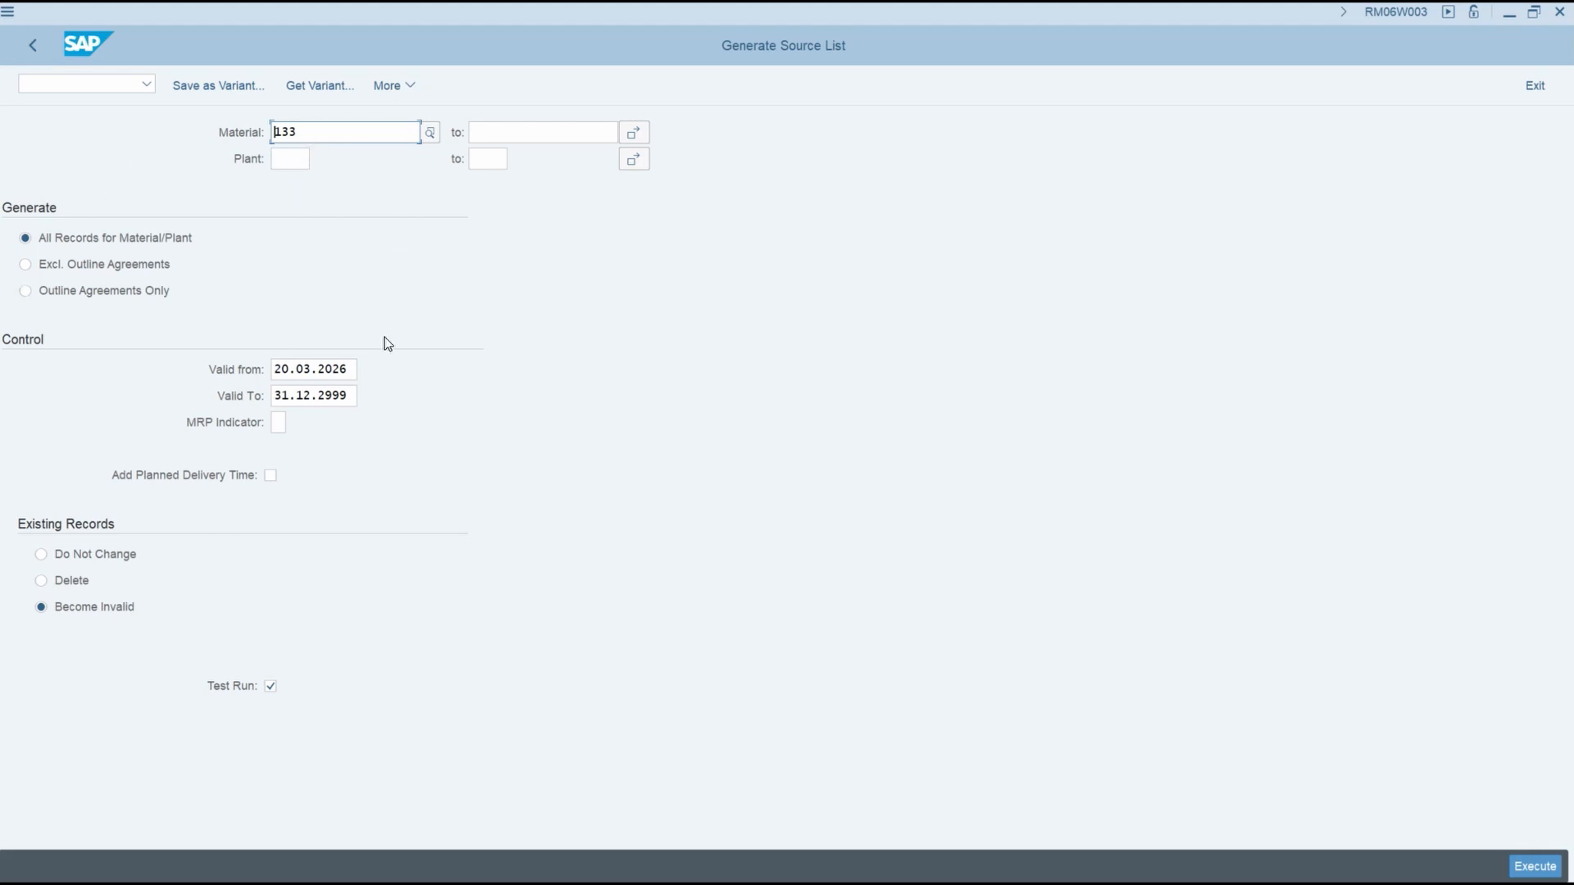
{"action": "left_click_drag", "start_coordinate": [309, 133], "coordinate": [188, 137]}
{"action": "key", "text": "BackSpace"}
{"action": "type", "text": "632"}
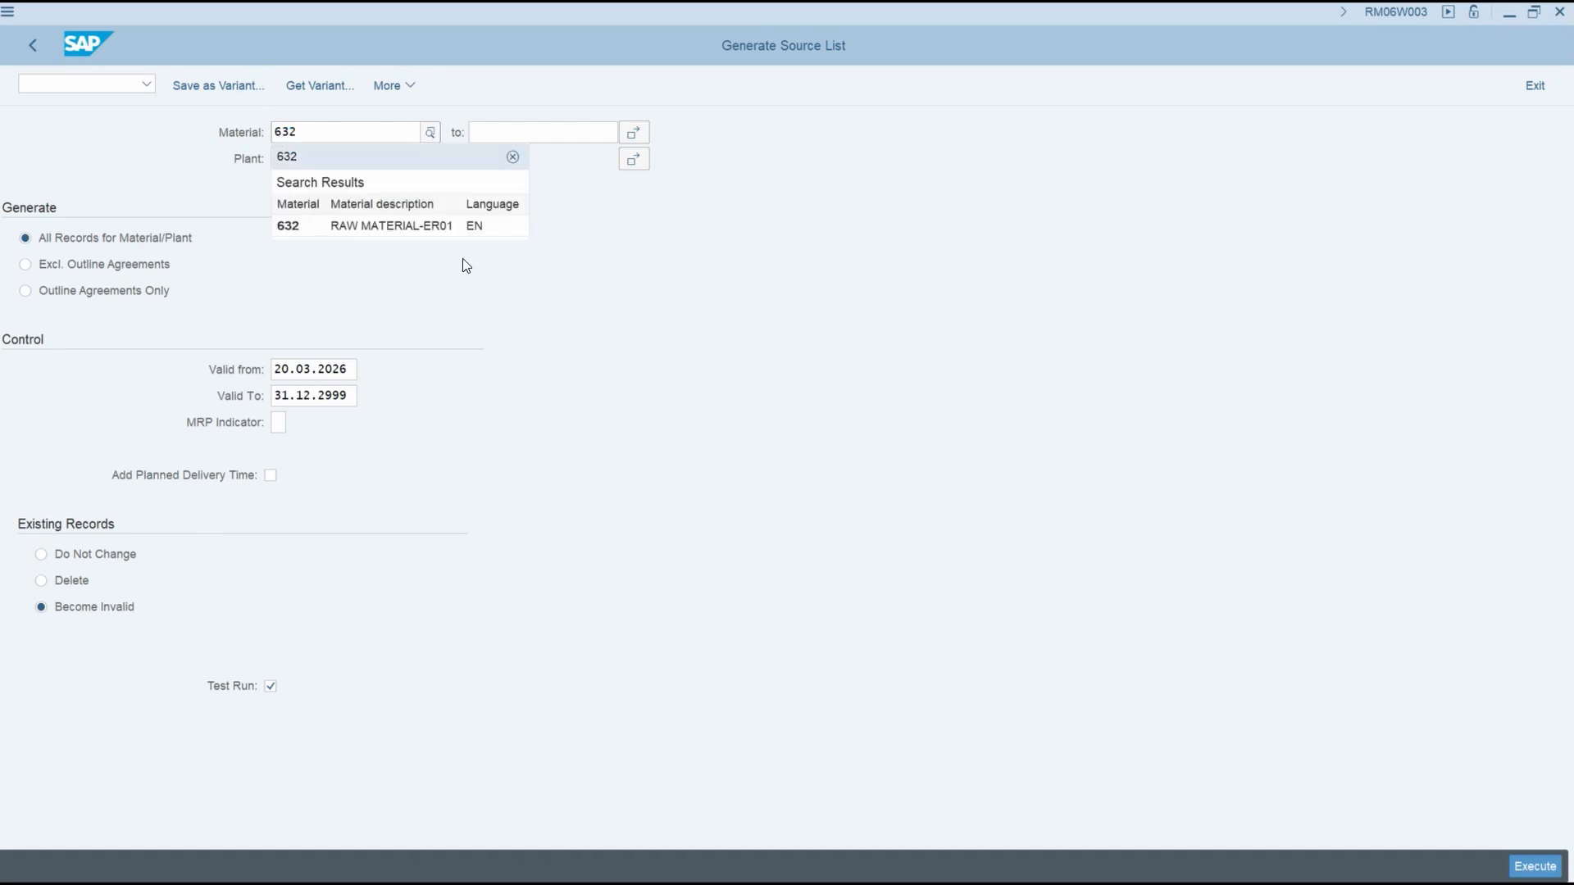
{"action": "left_click", "coordinate": [292, 226]}
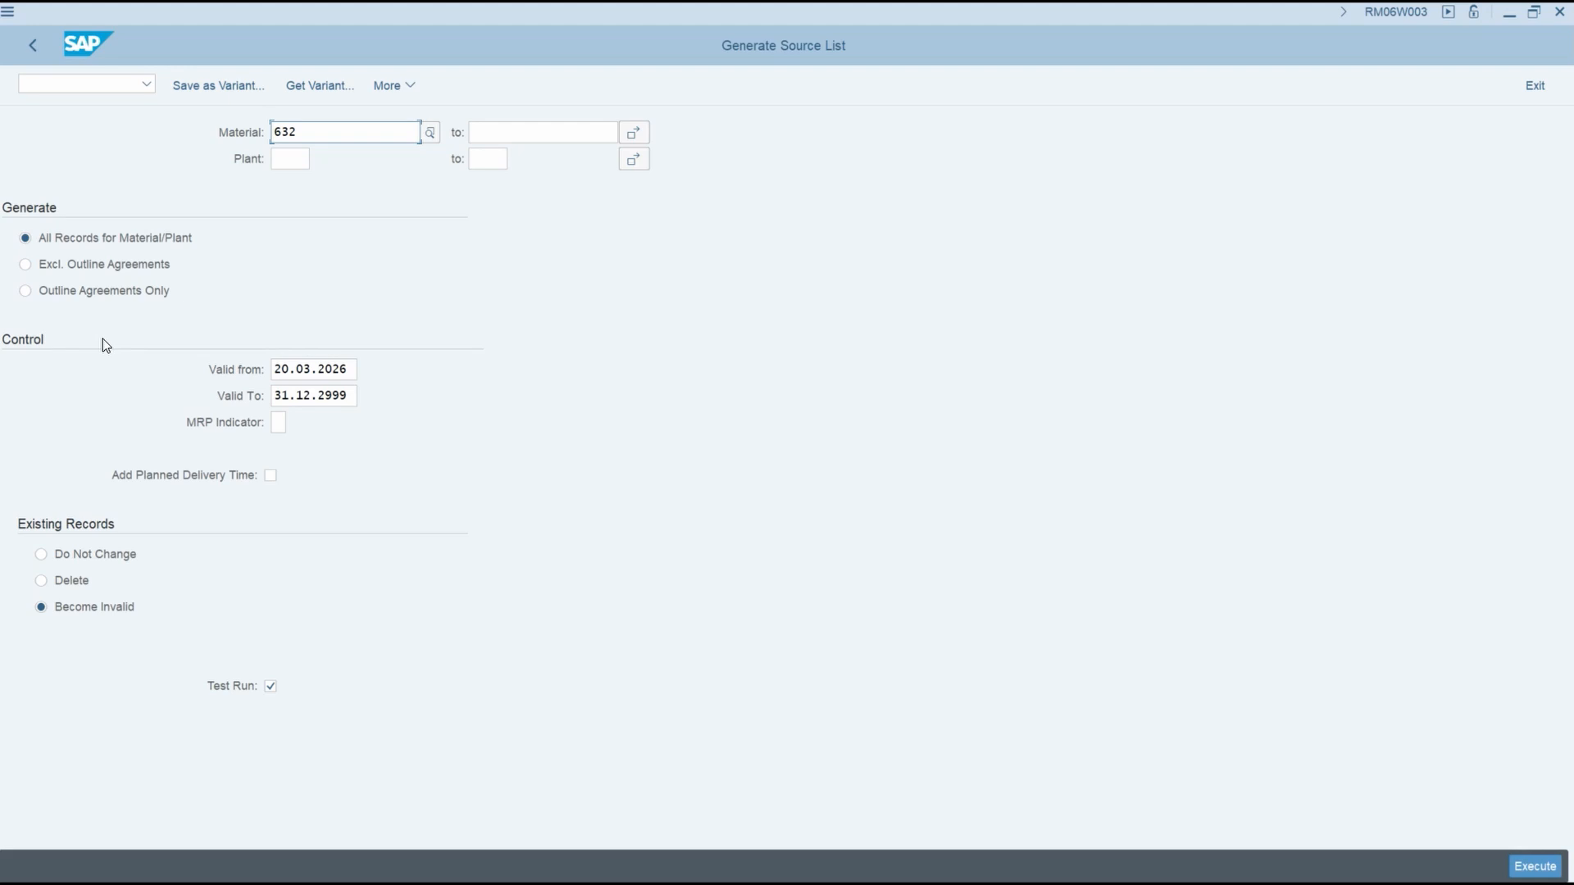
Set existing records to Do Not Change, execute the source list generation as a test run, and leave the simulation list.
{"action": "left_click", "coordinate": [271, 432]}
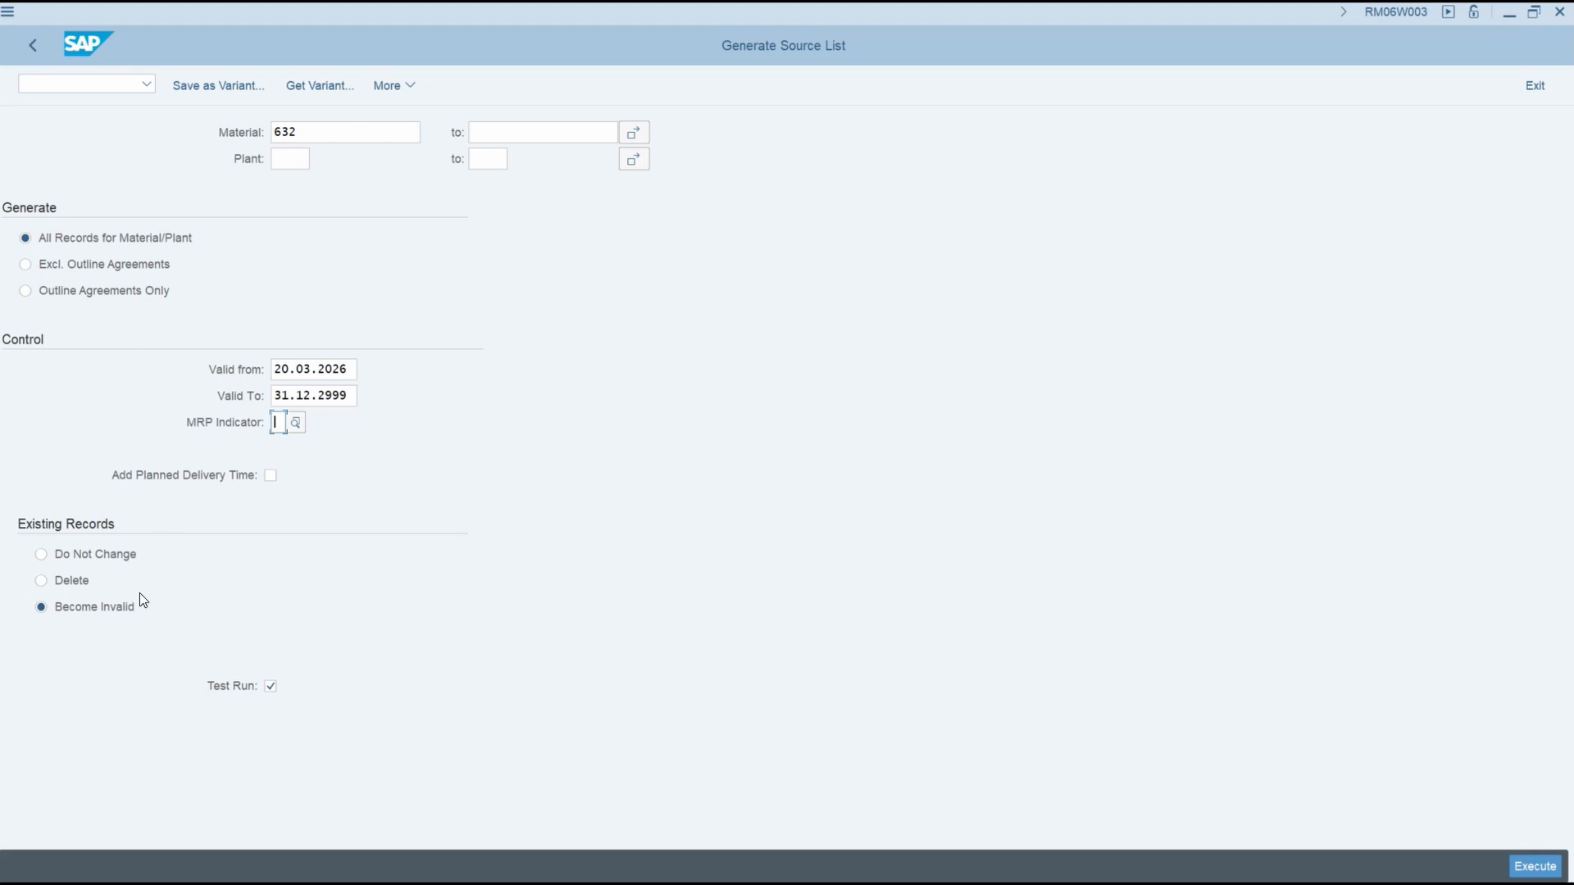
{"action": "left_click", "coordinate": [70, 558]}
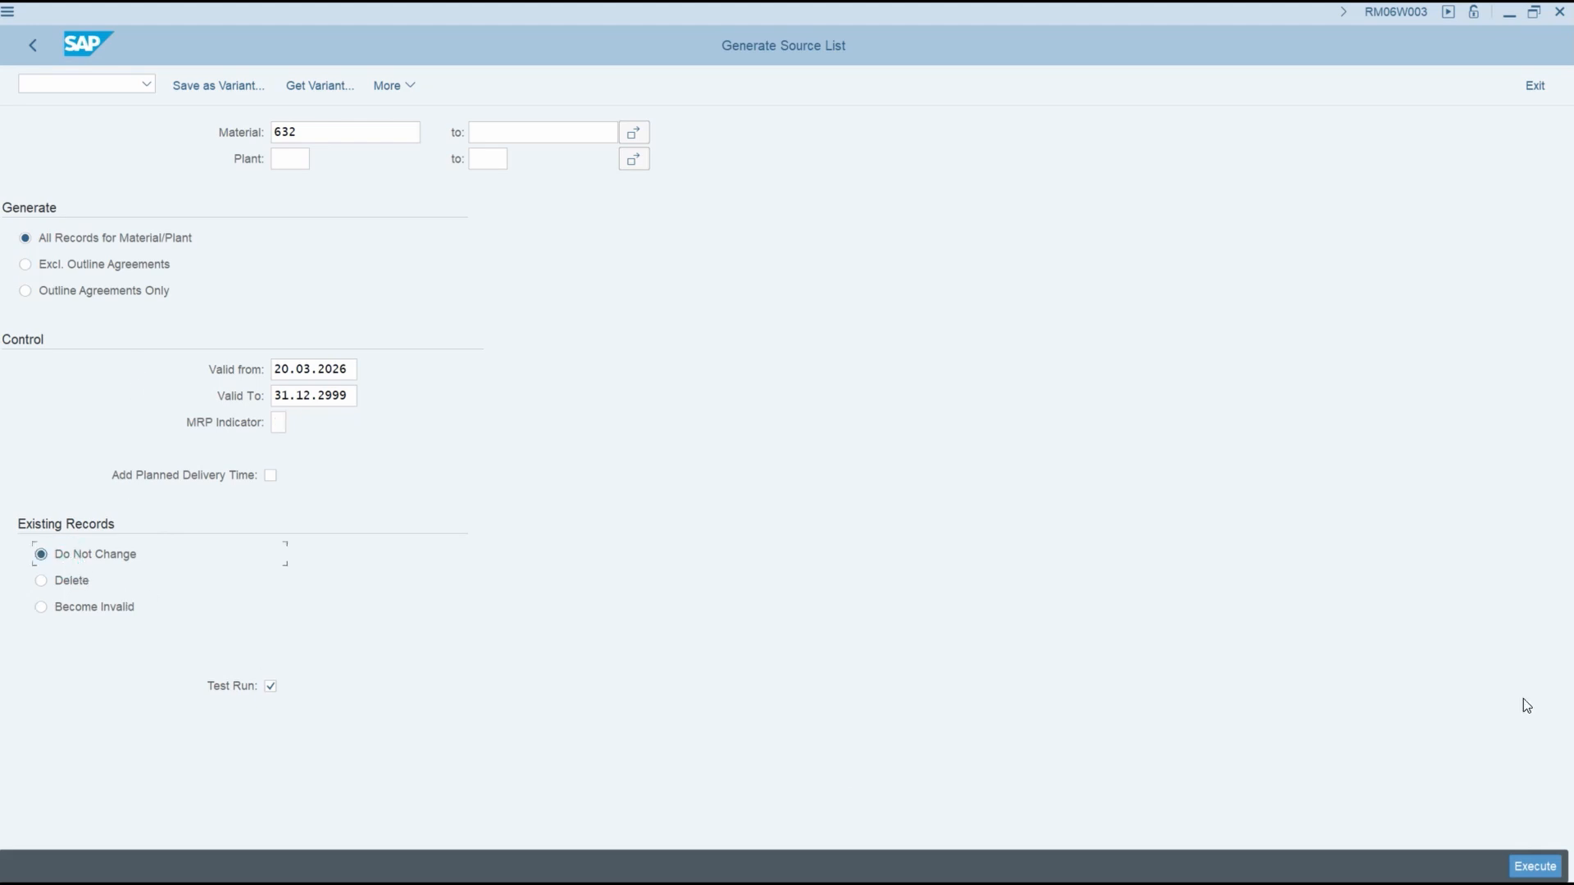
{"action": "left_click", "coordinate": [1532, 867]}
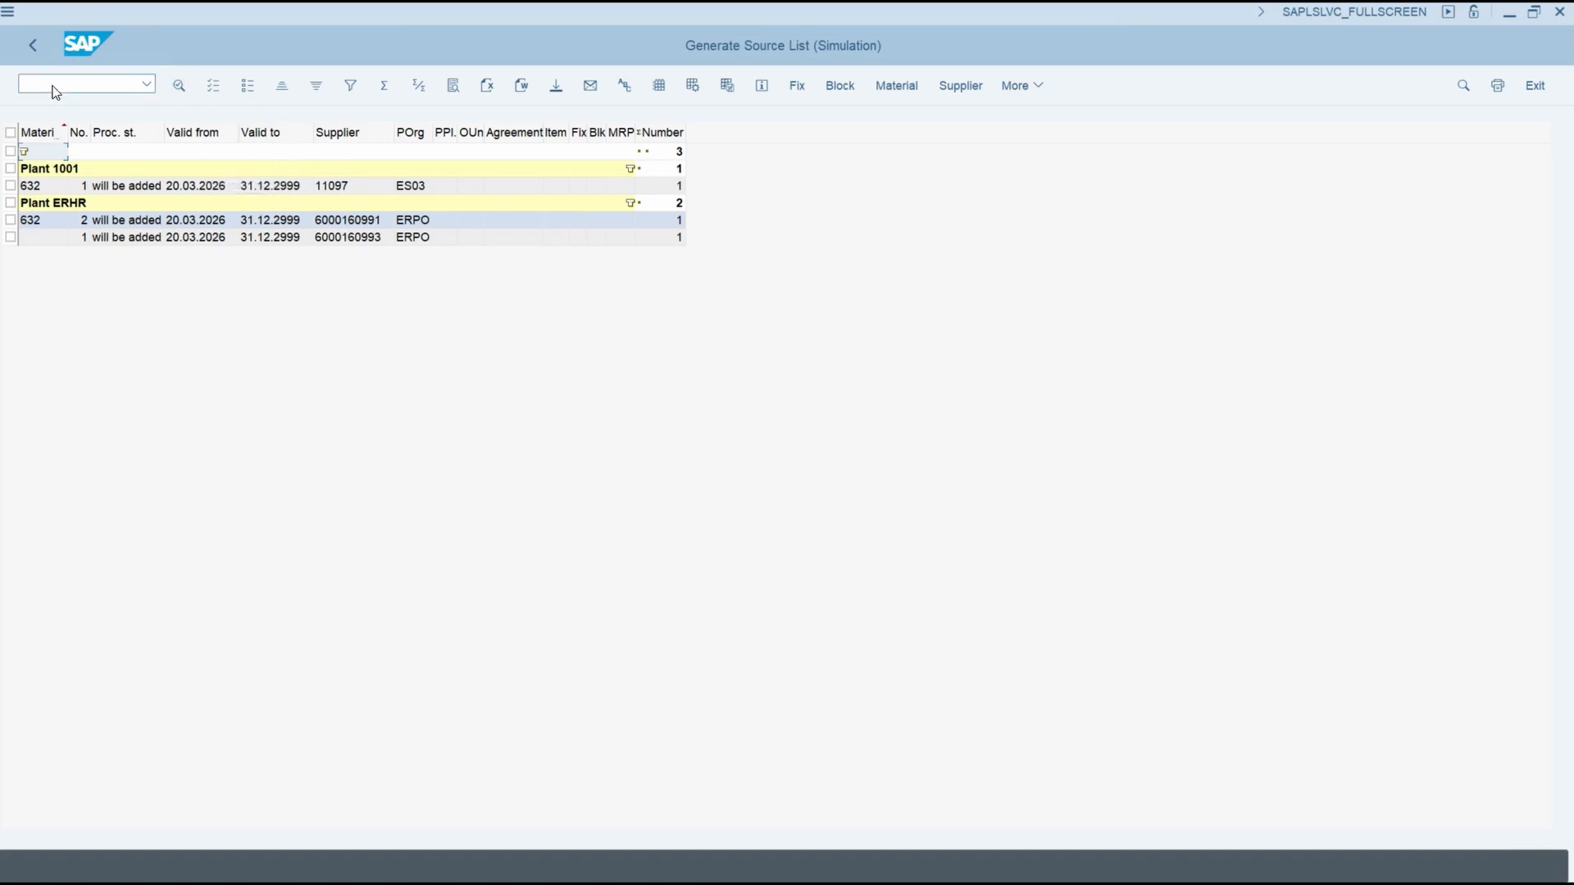
{"action": "left_click", "coordinate": [32, 47]}
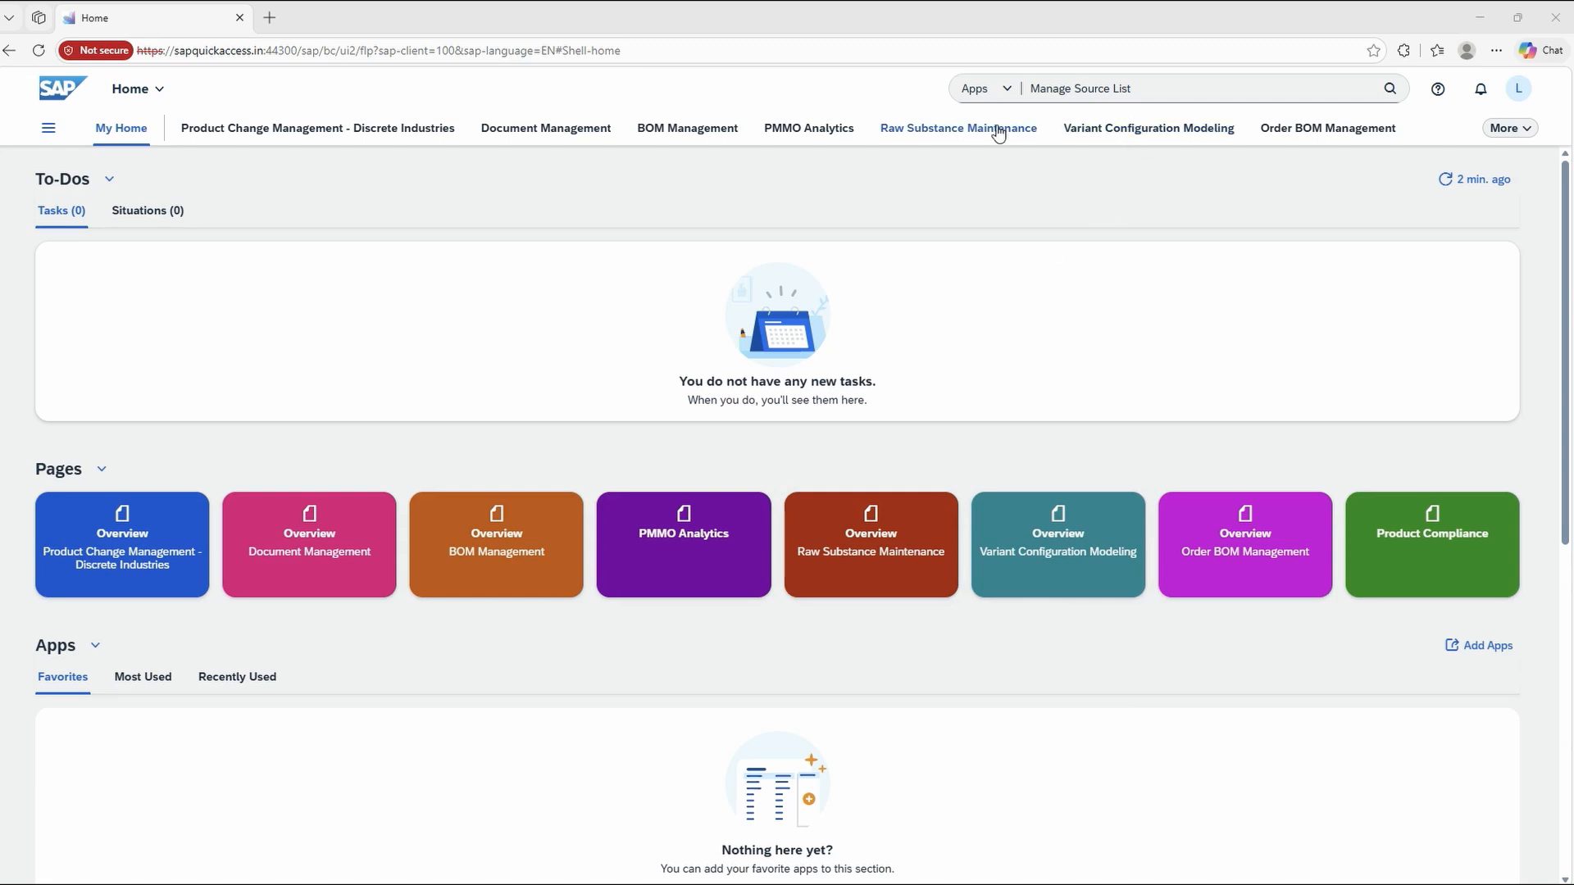
Open the Manage Source Lists app from the Sourcing and Contracting overview page in the Fiori launchpad.
{"action": "left_click", "coordinate": [1201, 87]}
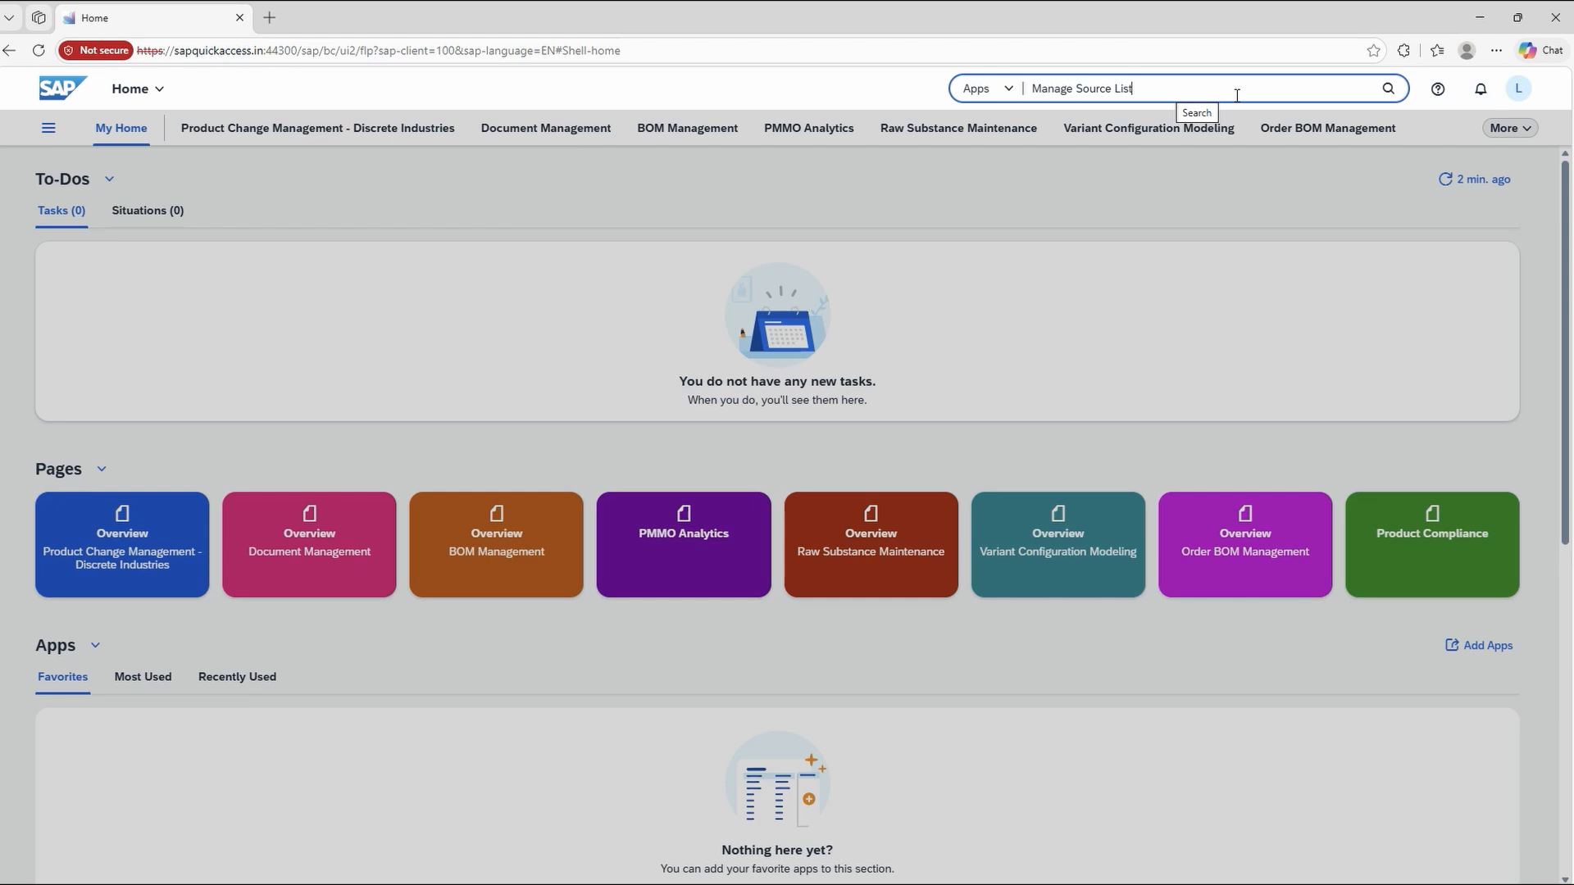
{"action": "left_click", "coordinate": [1532, 128]}
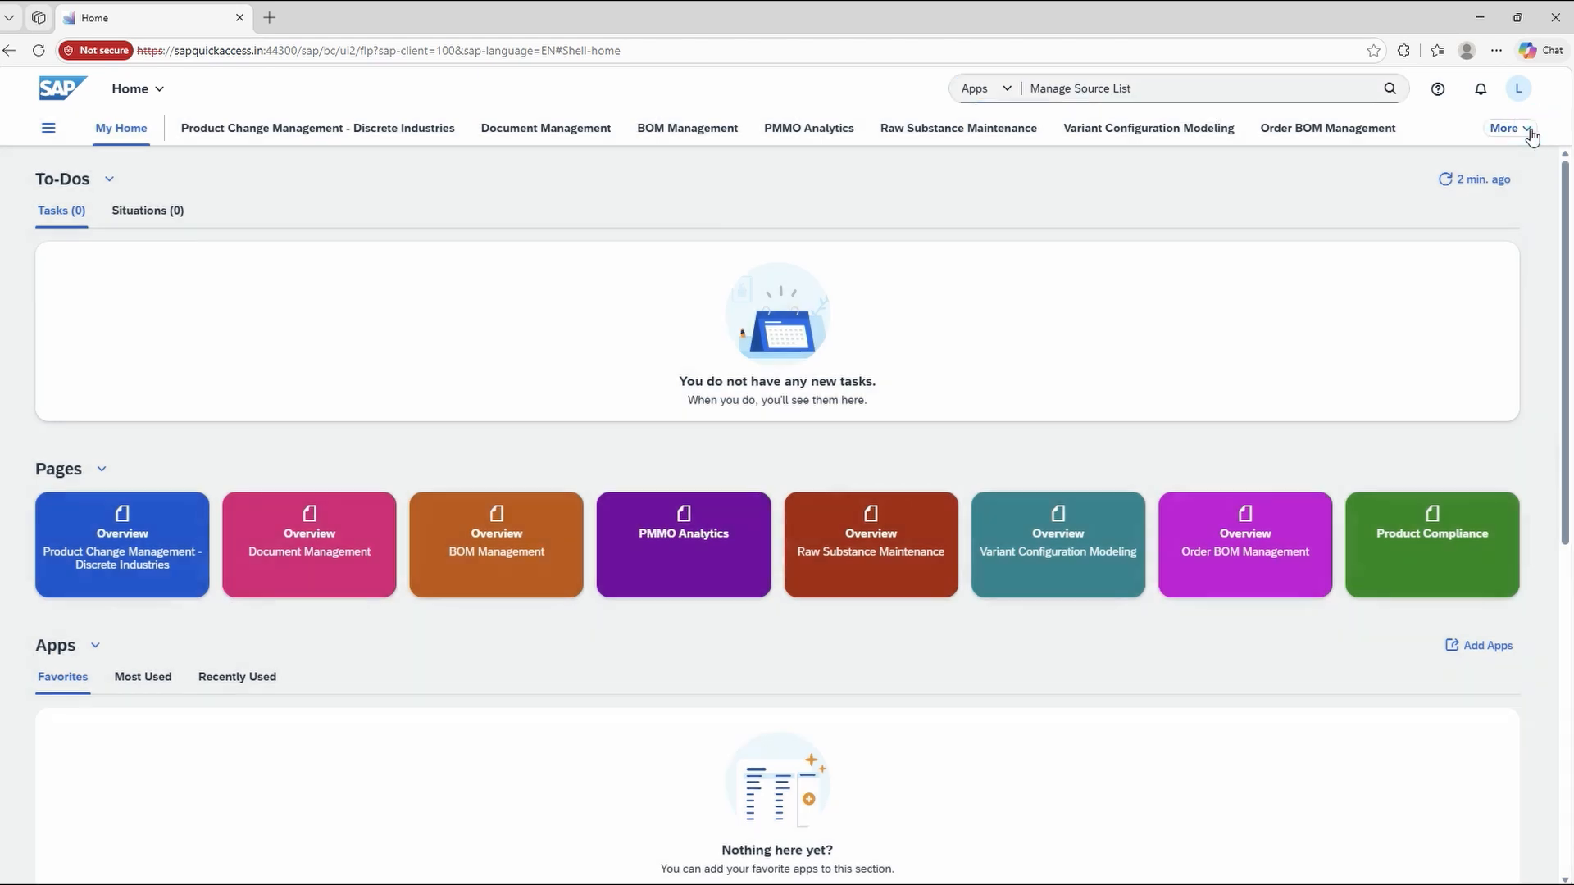
{"action": "left_click", "coordinate": [1531, 130]}
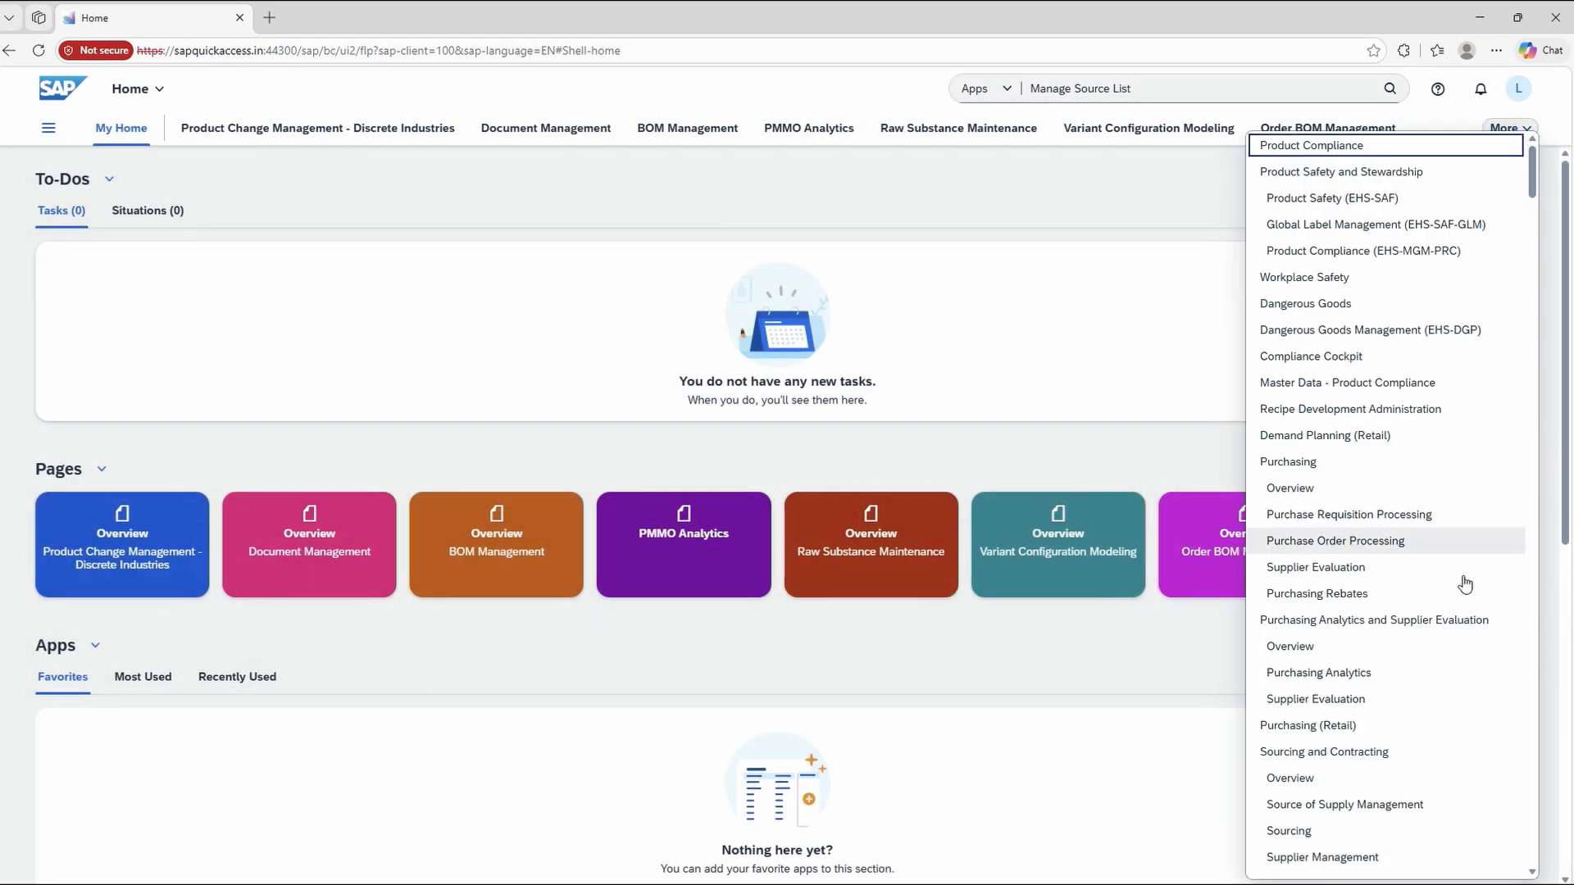
{"action": "left_click", "coordinate": [1286, 781]}
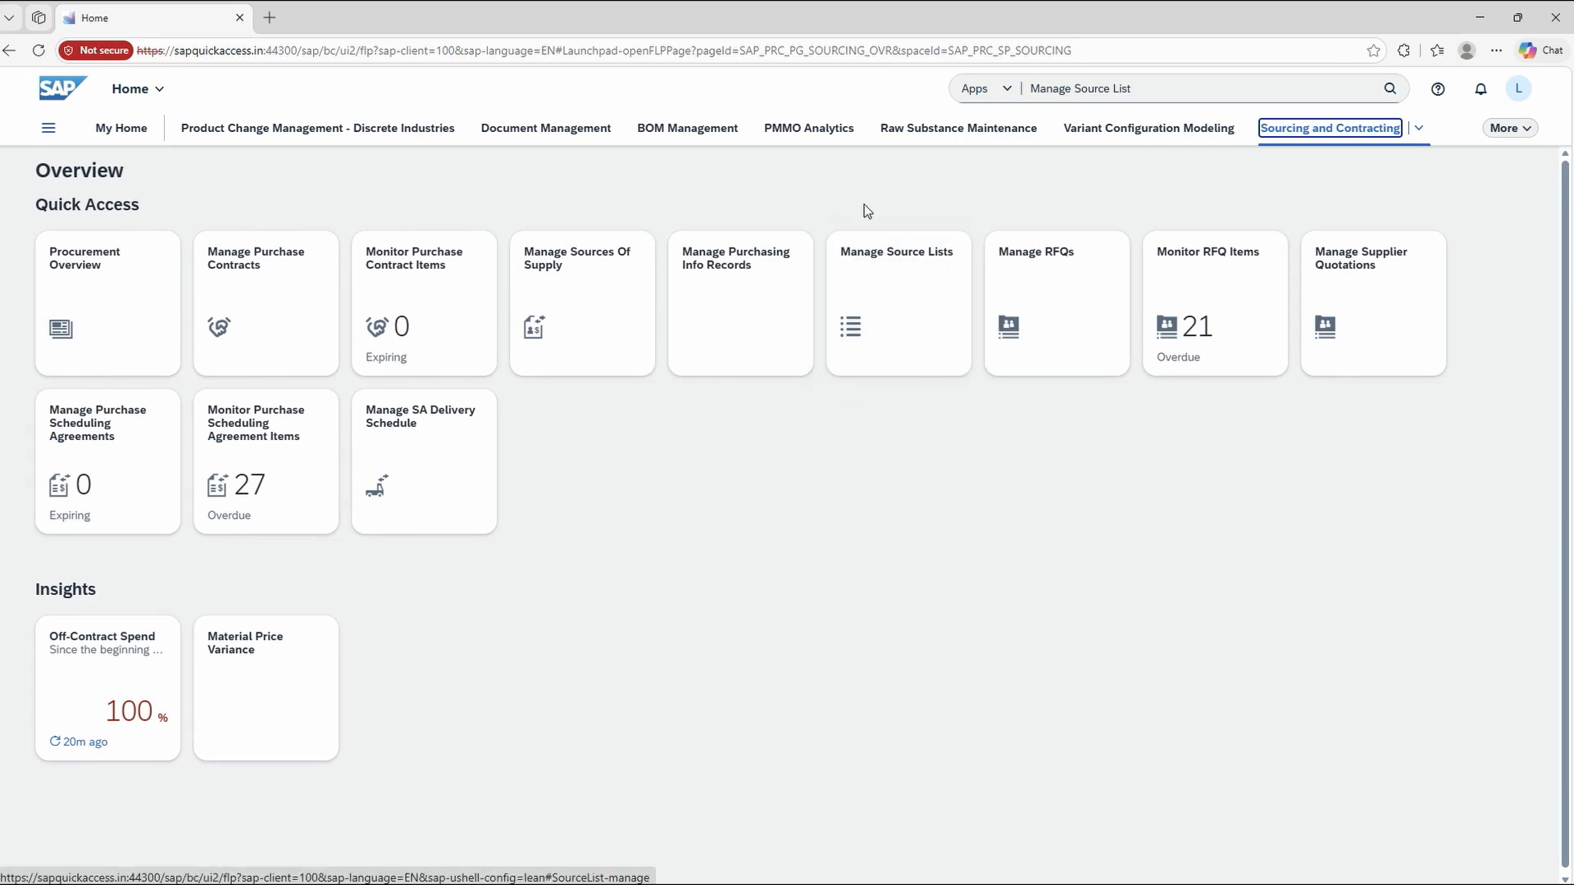
{"action": "left_click", "coordinate": [870, 312]}
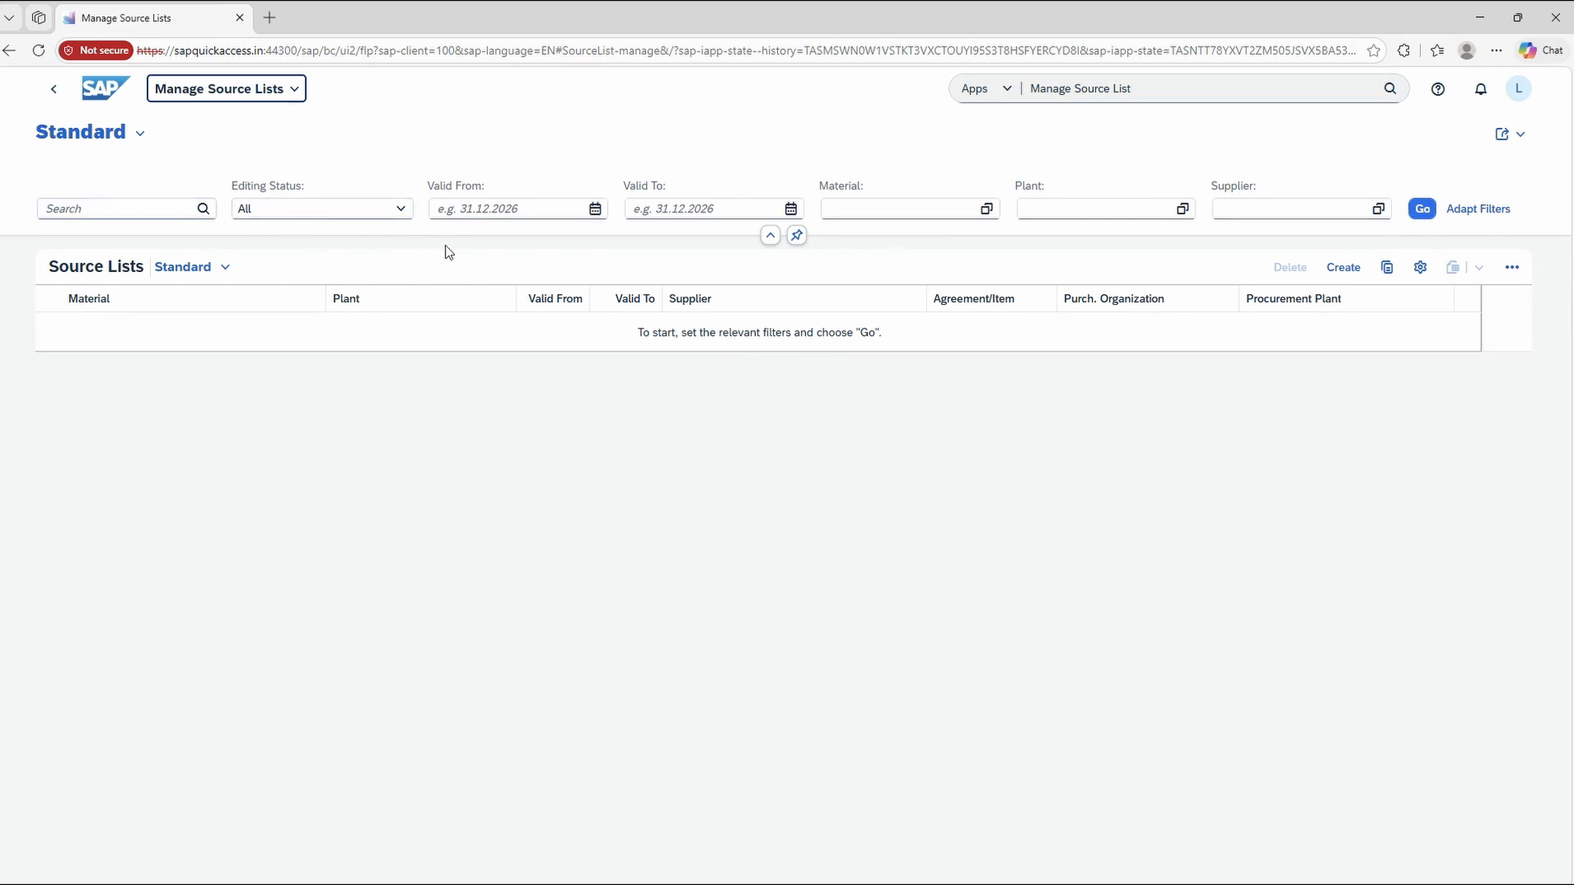
Search for existing source lists of material 2211 in plant 1710.
{"action": "left_click", "coordinate": [858, 212]}
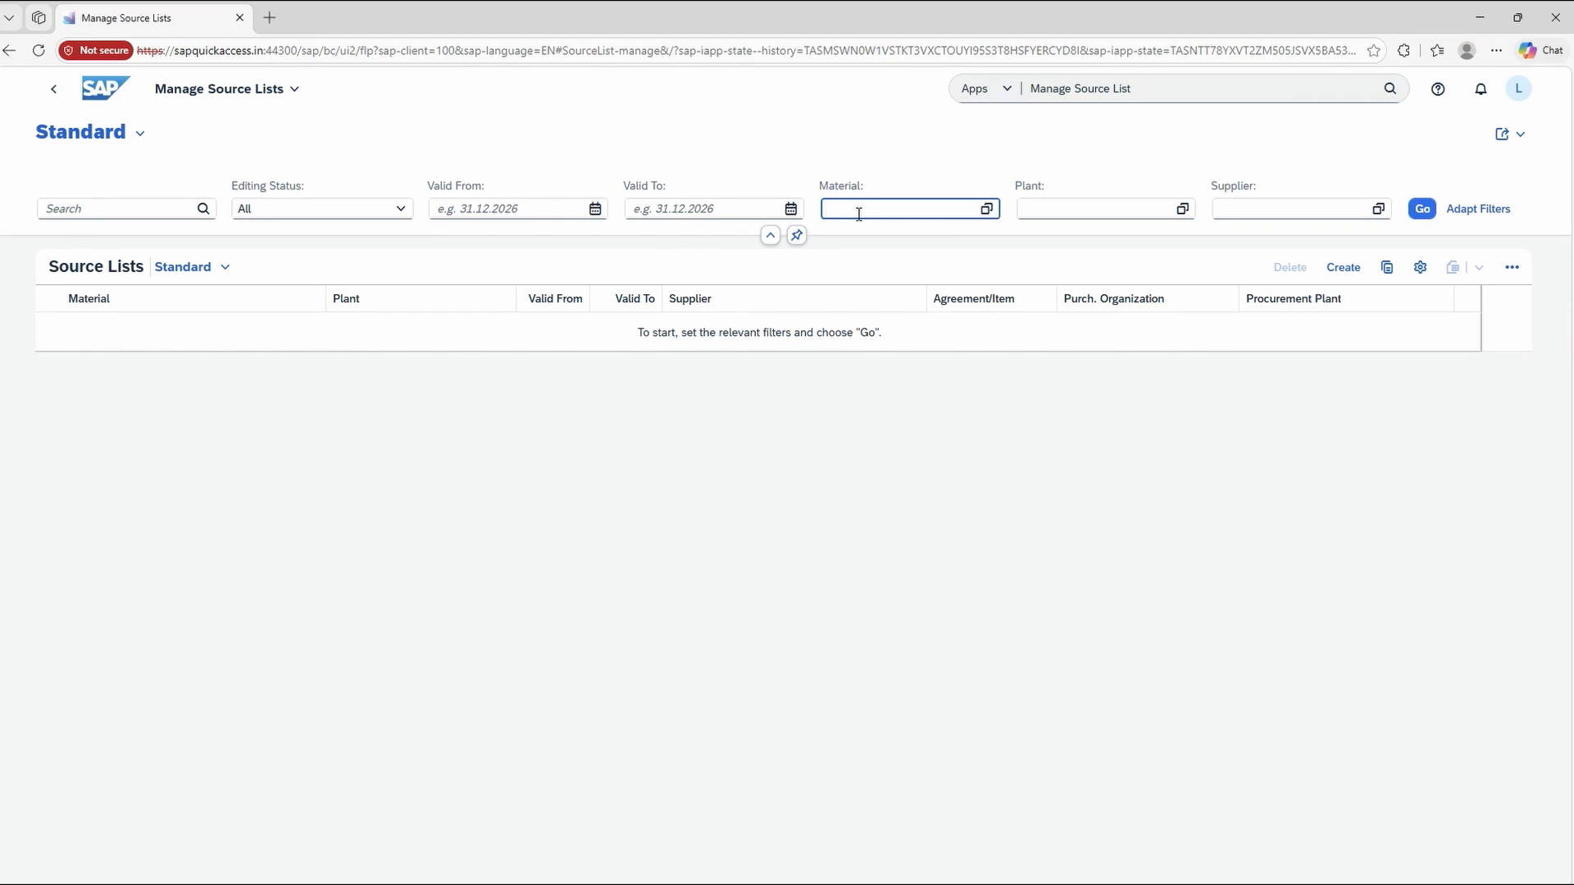
{"action": "type", "text": "2211"}
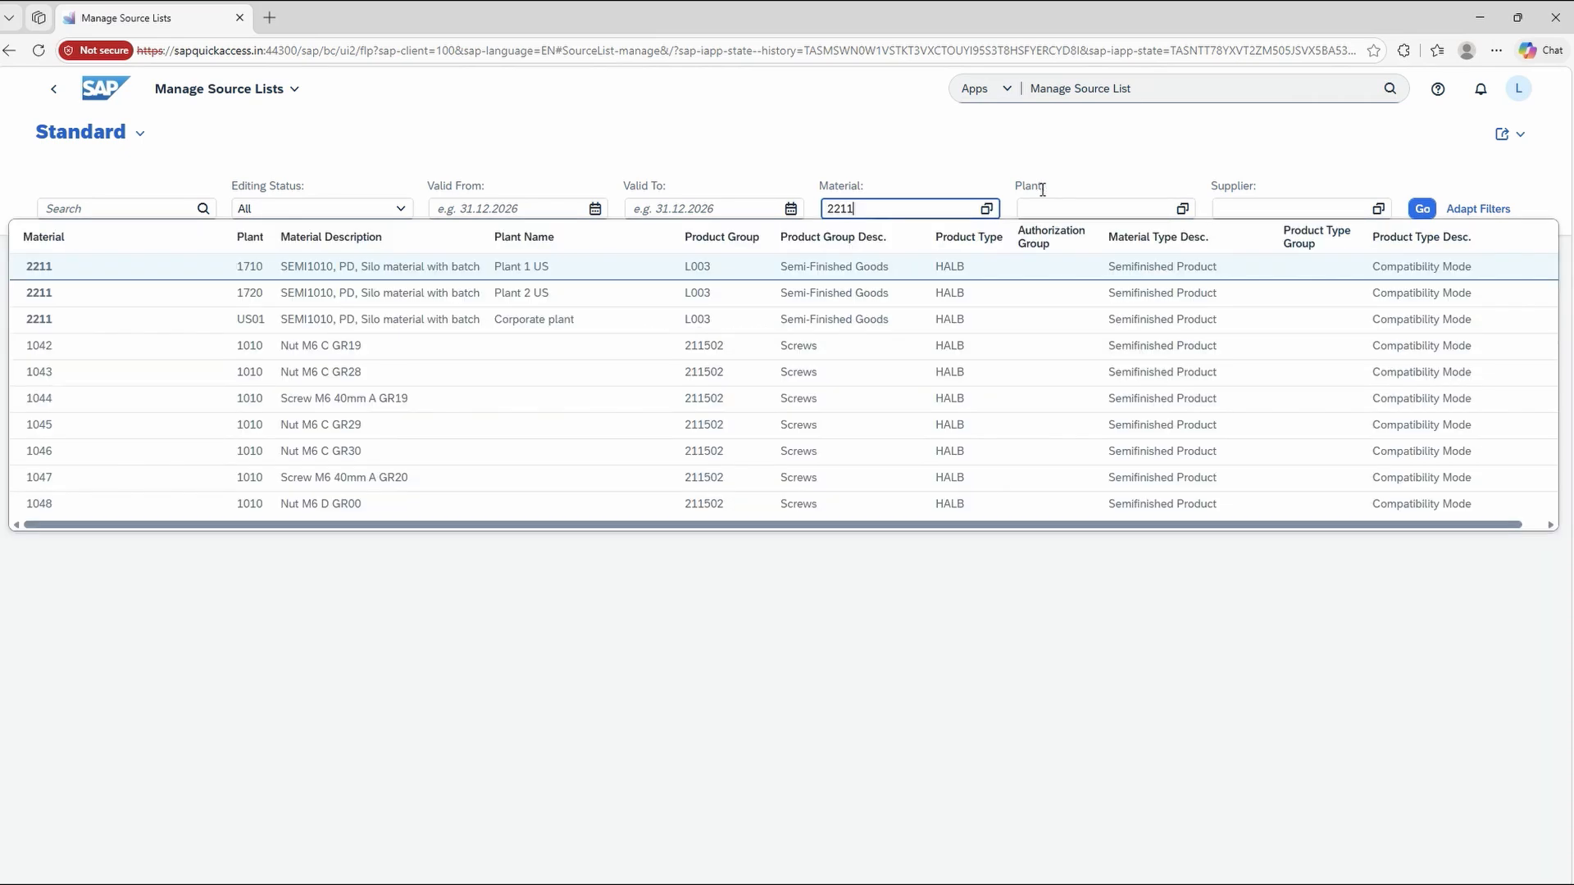
{"action": "left_click", "coordinate": [109, 267]}
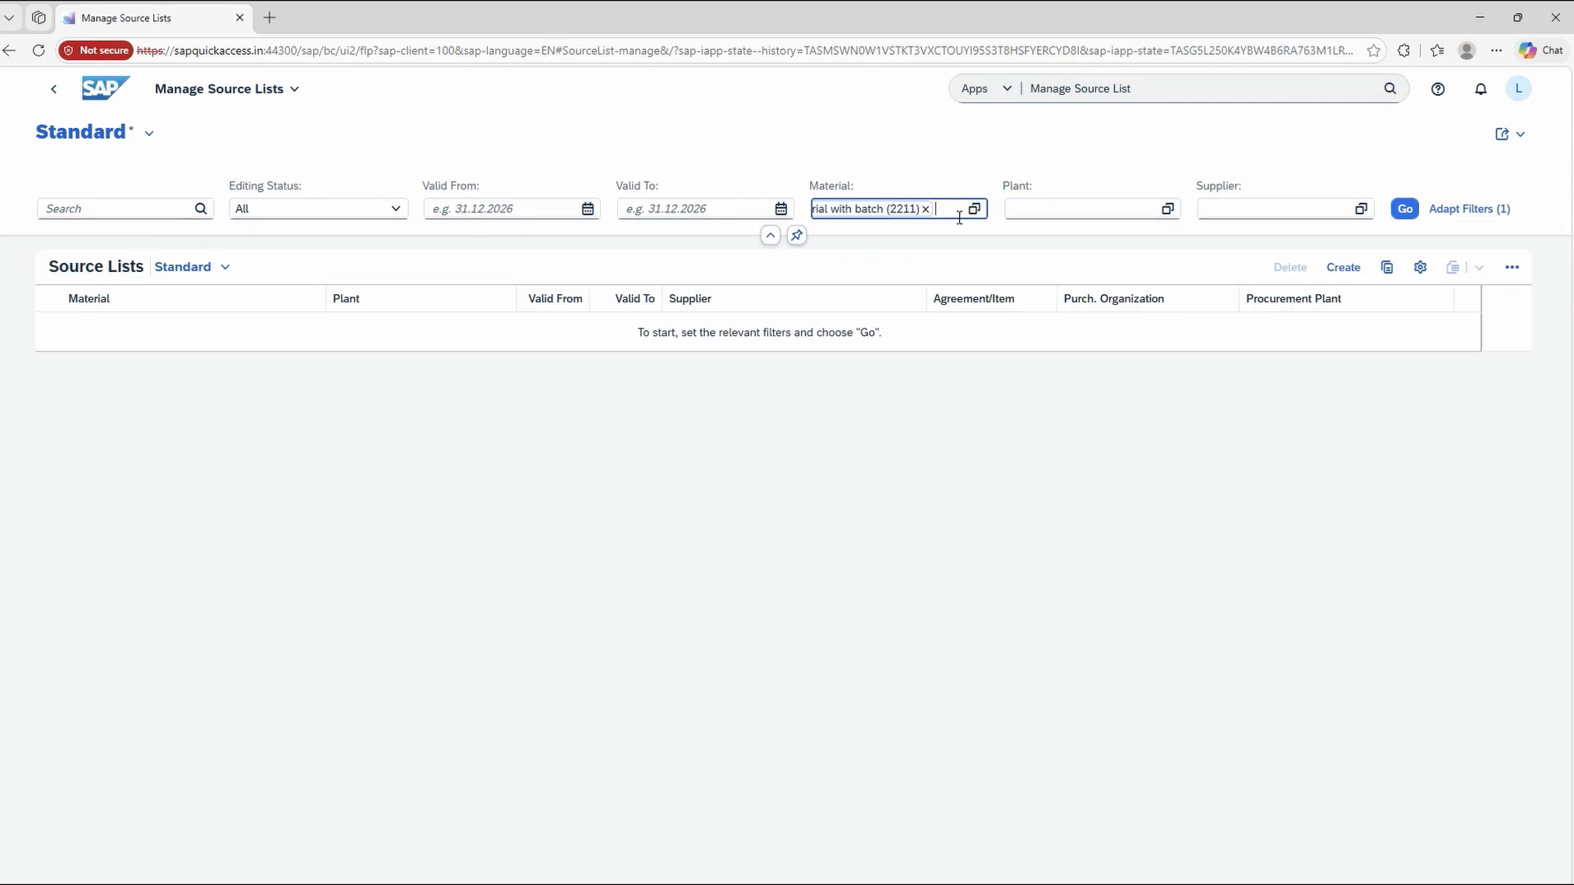
{"action": "left_click", "coordinate": [1081, 209]}
{"action": "type", "text": "1710"}
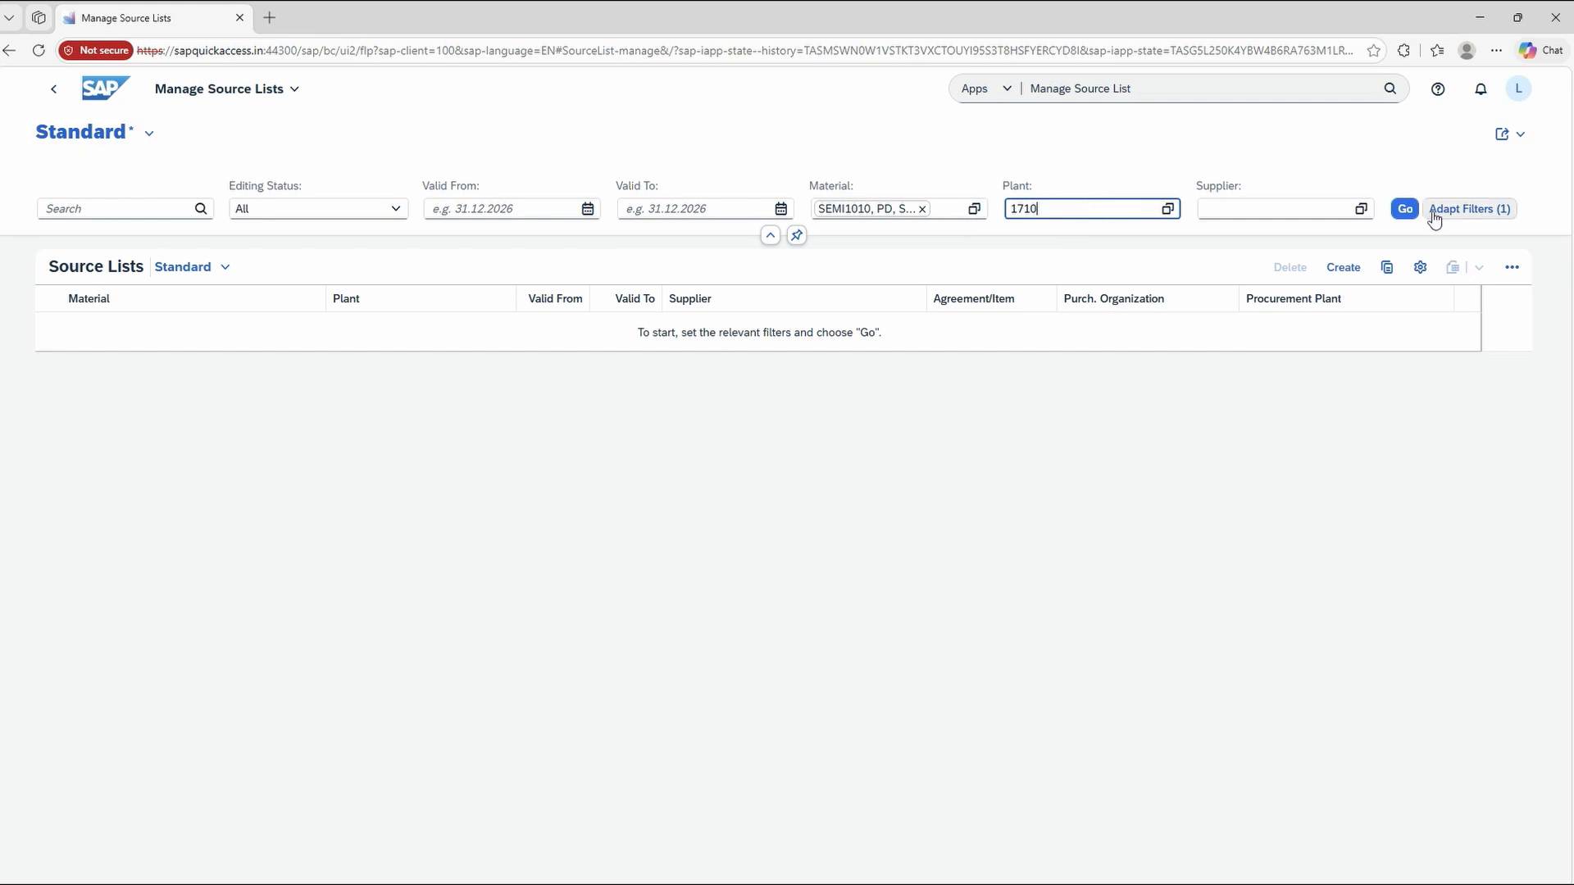
{"action": "left_click", "coordinate": [1405, 208]}
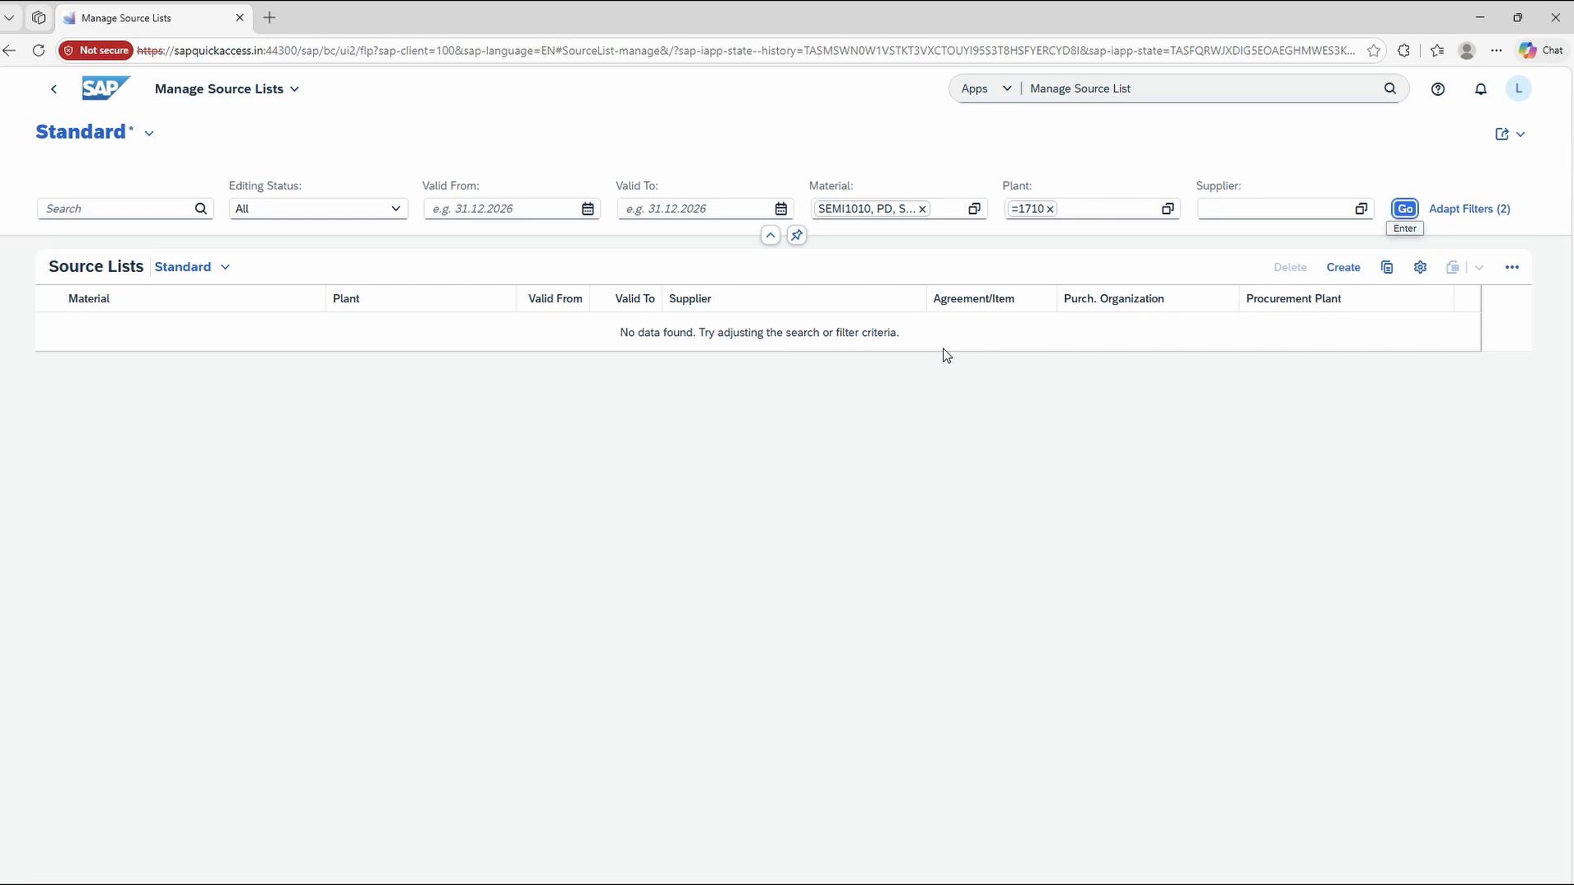
Start a new source list for material 2211 in plant 1710.
{"action": "left_click", "coordinate": [1352, 272]}
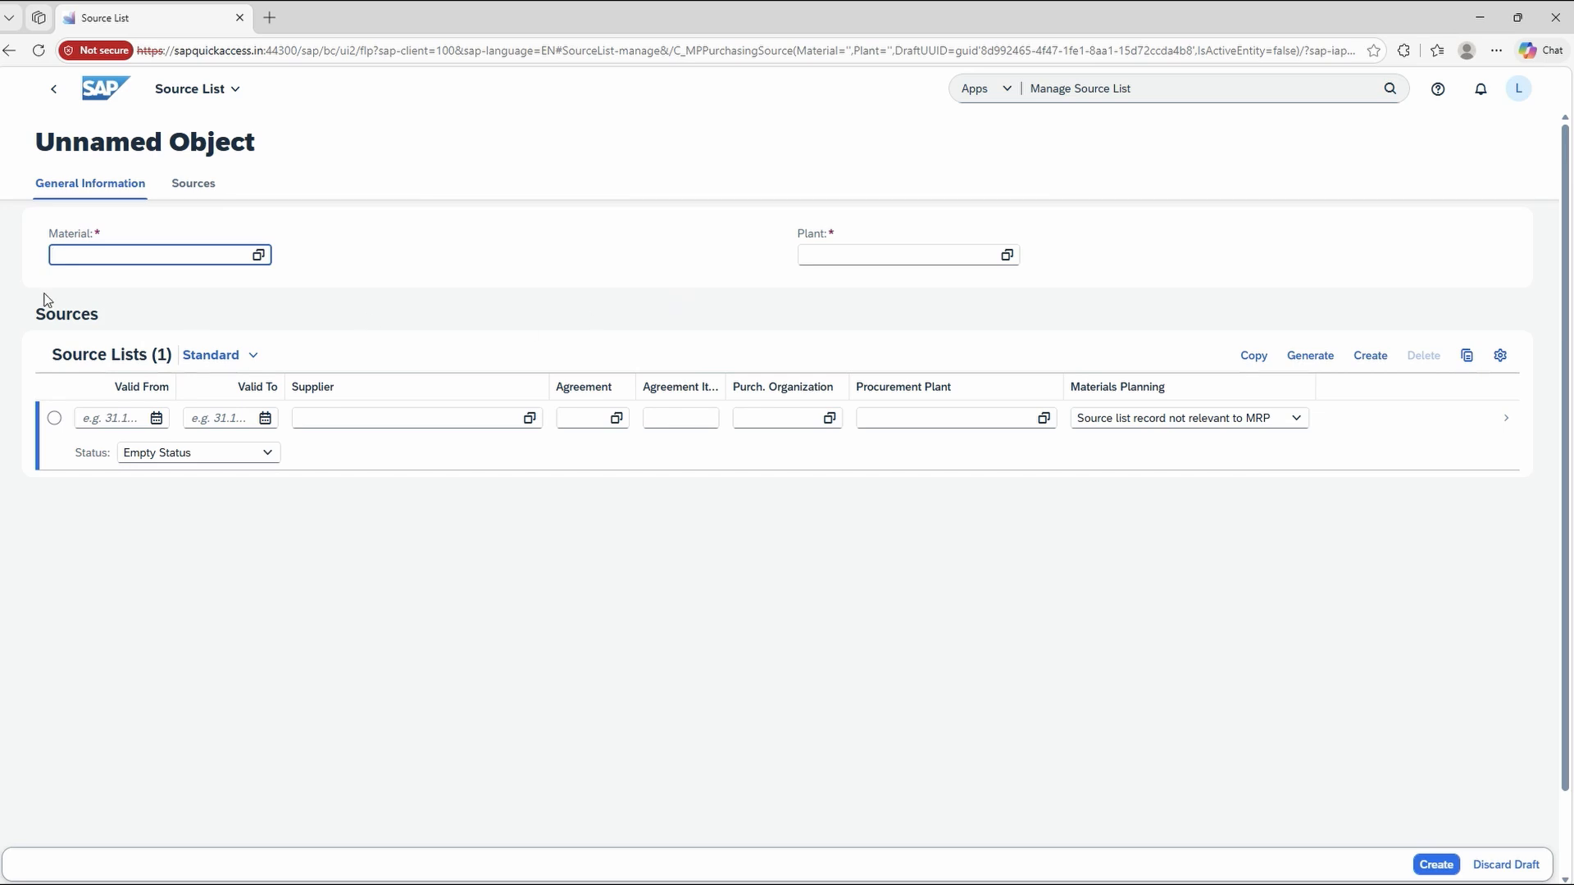
{"action": "left_click", "coordinate": [103, 255]}
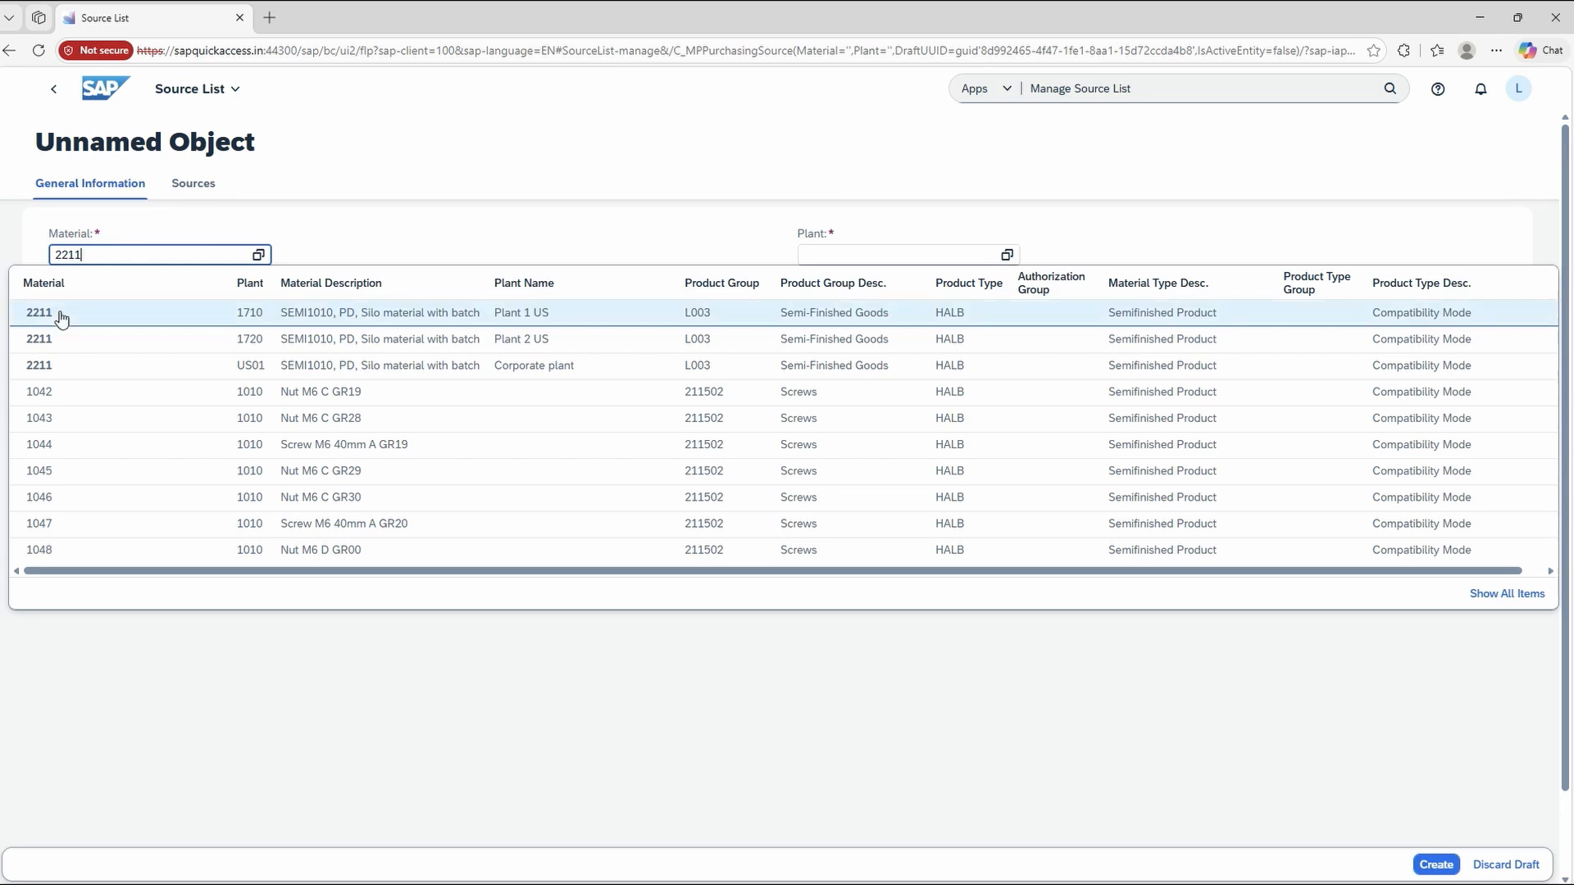
{"action": "left_click", "coordinate": [77, 321]}
{"action": "left_click", "coordinate": [840, 255]}
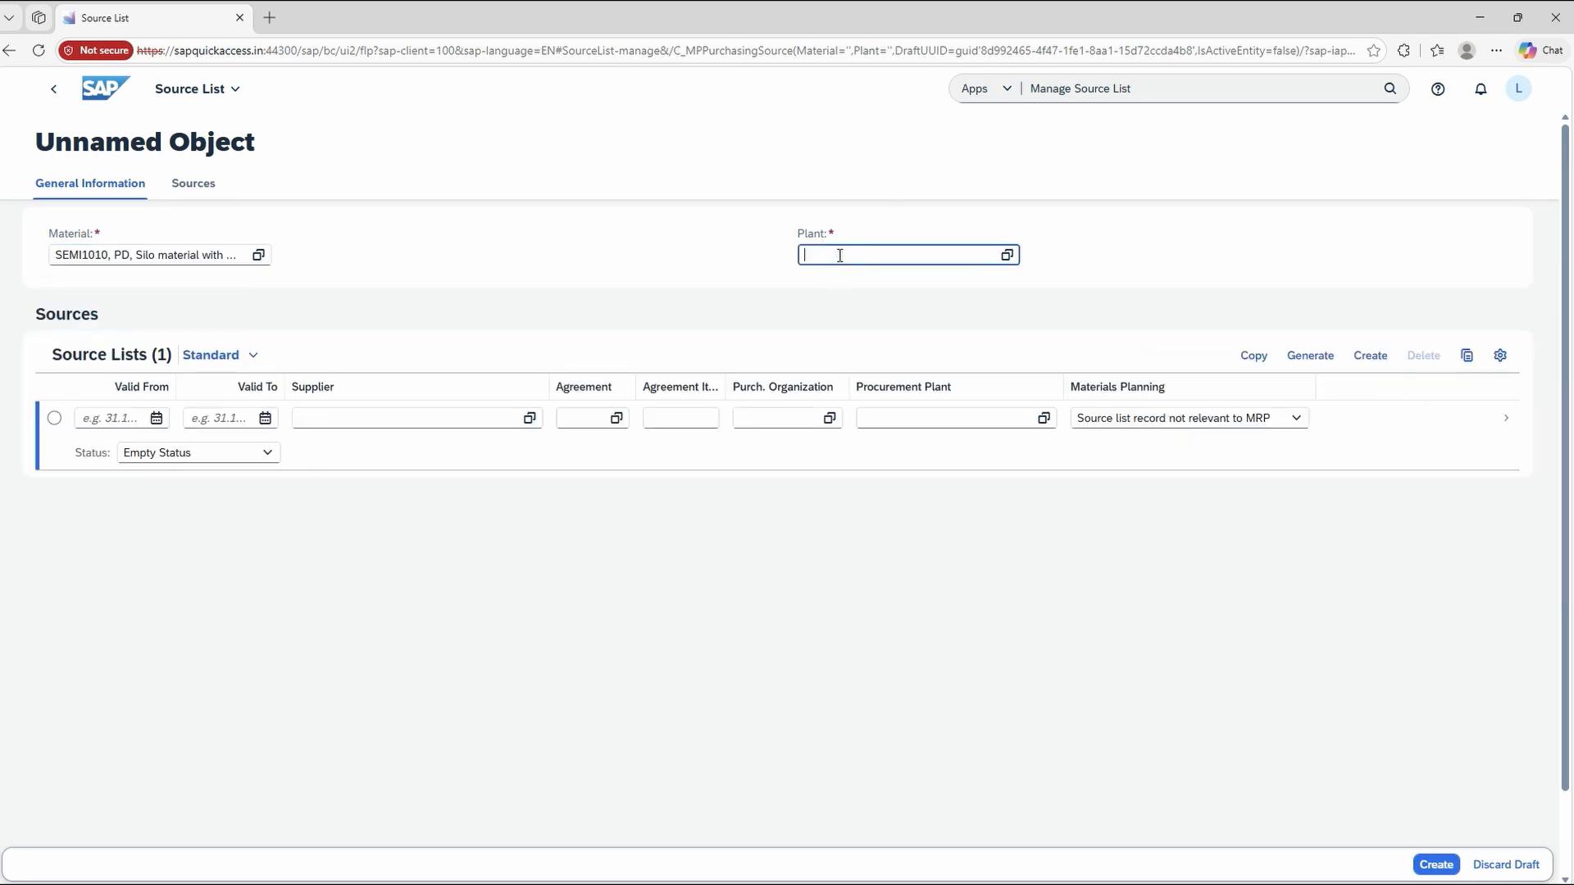
{"action": "type", "text": "1710"}
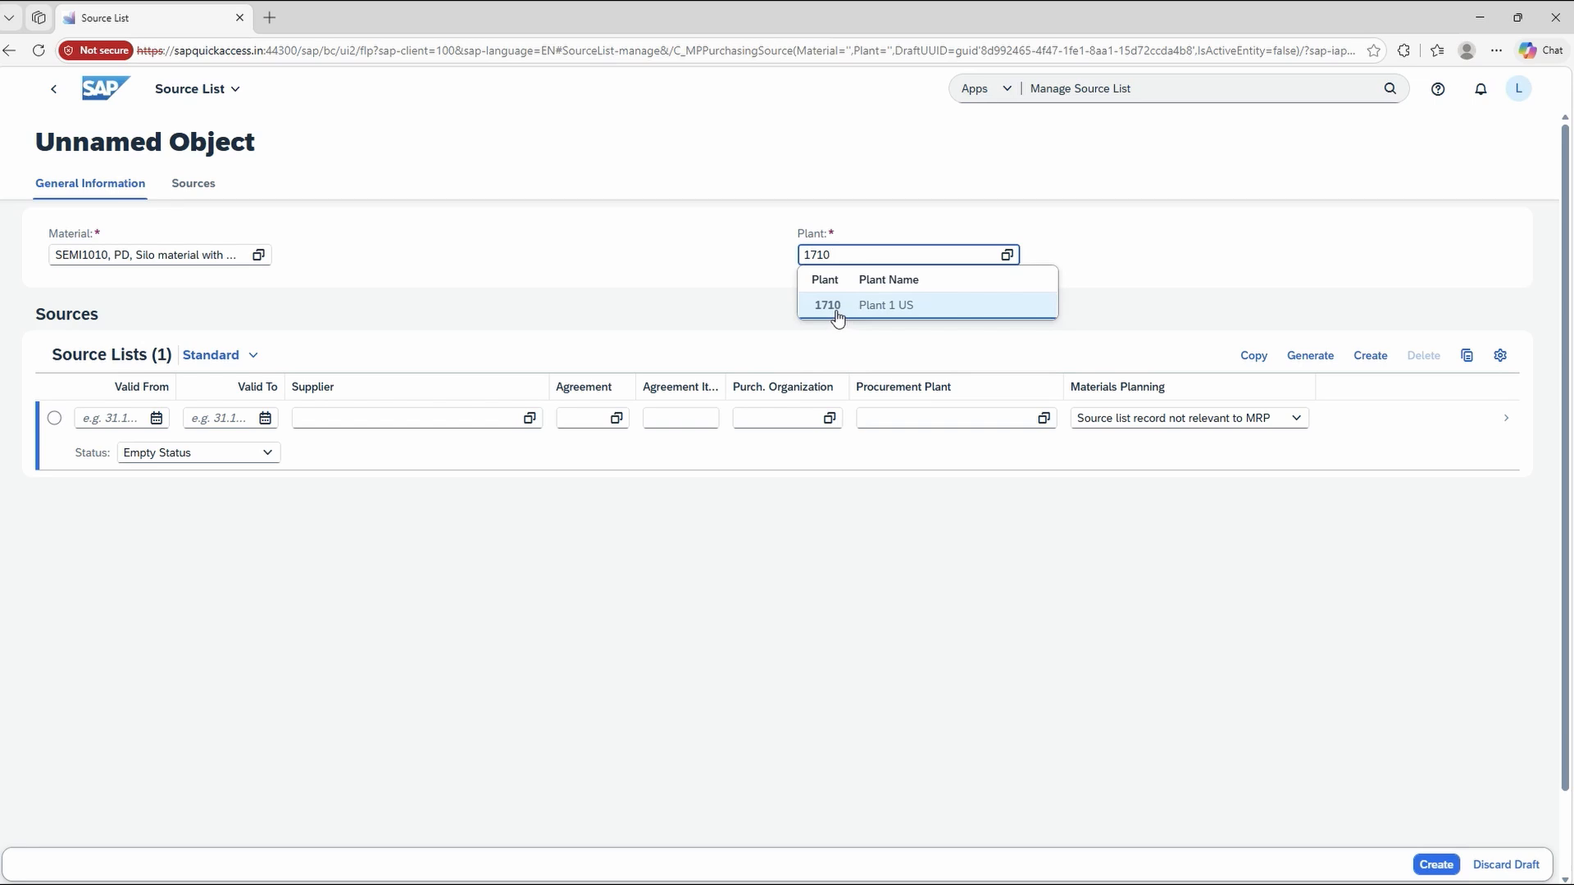
{"action": "left_click", "coordinate": [837, 315]}
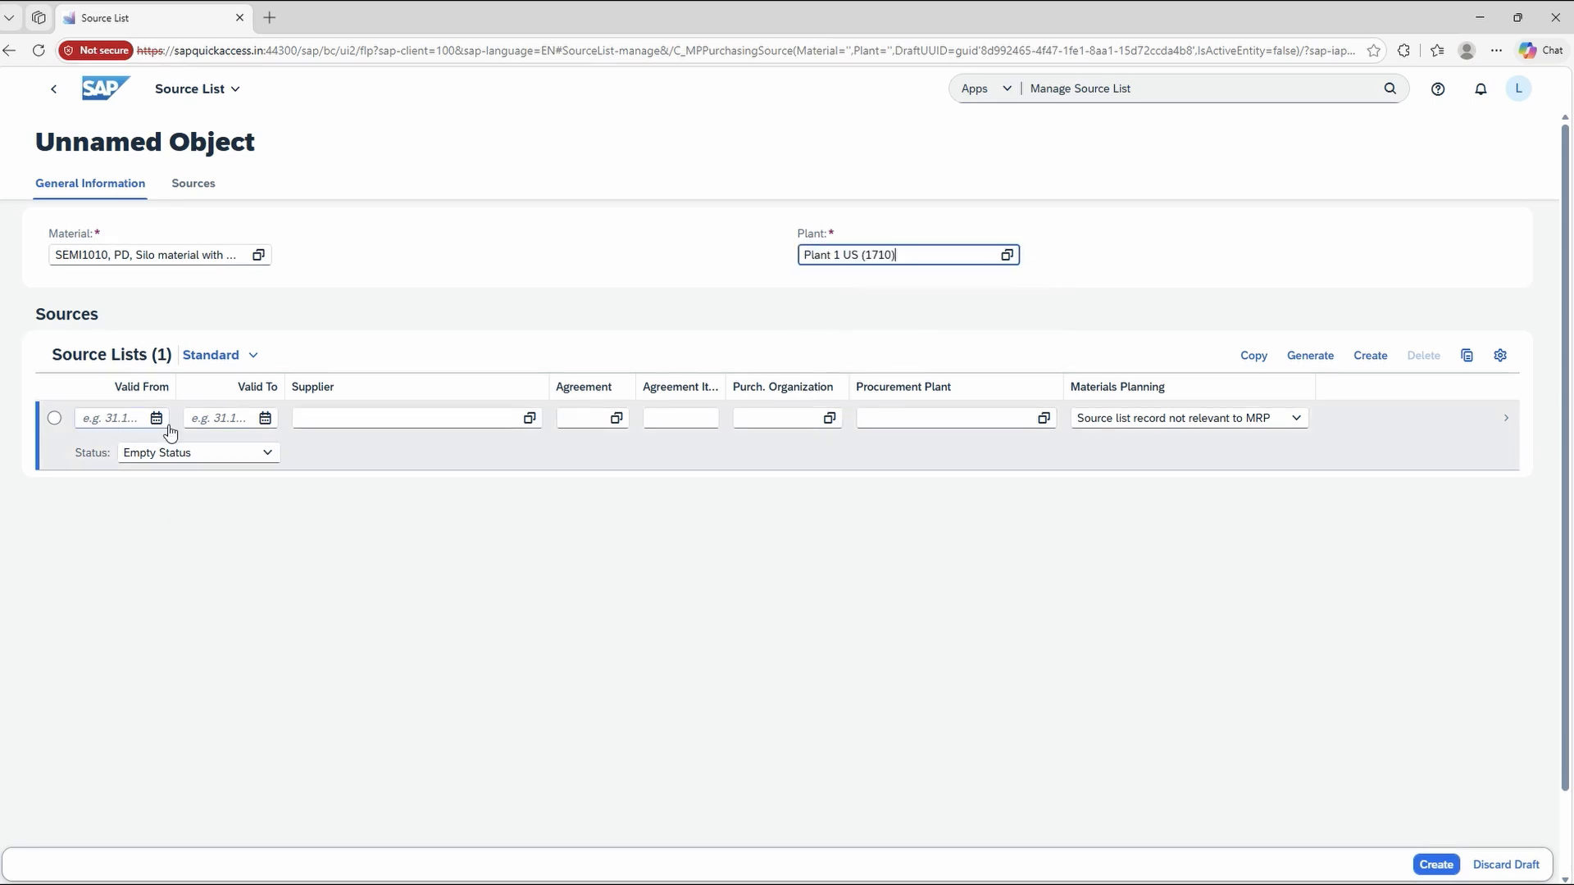
Set the source record's validity from 26.03.2026 to 31.12.2028.
{"action": "left_click", "coordinate": [112, 419]}
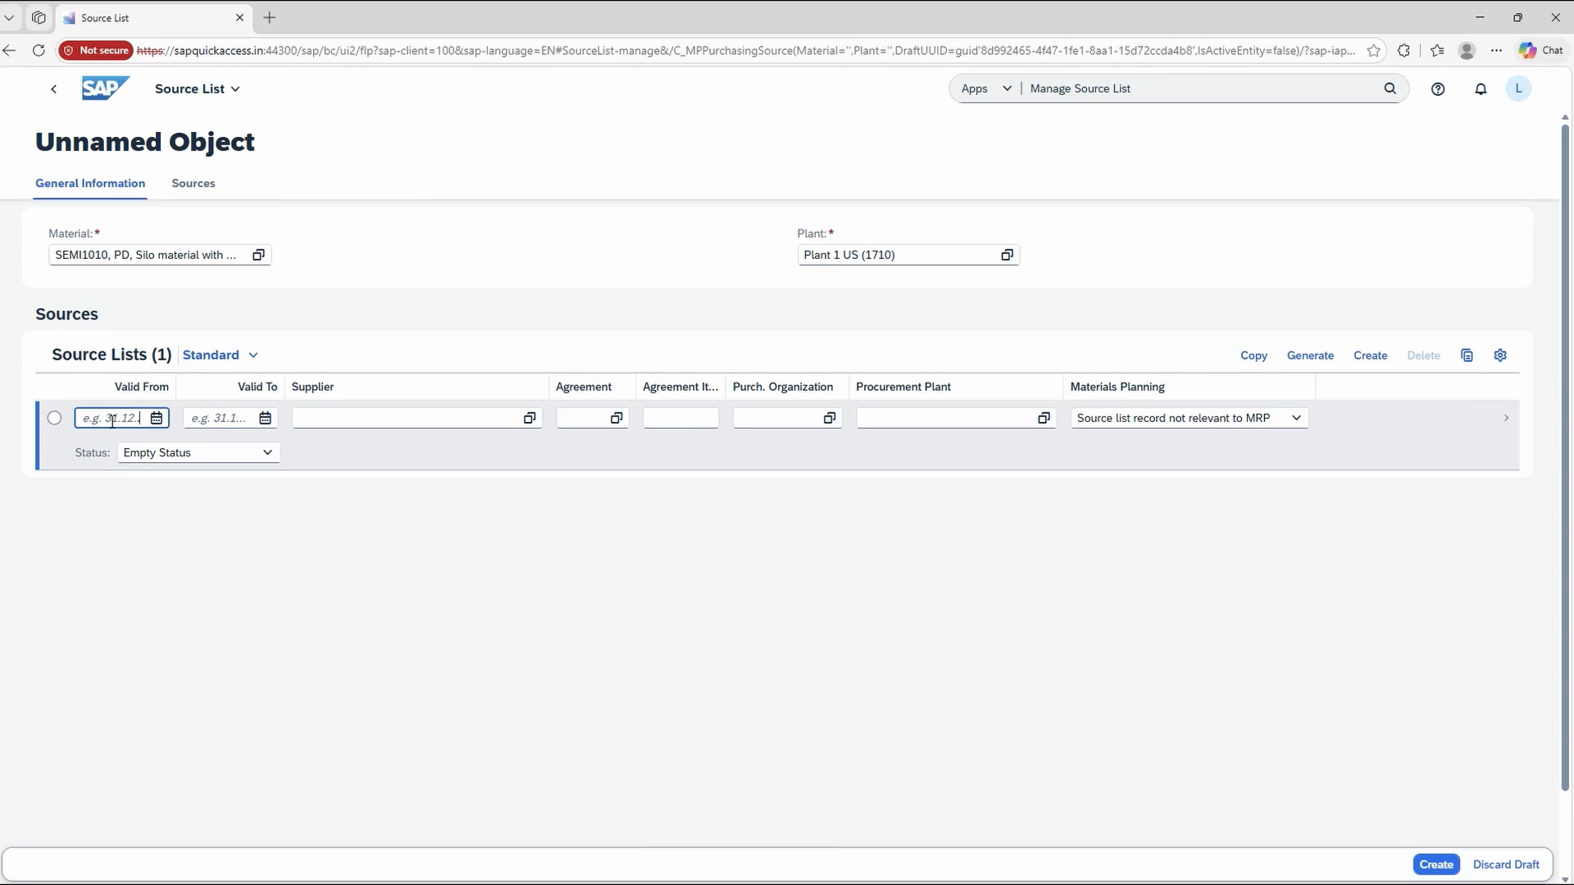
{"action": "left_click", "coordinate": [156, 418]}
{"action": "left_click", "coordinate": [226, 583]}
{"action": "left_click", "coordinate": [209, 420]}
{"action": "type", "text": "31"}
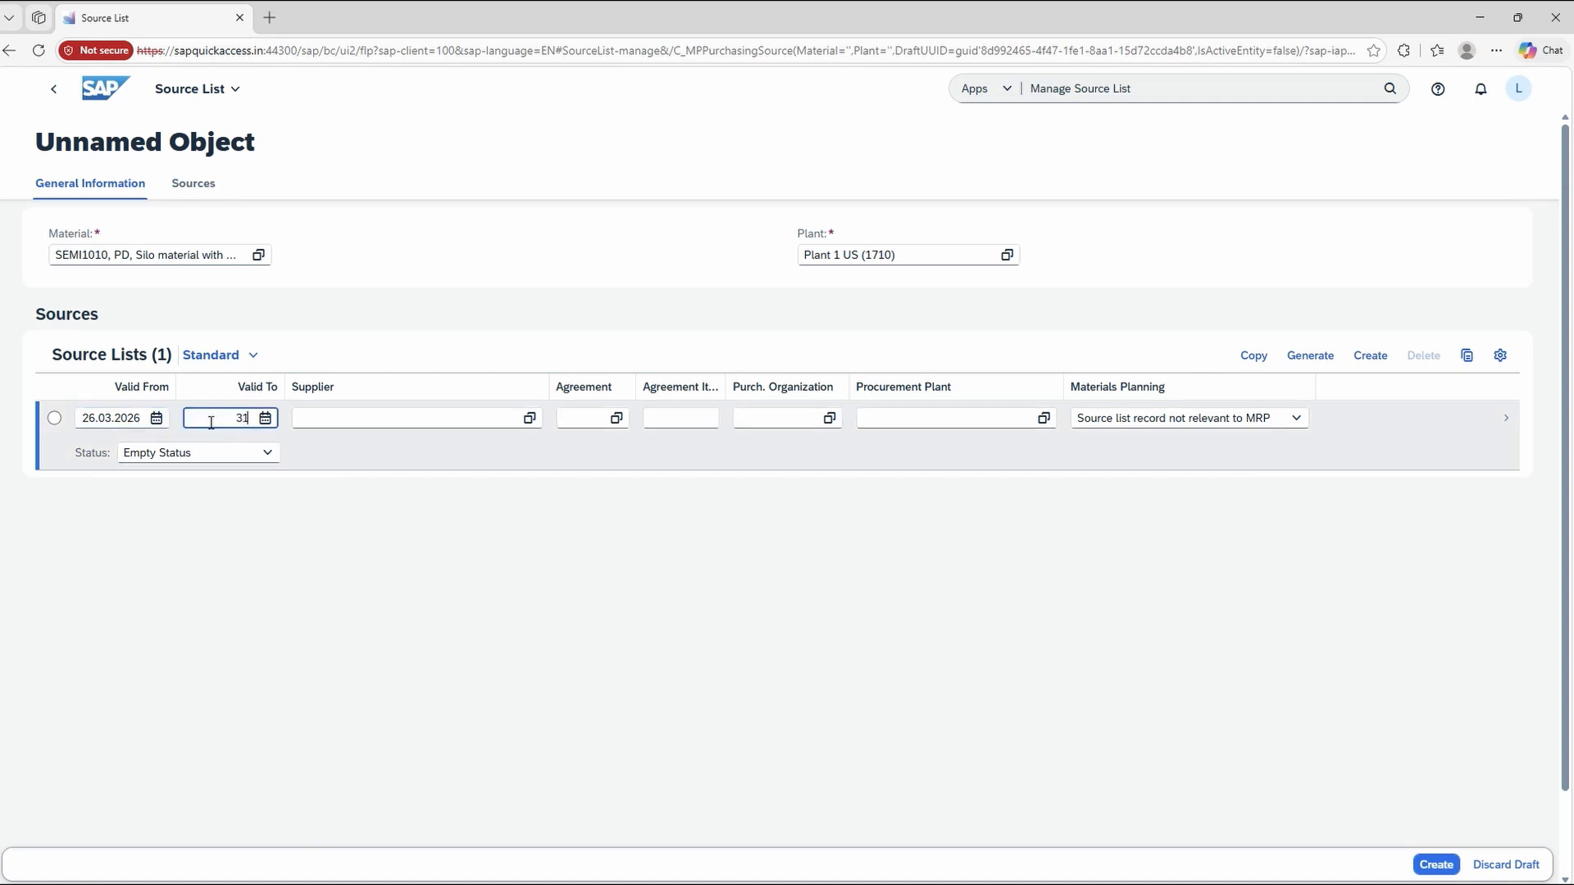
{"action": "type", "text": ".12"}
{"action": "type", "text": ".2026"}
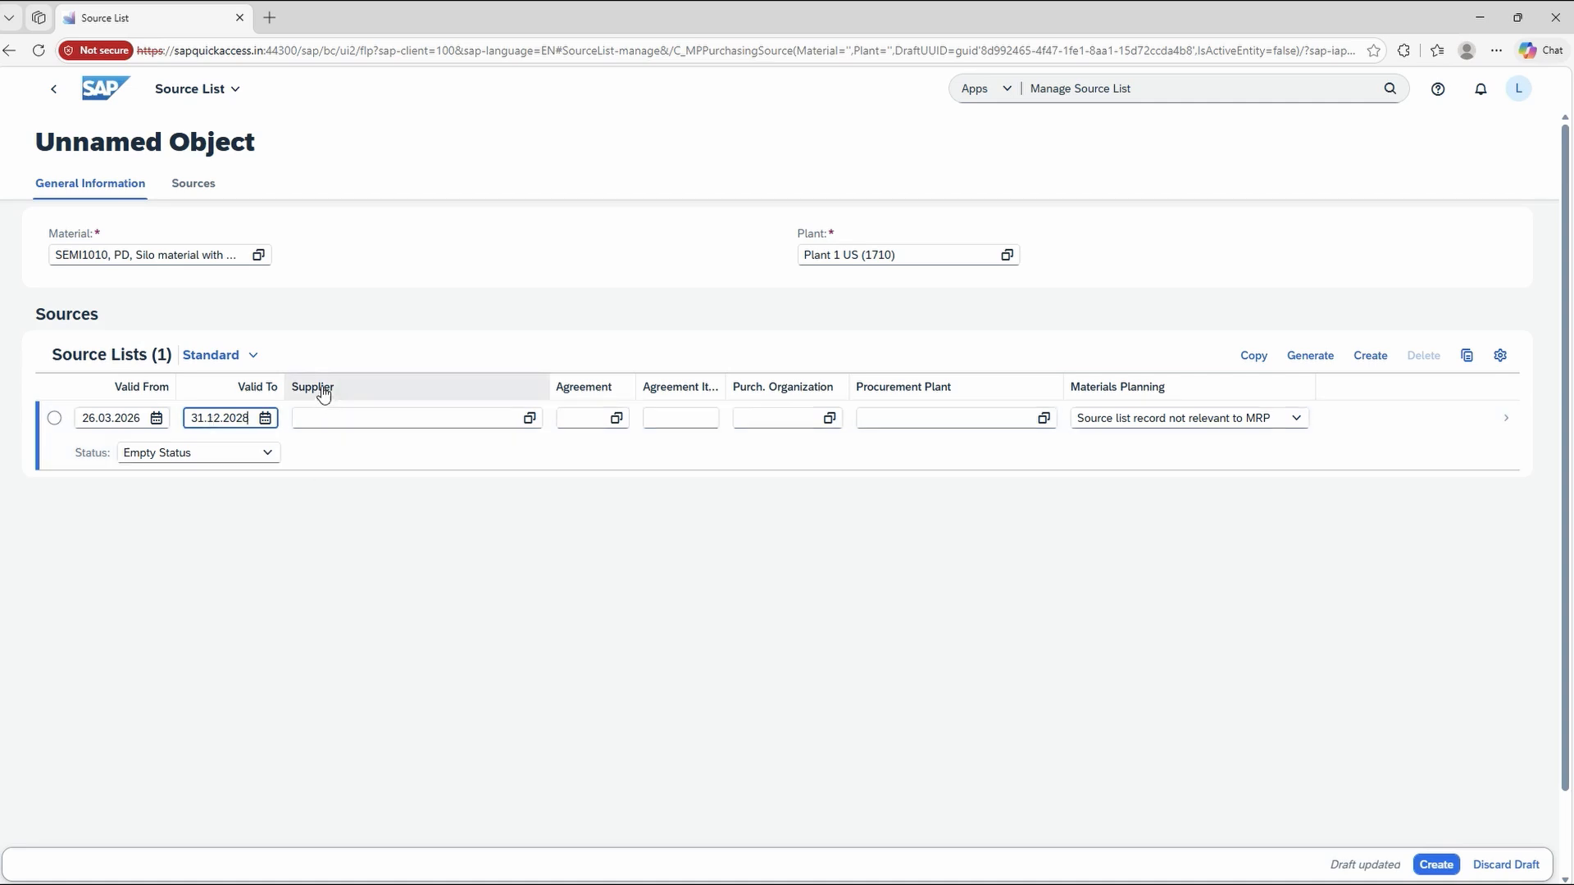
Filter the supplier selection by company code 1710 and assign JV Operator US as the source record's supplier.
{"action": "left_click", "coordinate": [529, 419]}
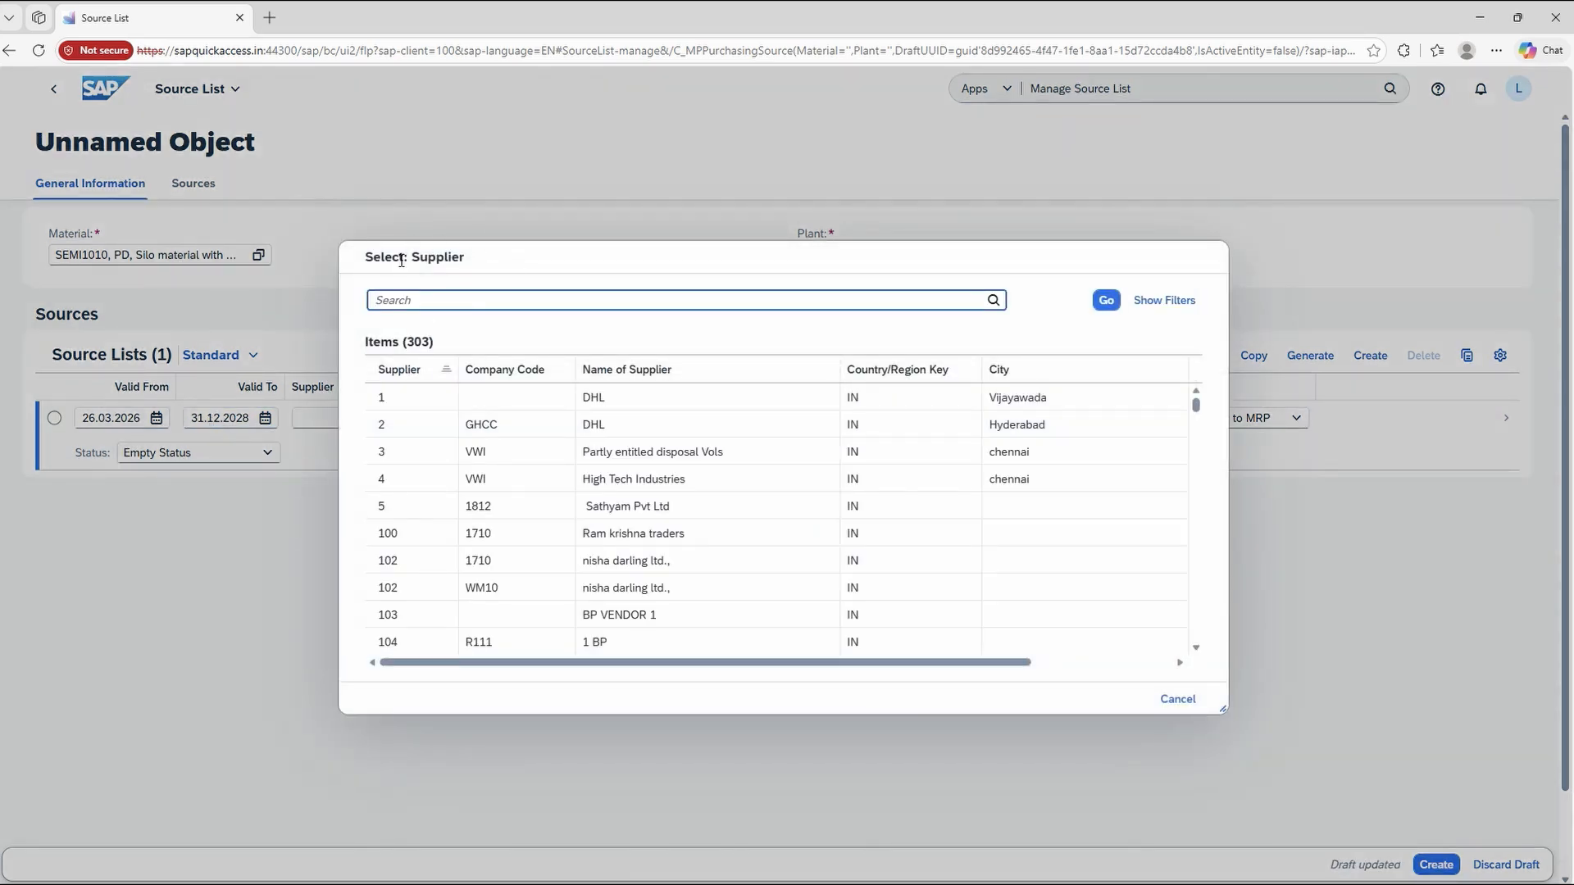
{"action": "left_click", "coordinate": [661, 253]}
{"action": "left_click_drag", "start_coordinate": [661, 253], "coordinate": [666, 386]}
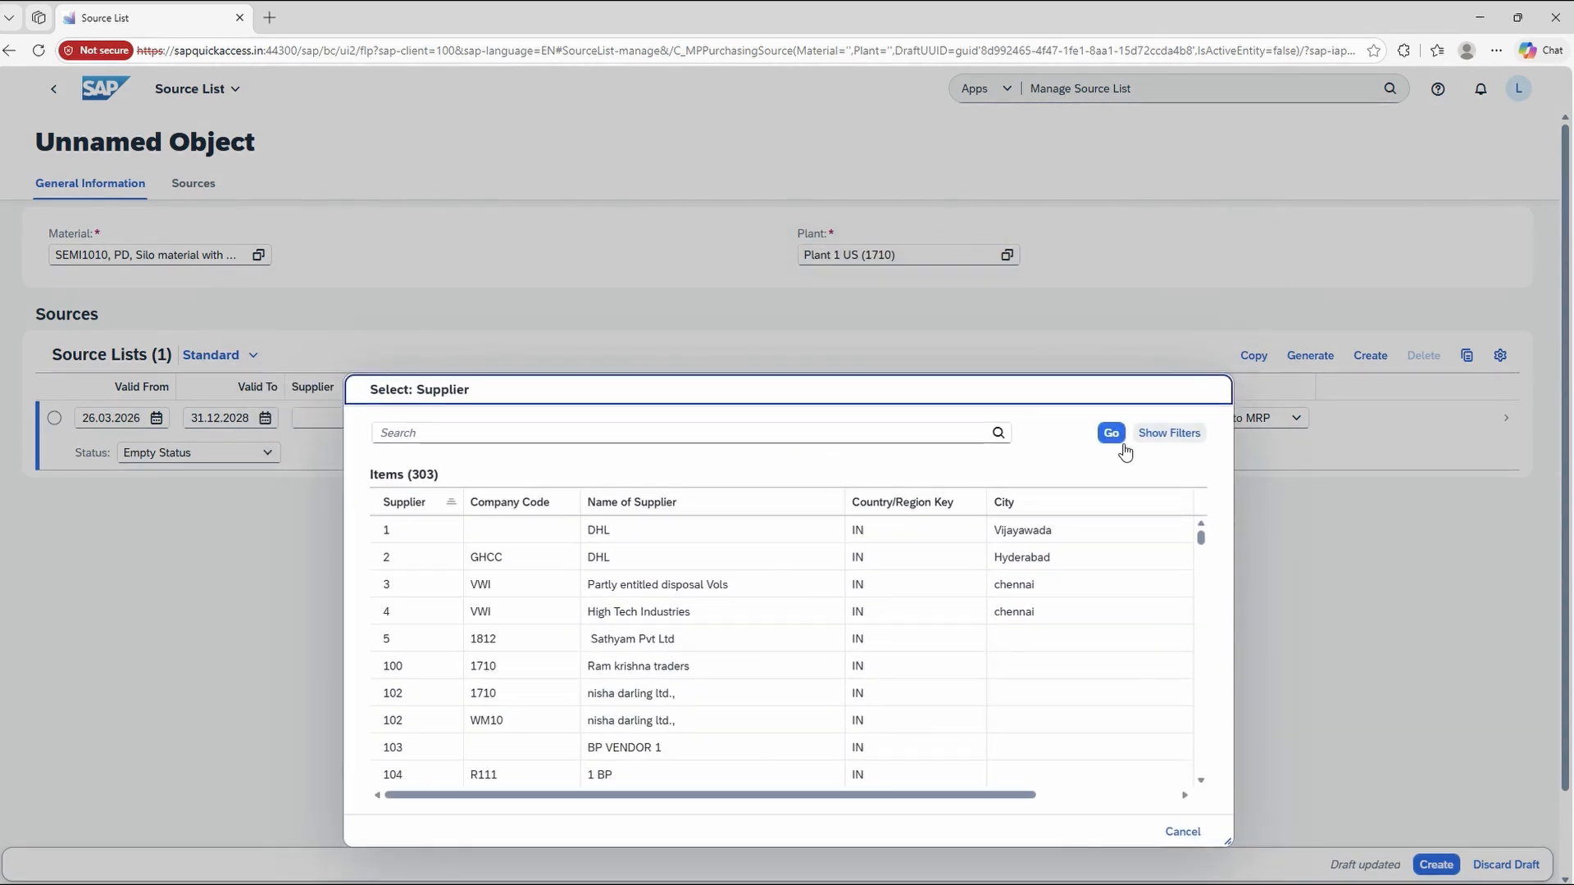
{"action": "left_click", "coordinate": [1170, 435]}
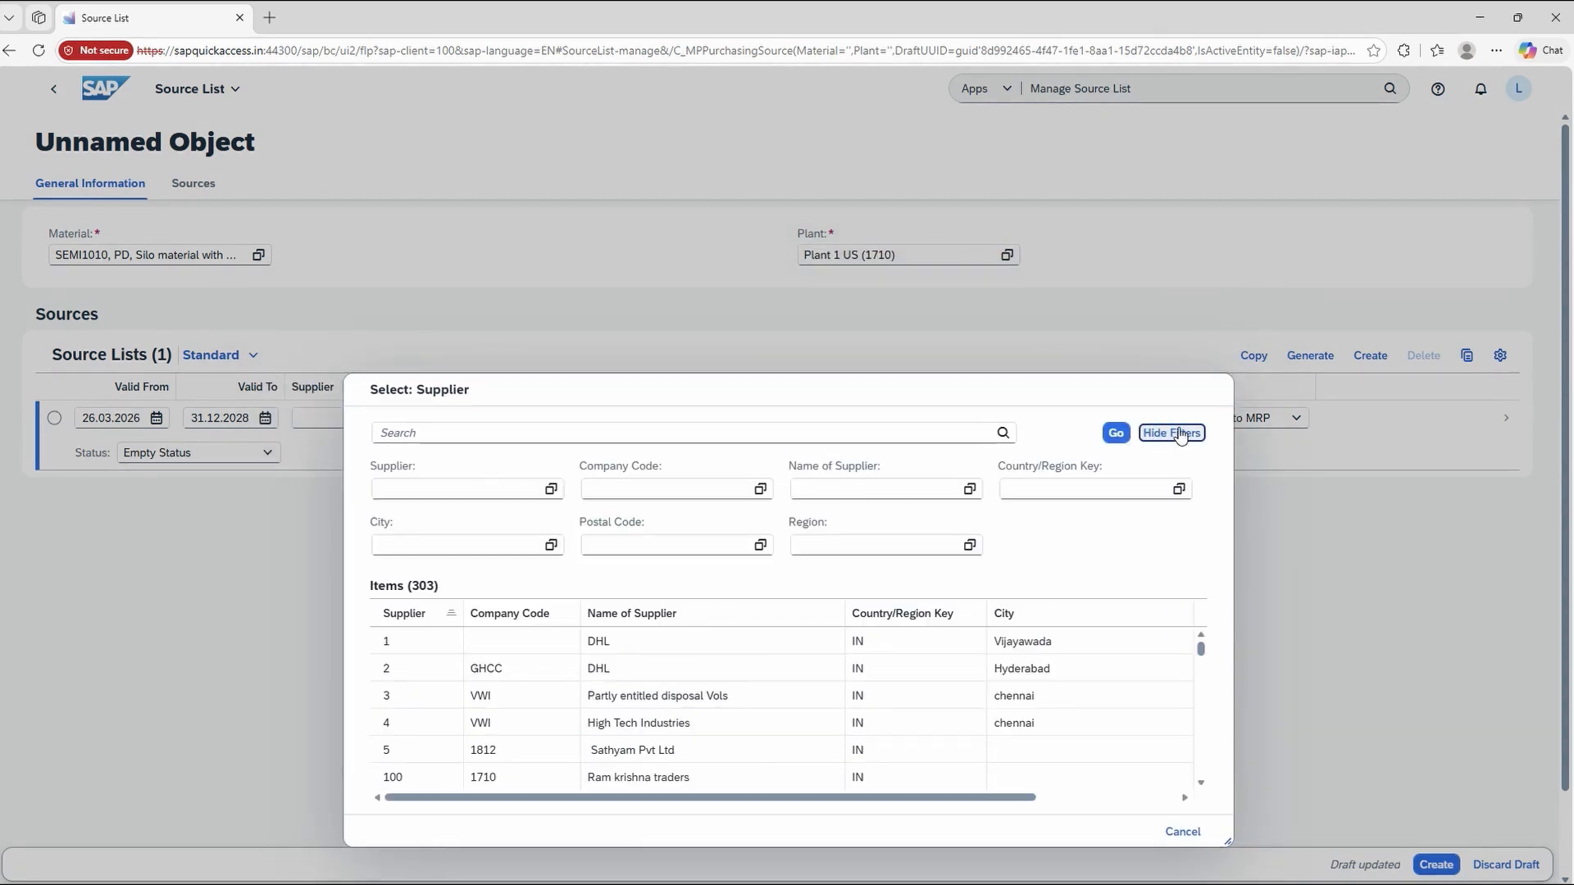
{"action": "left_click", "coordinate": [599, 484]}
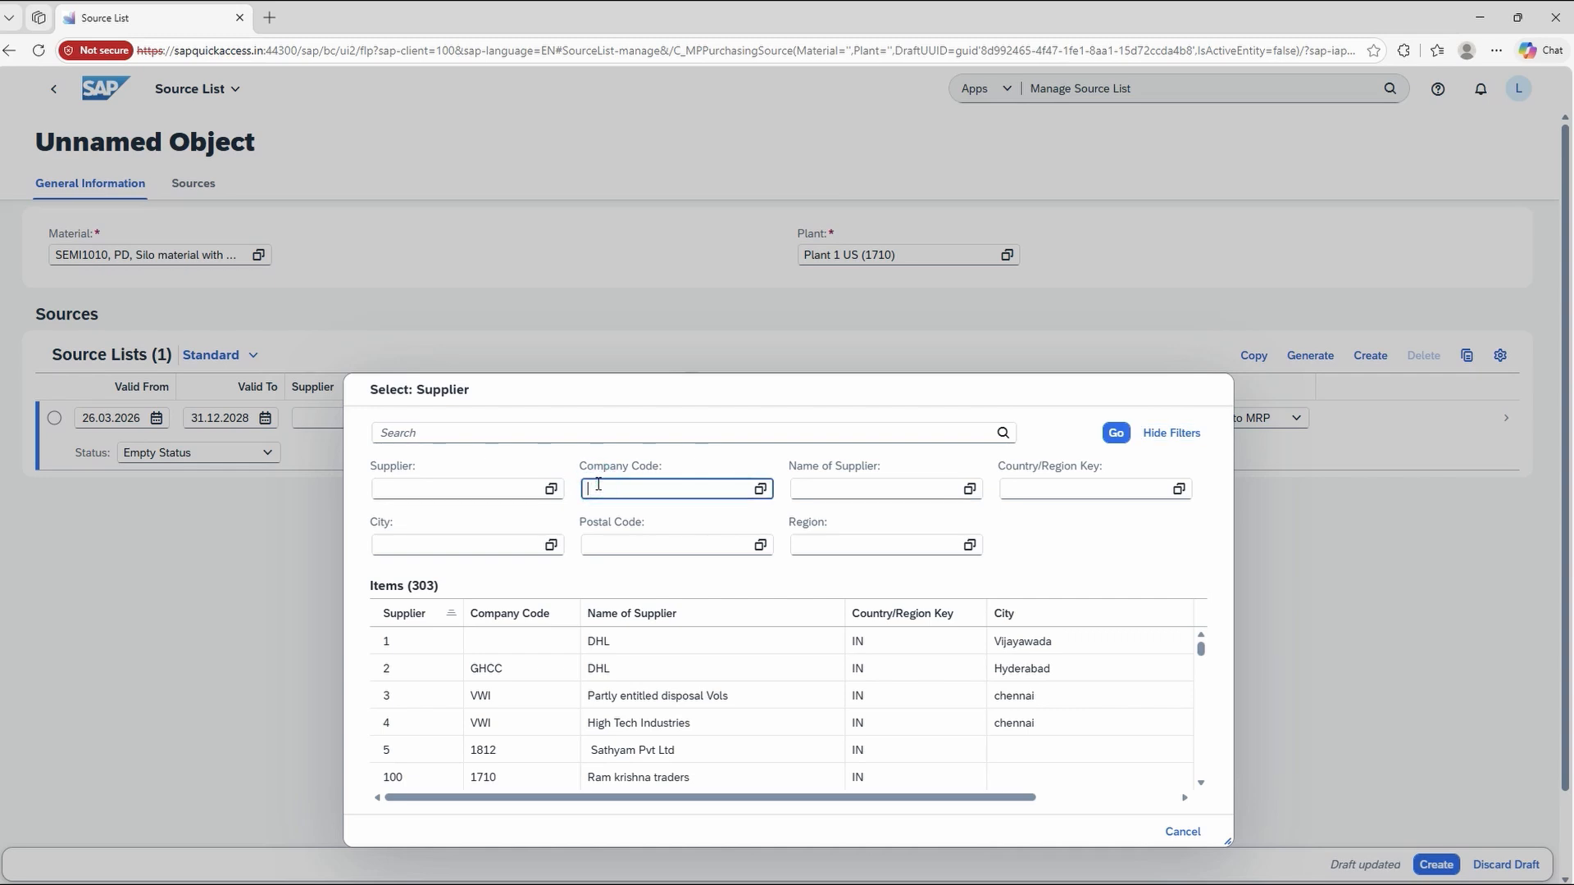
{"action": "type", "text": "1710"}
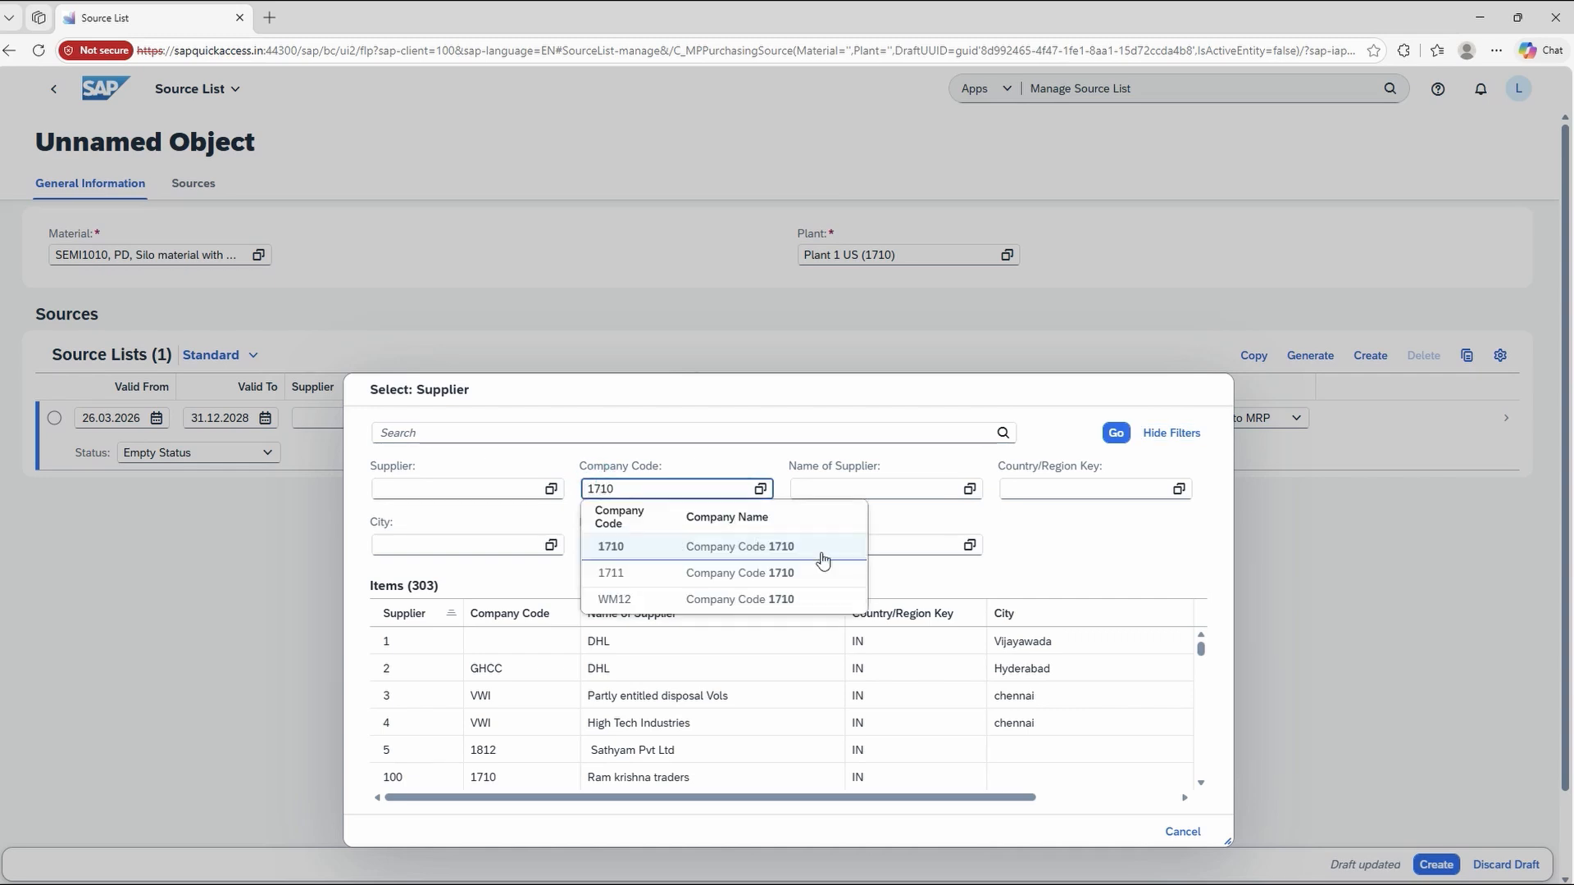
{"action": "left_click", "coordinate": [637, 551]}
{"action": "left_click", "coordinate": [1117, 434]}
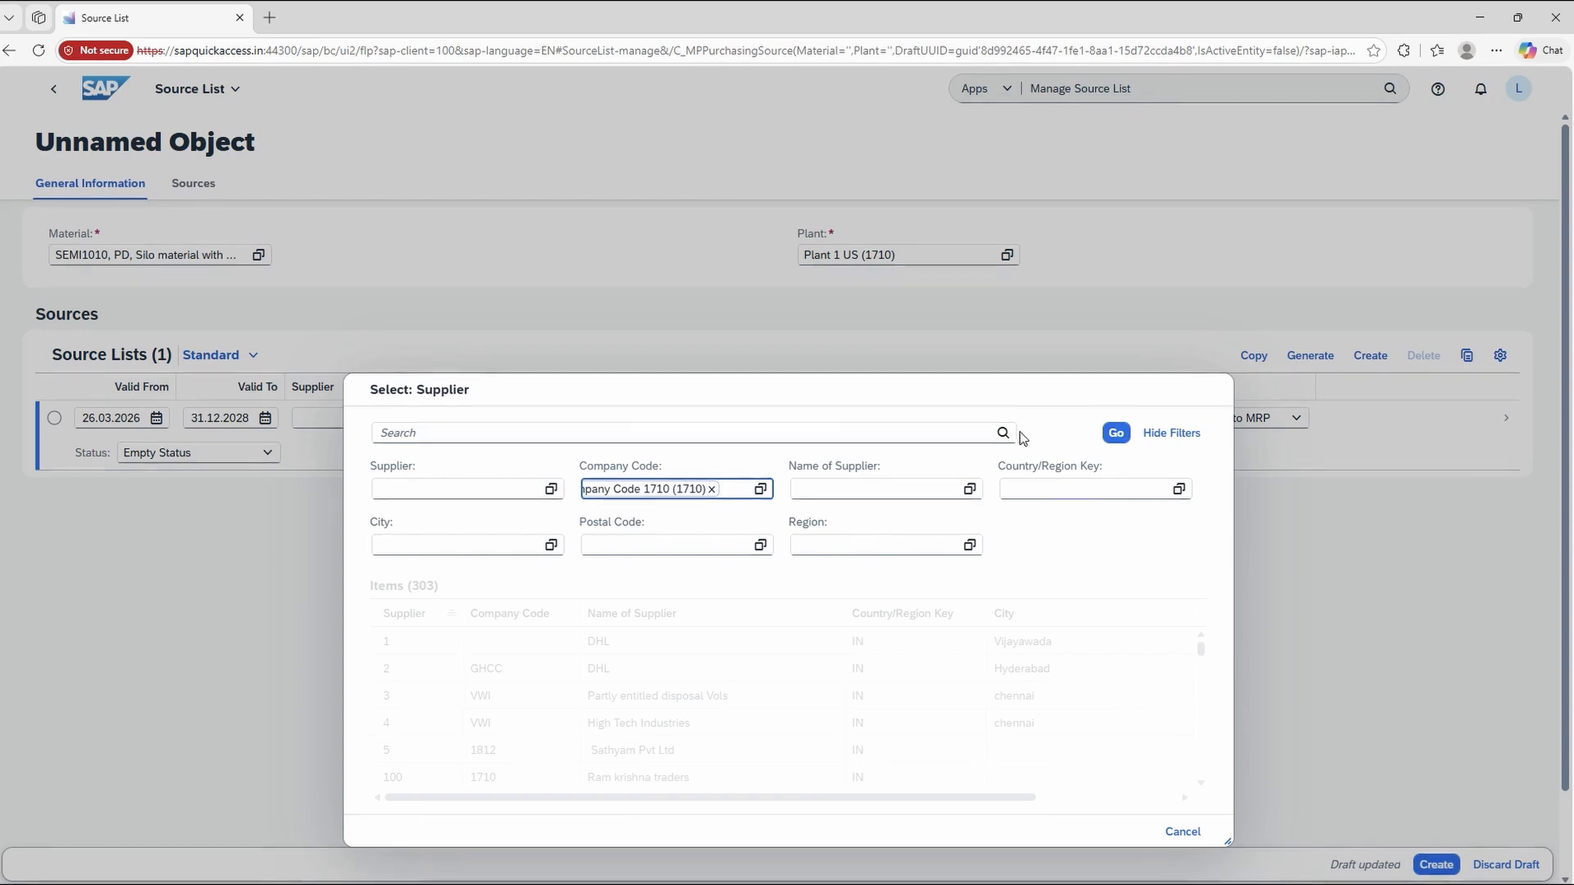
{"action": "left_click", "coordinate": [1116, 434]}
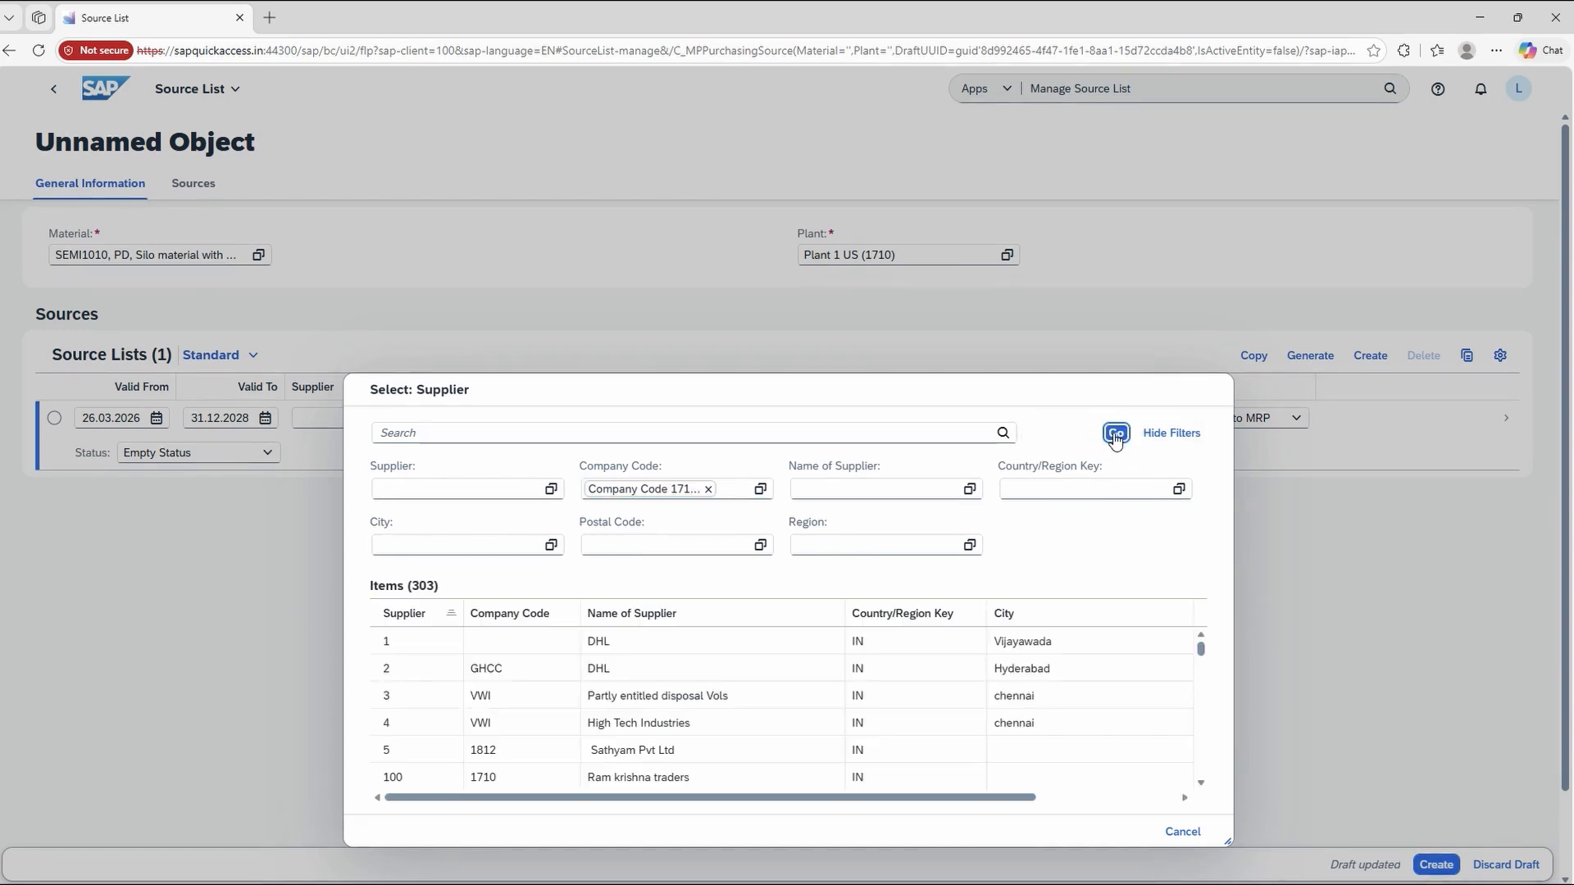
{"action": "scroll", "coordinate": [678, 648], "scroll_direction": "down", "scroll_amount": 3}
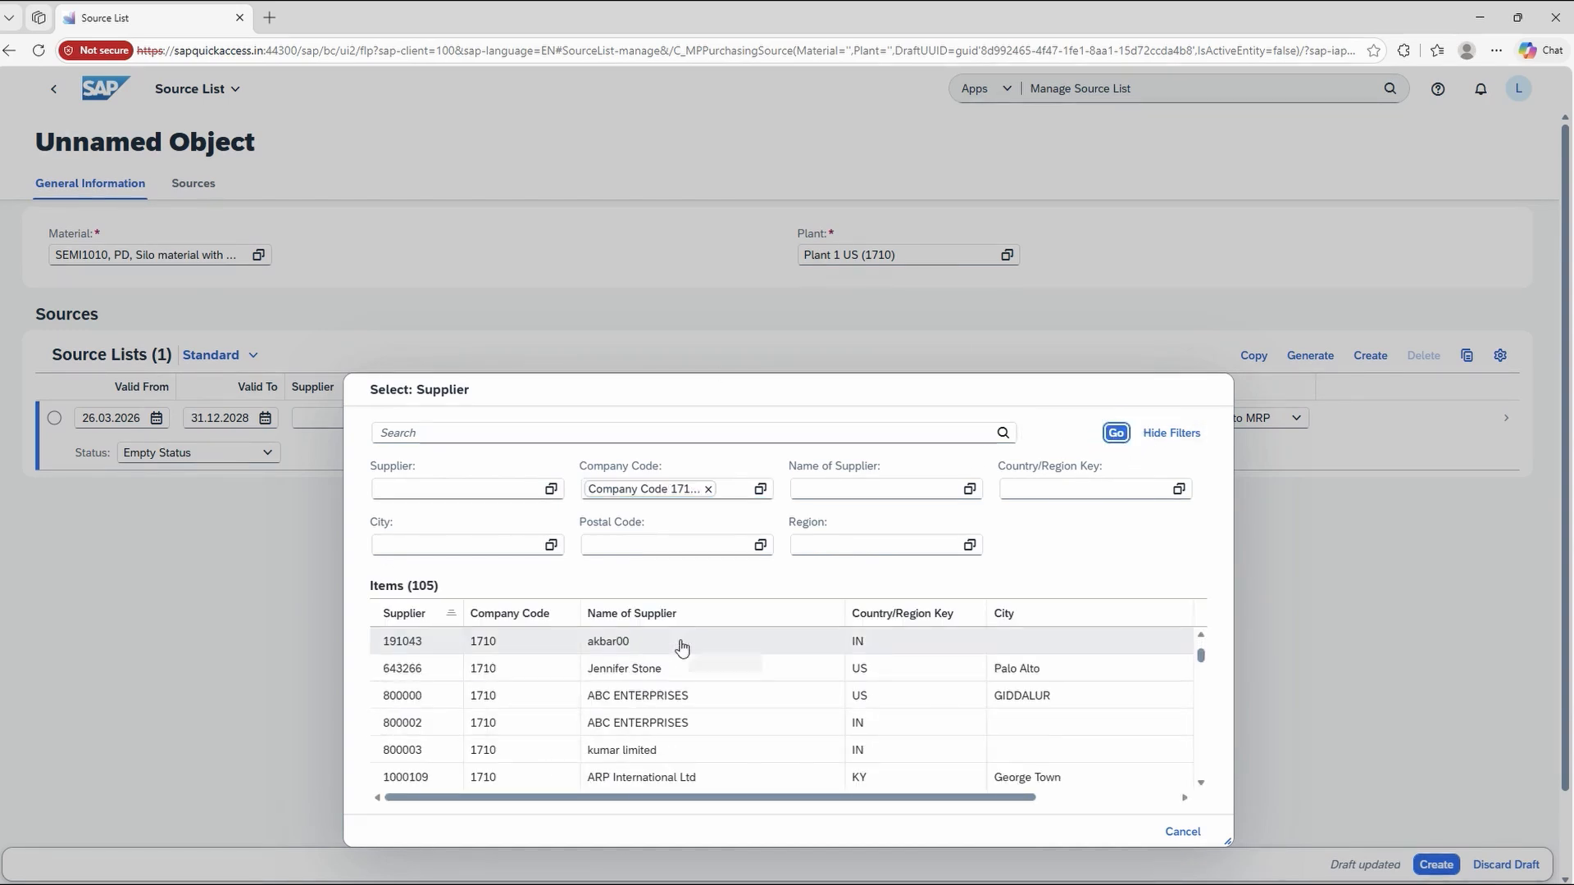
{"action": "scroll", "coordinate": [779, 649], "scroll_direction": "down", "scroll_amount": 3}
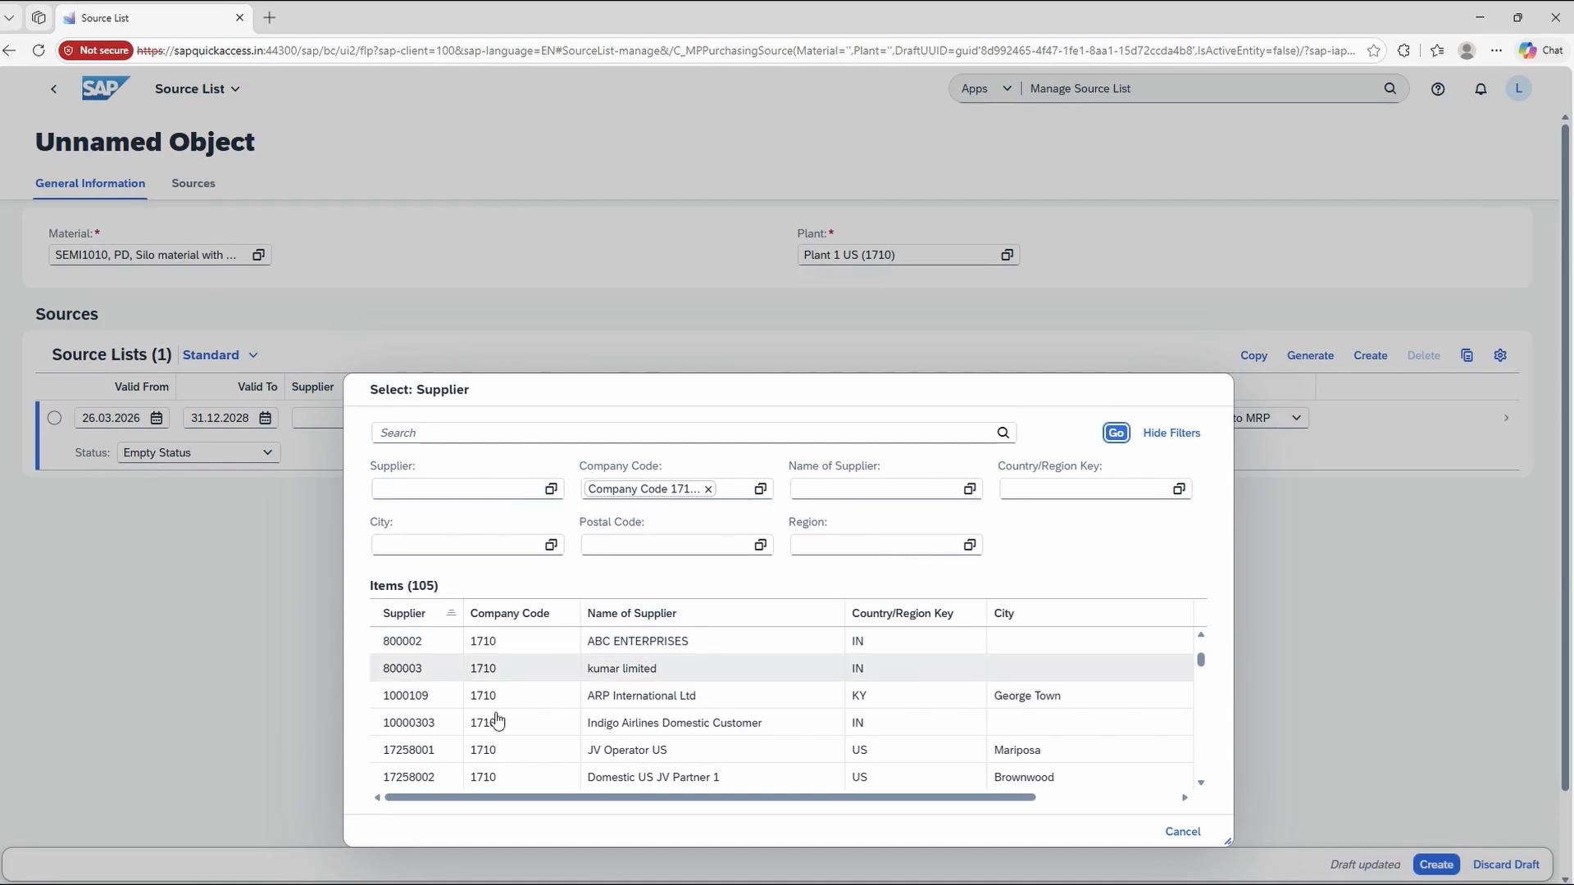
{"action": "left_click", "coordinate": [412, 759]}
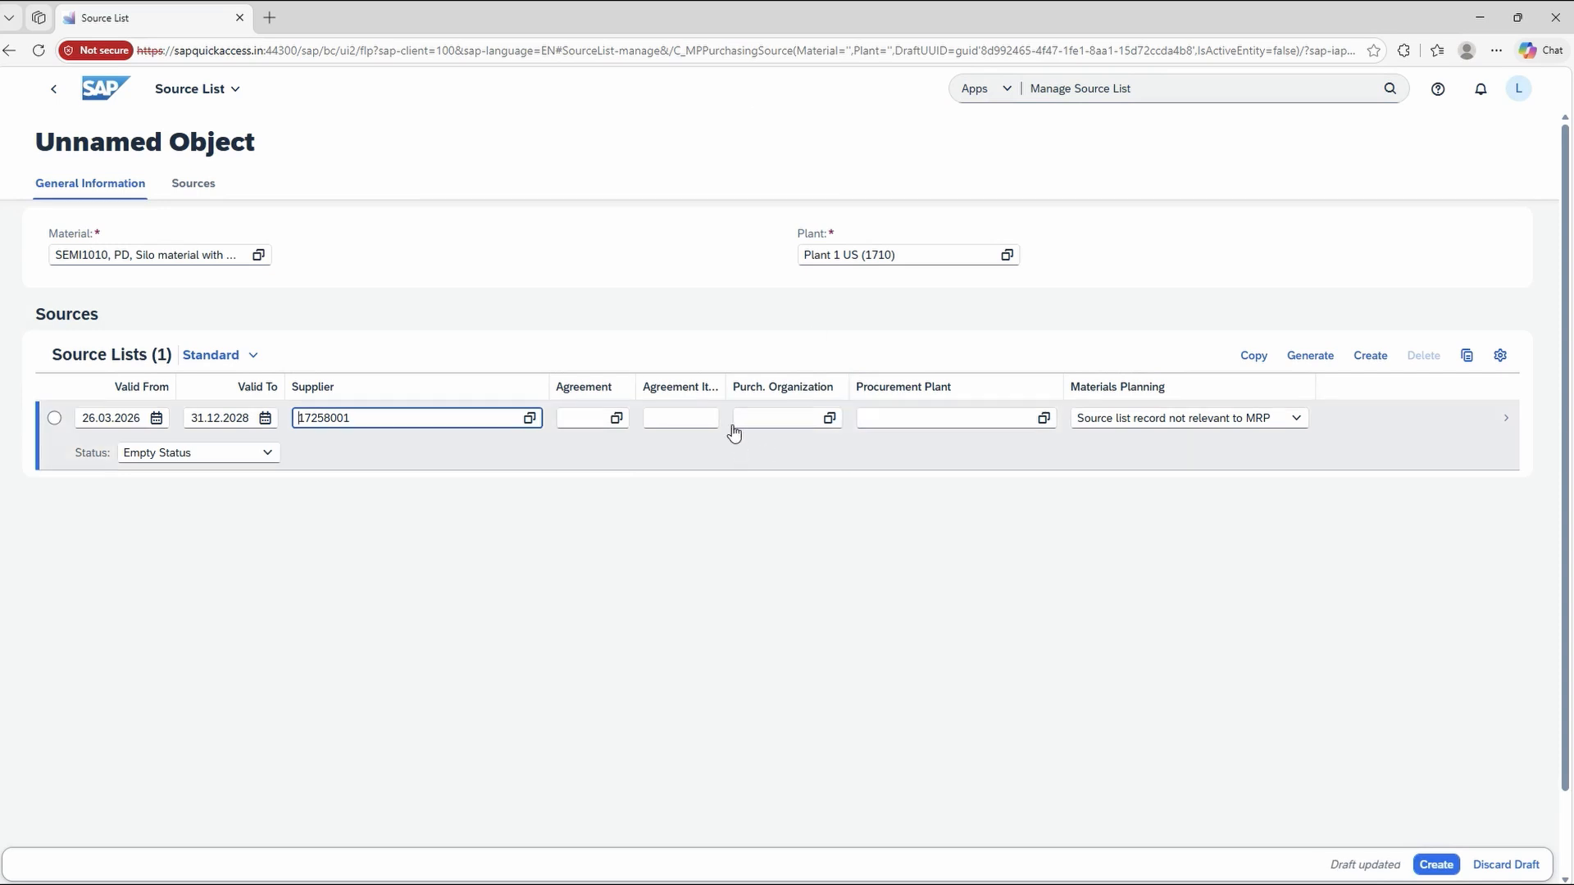
Set the source record's purchasing organization to 1710 and its materials planning to Record relevant to MRP (1).
{"action": "left_click", "coordinate": [829, 419]}
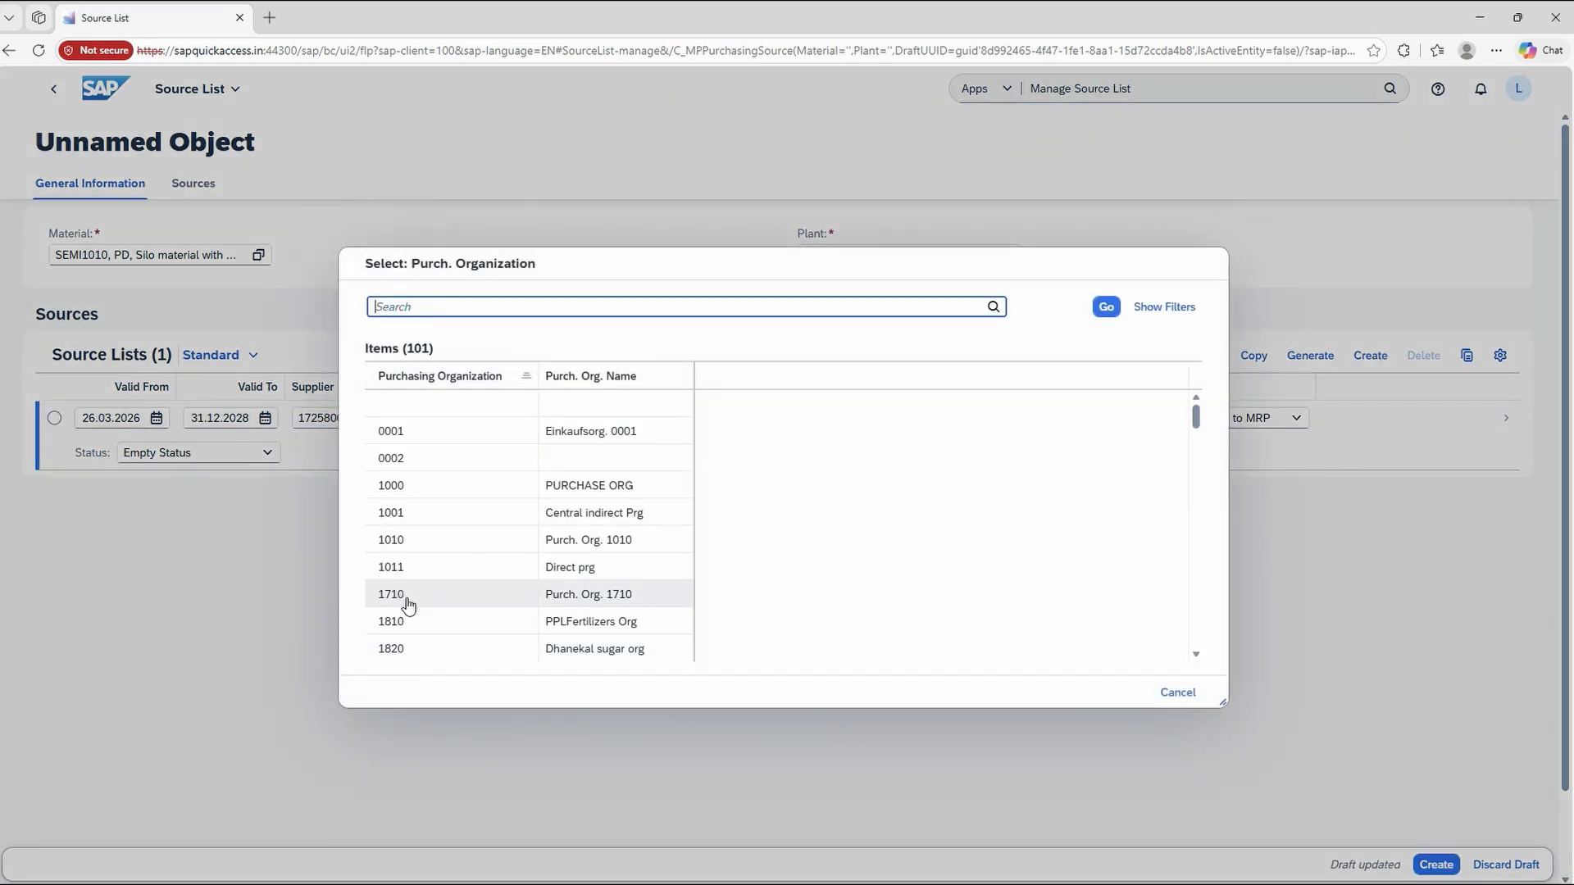
{"action": "left_click", "coordinate": [406, 604]}
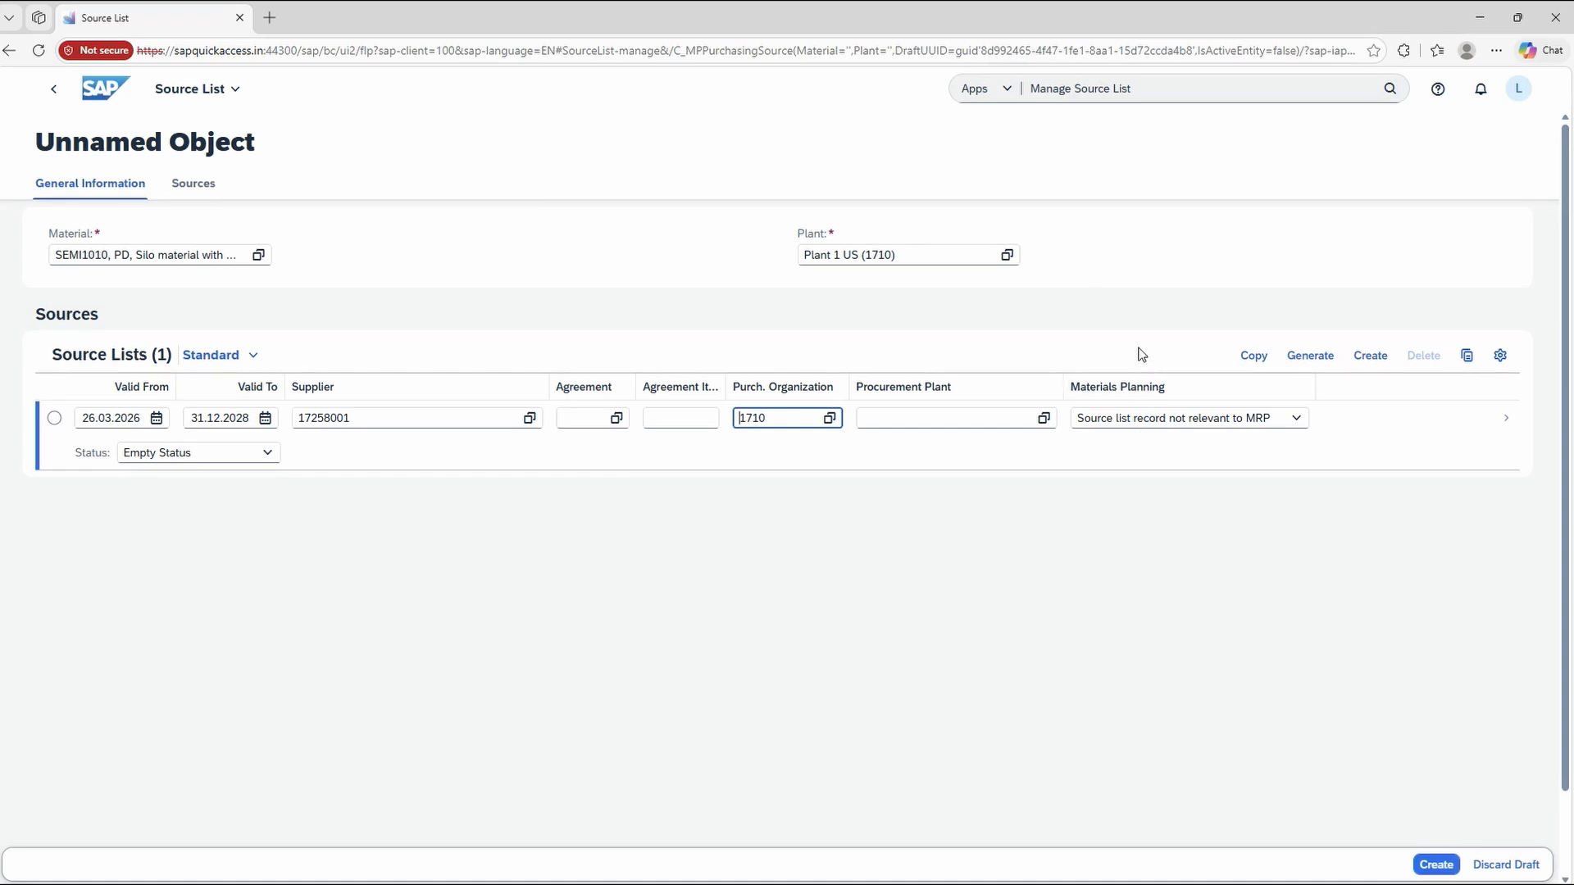
{"action": "left_click", "coordinate": [1296, 417]}
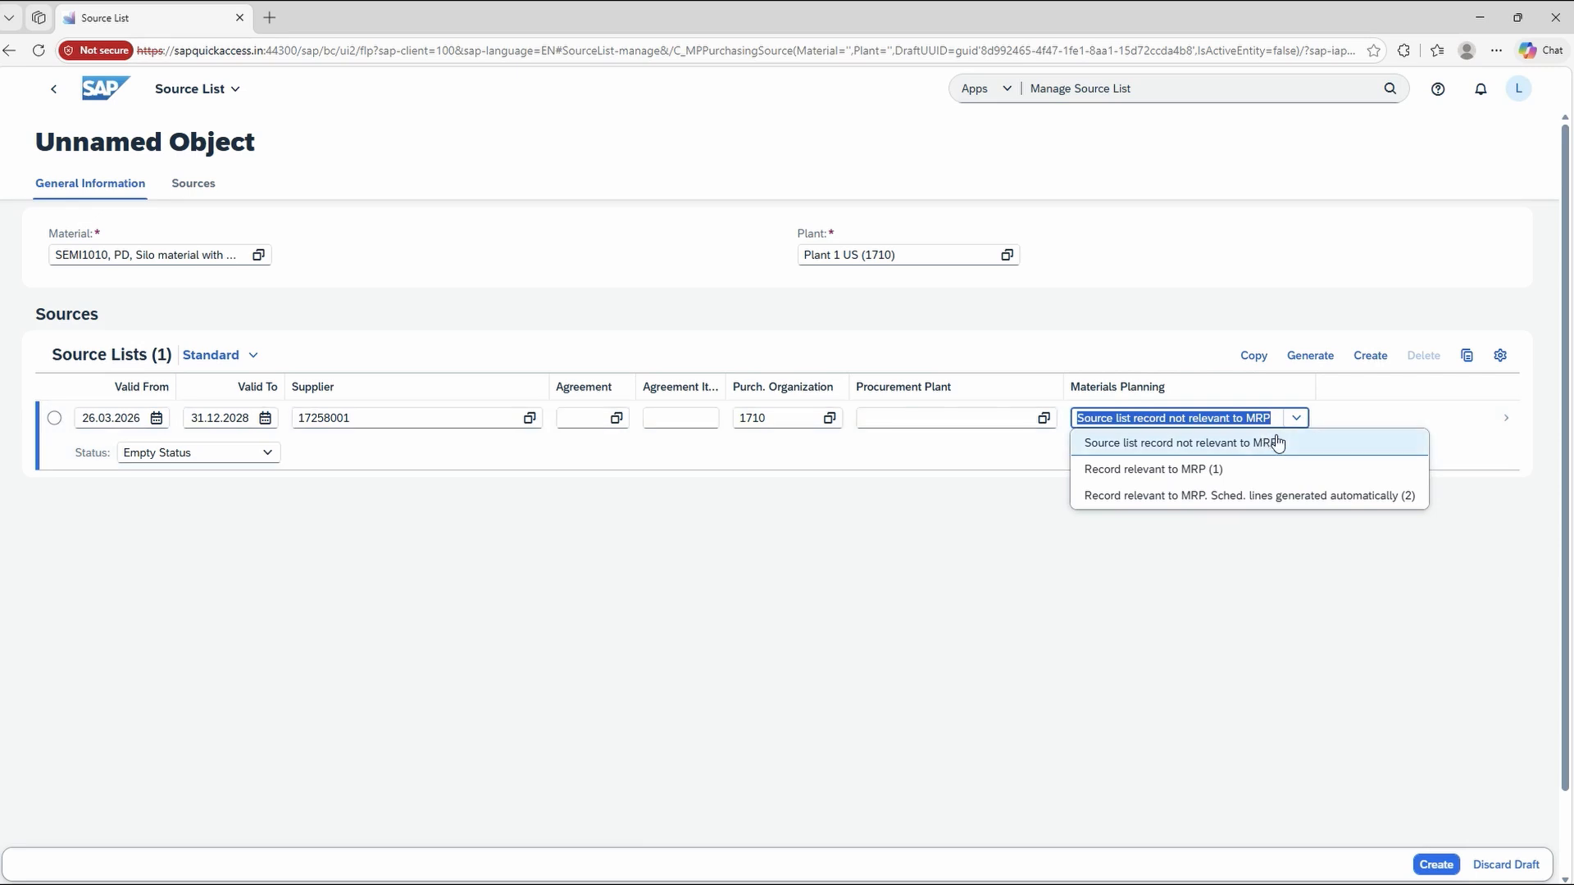
{"action": "left_click", "coordinate": [1204, 480]}
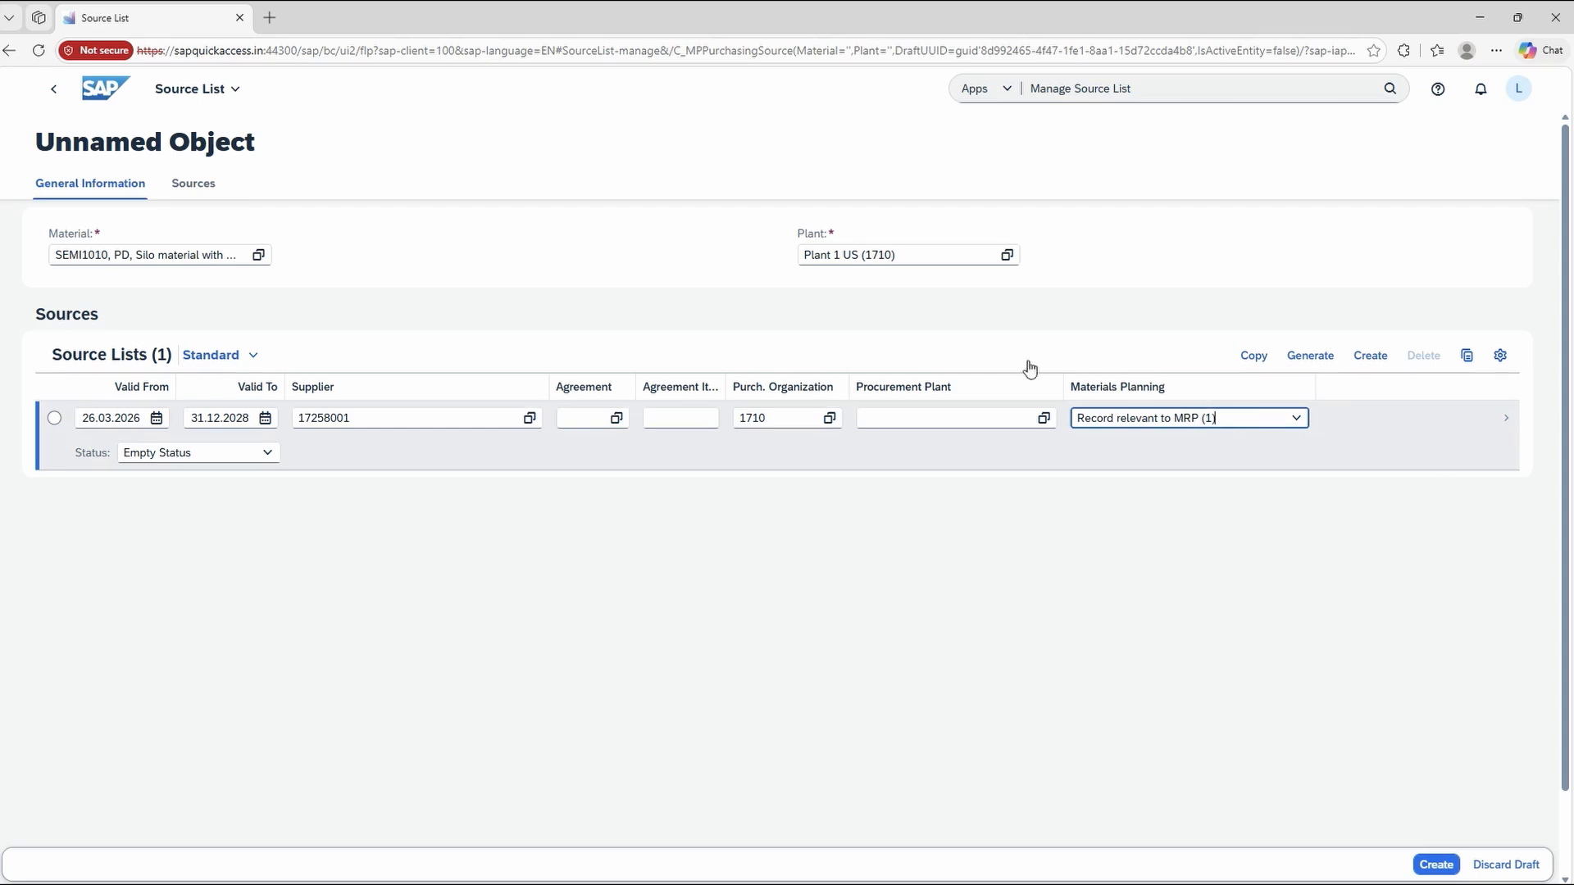
Set the source record's status to Fixed, create the source list, and return to the source lists overview.
{"action": "left_click", "coordinate": [268, 455]}
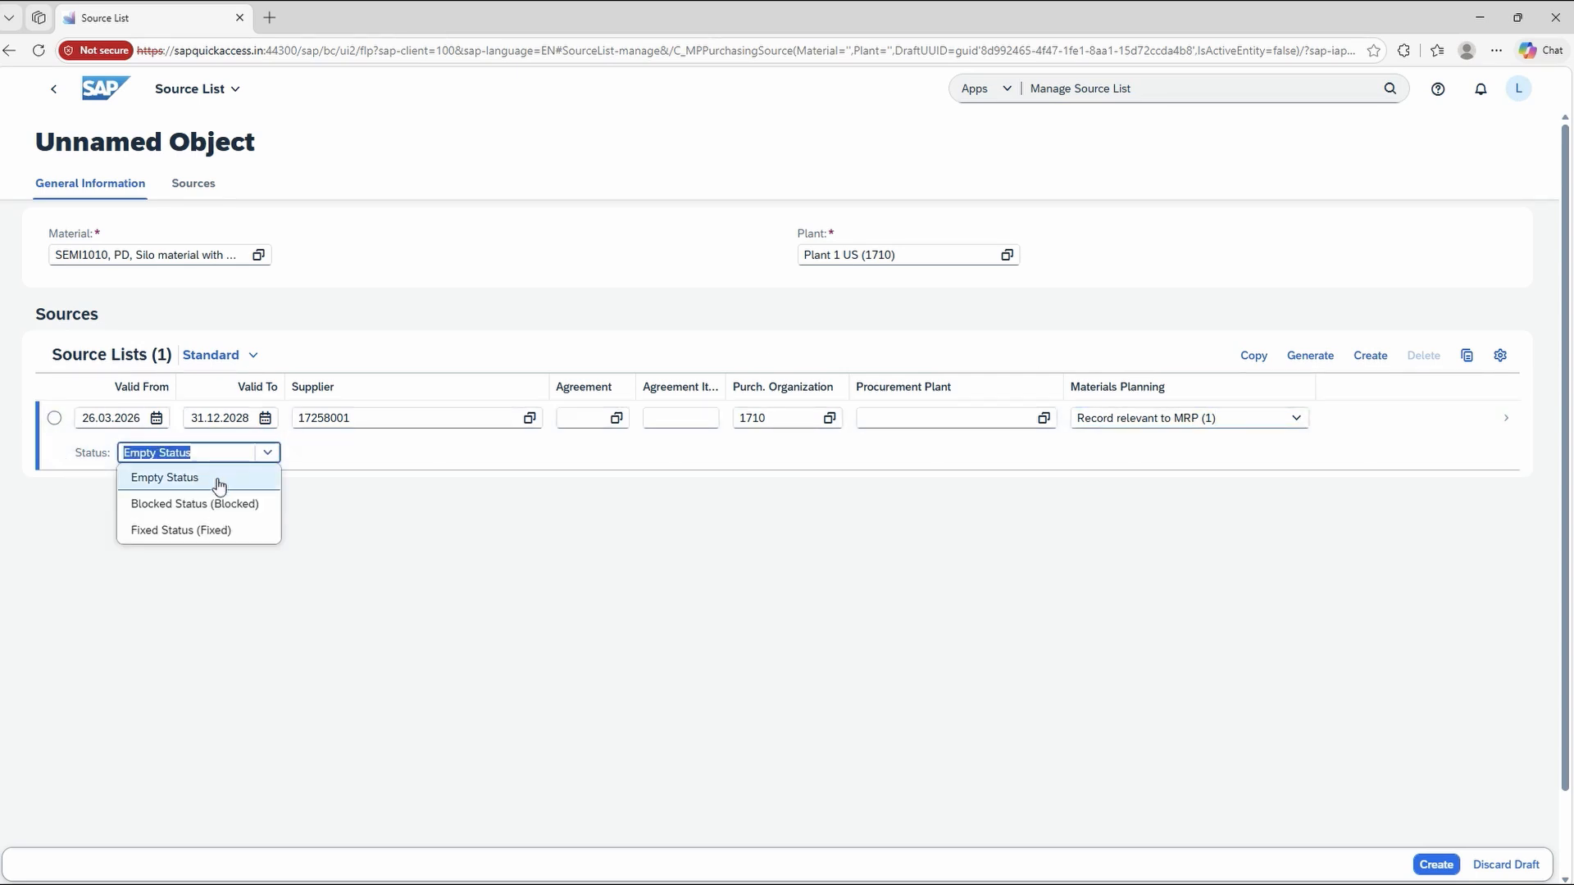
{"action": "left_click", "coordinate": [178, 532]}
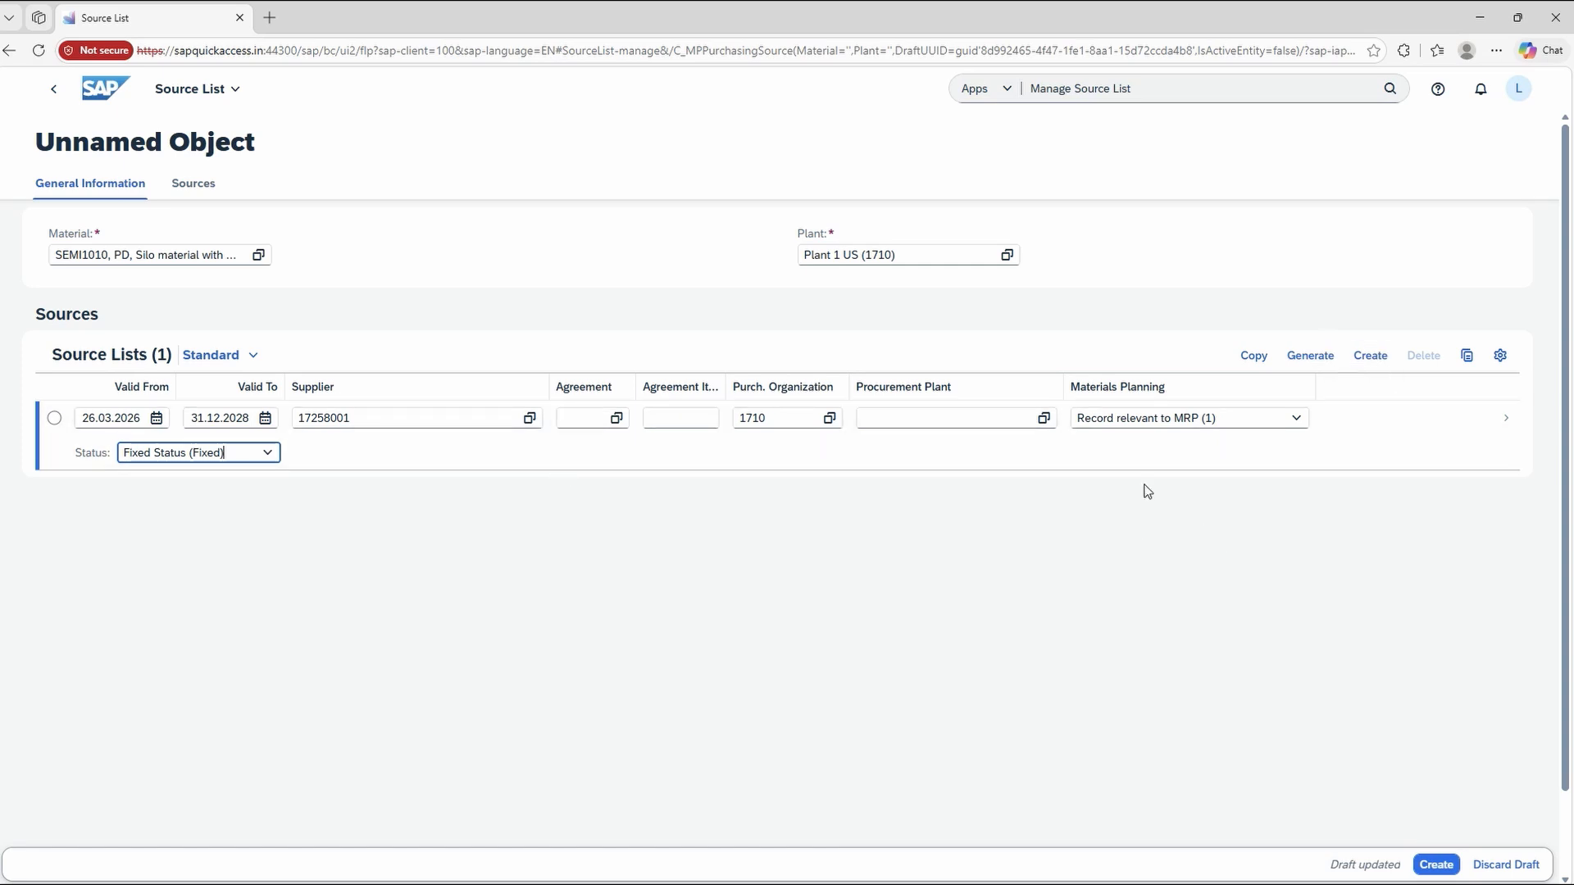
{"action": "left_click", "coordinate": [1436, 866]}
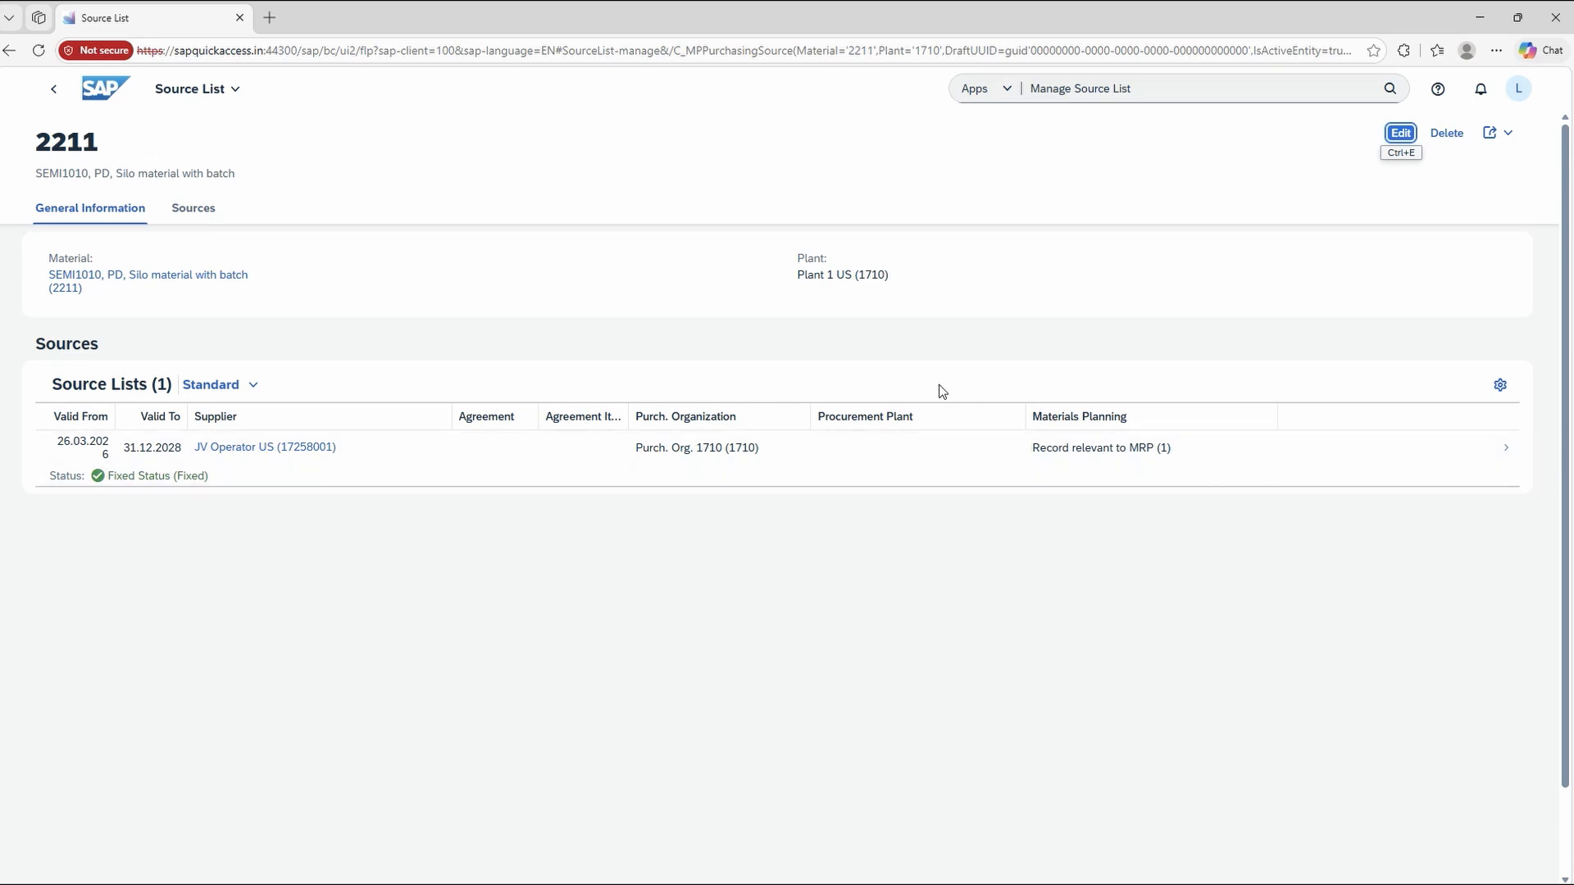
{"action": "left_click", "coordinate": [54, 92]}
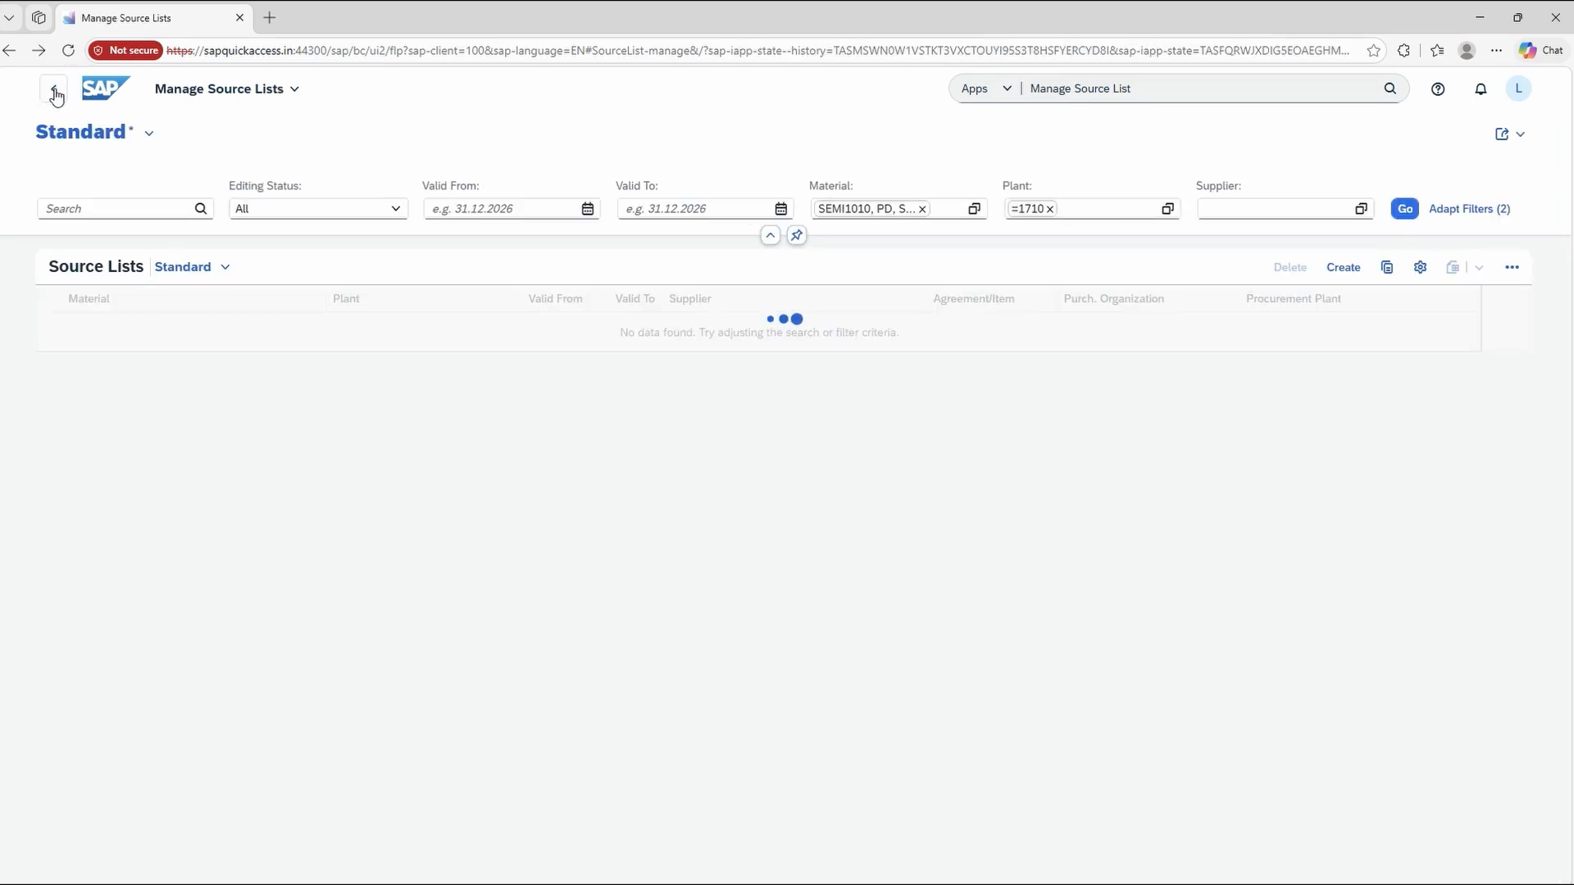